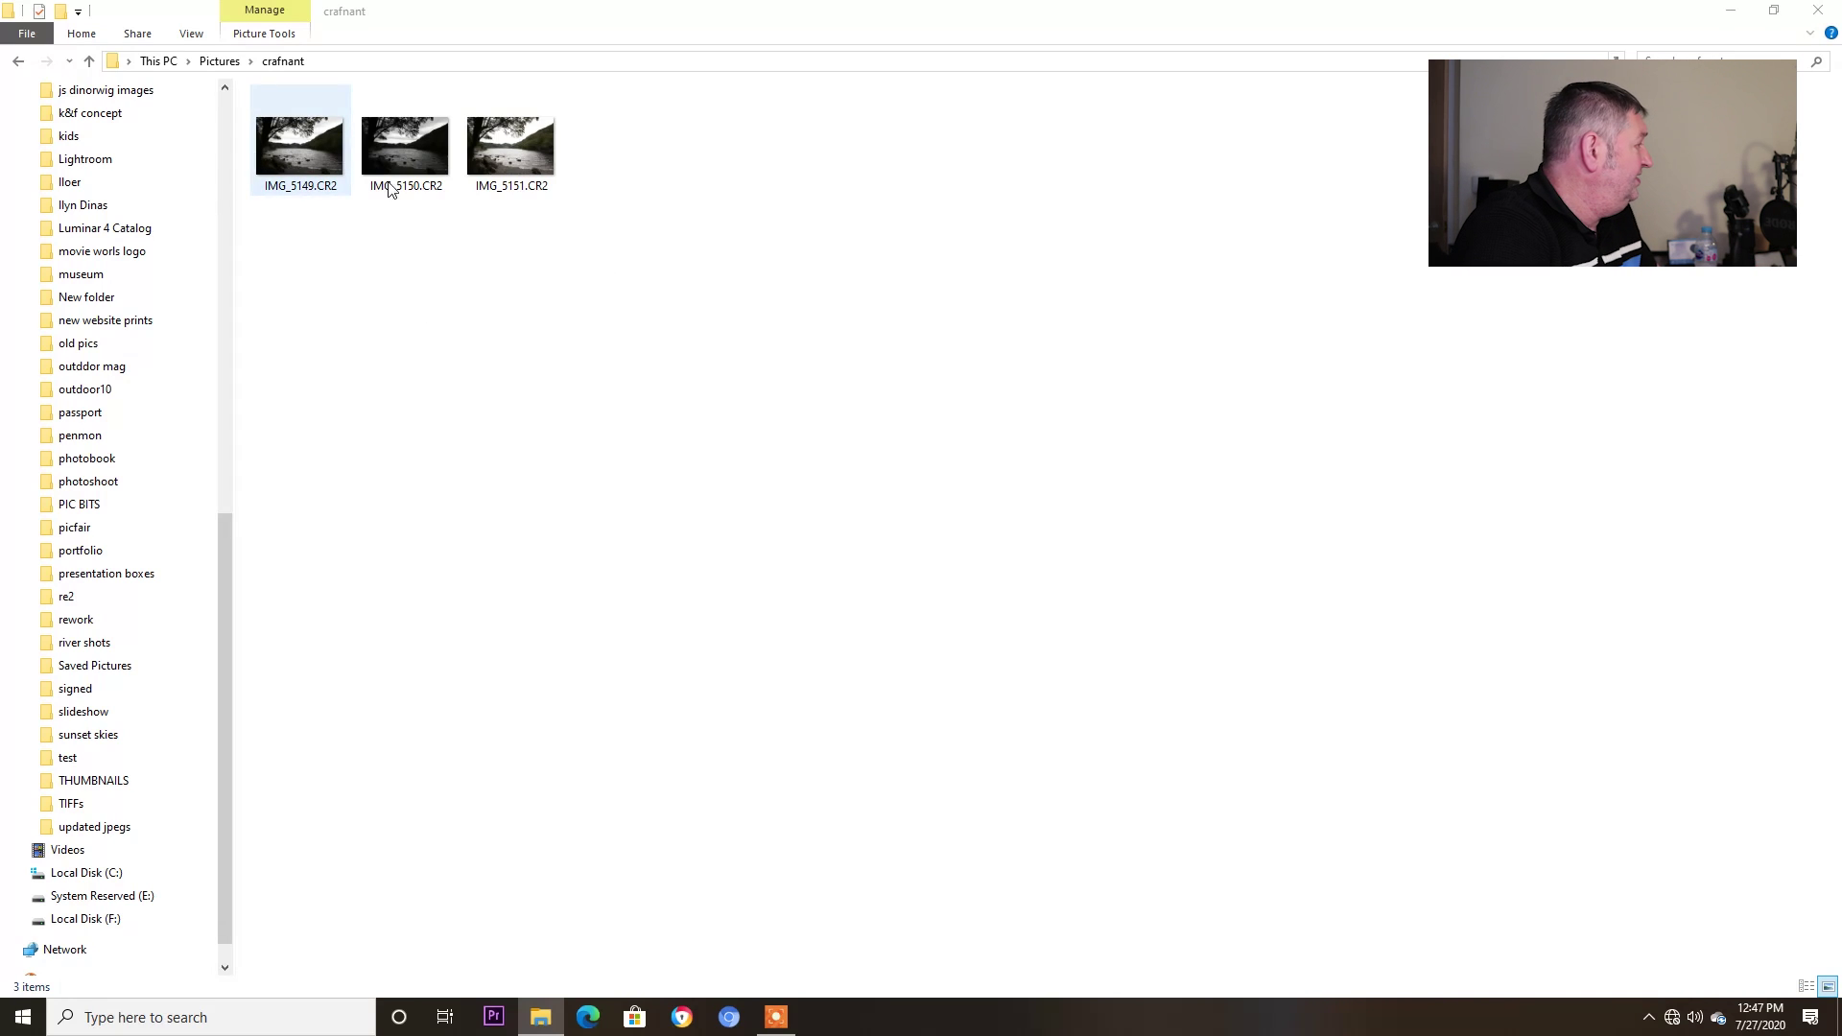
{"action": "mouse_move", "coordinate": [427, 168]}
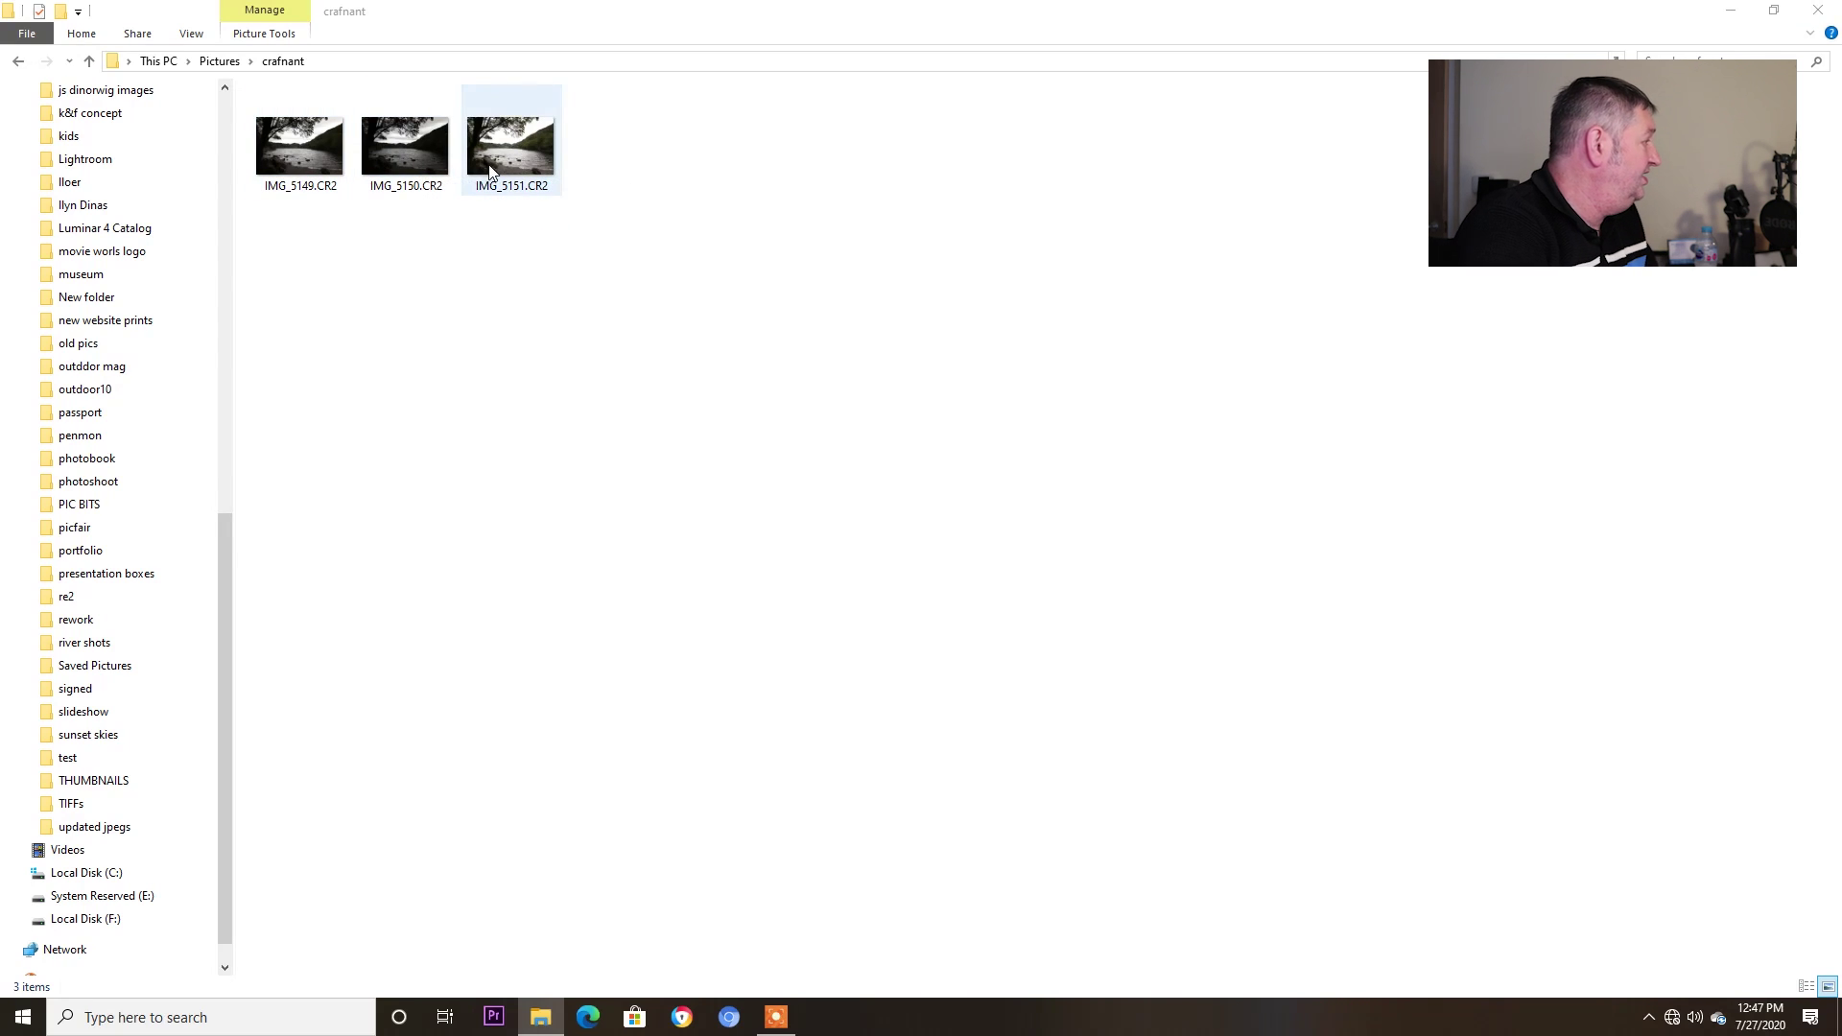
{"action": "mouse_move", "coordinate": [499, 171]}
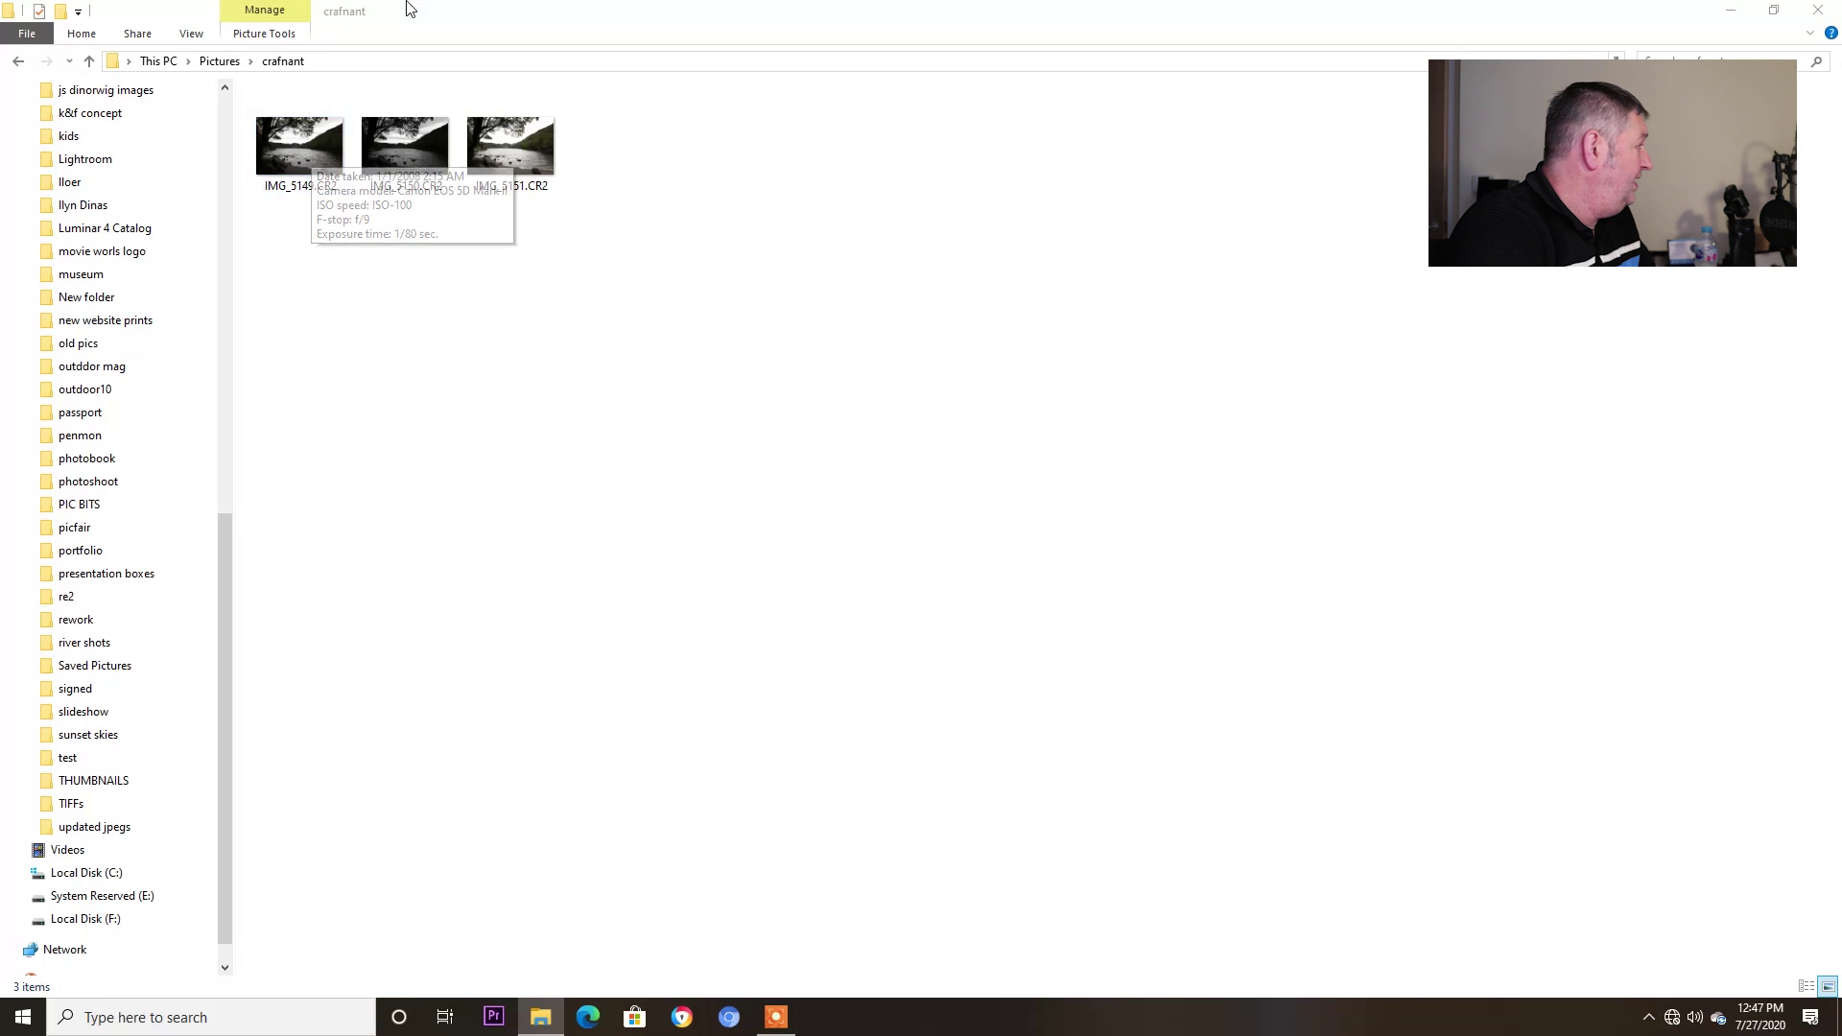
Minimize Explorer, launch Photomatix Pro and dismiss the new features notice.
{"action": "left_click", "coordinate": [1731, 12]}
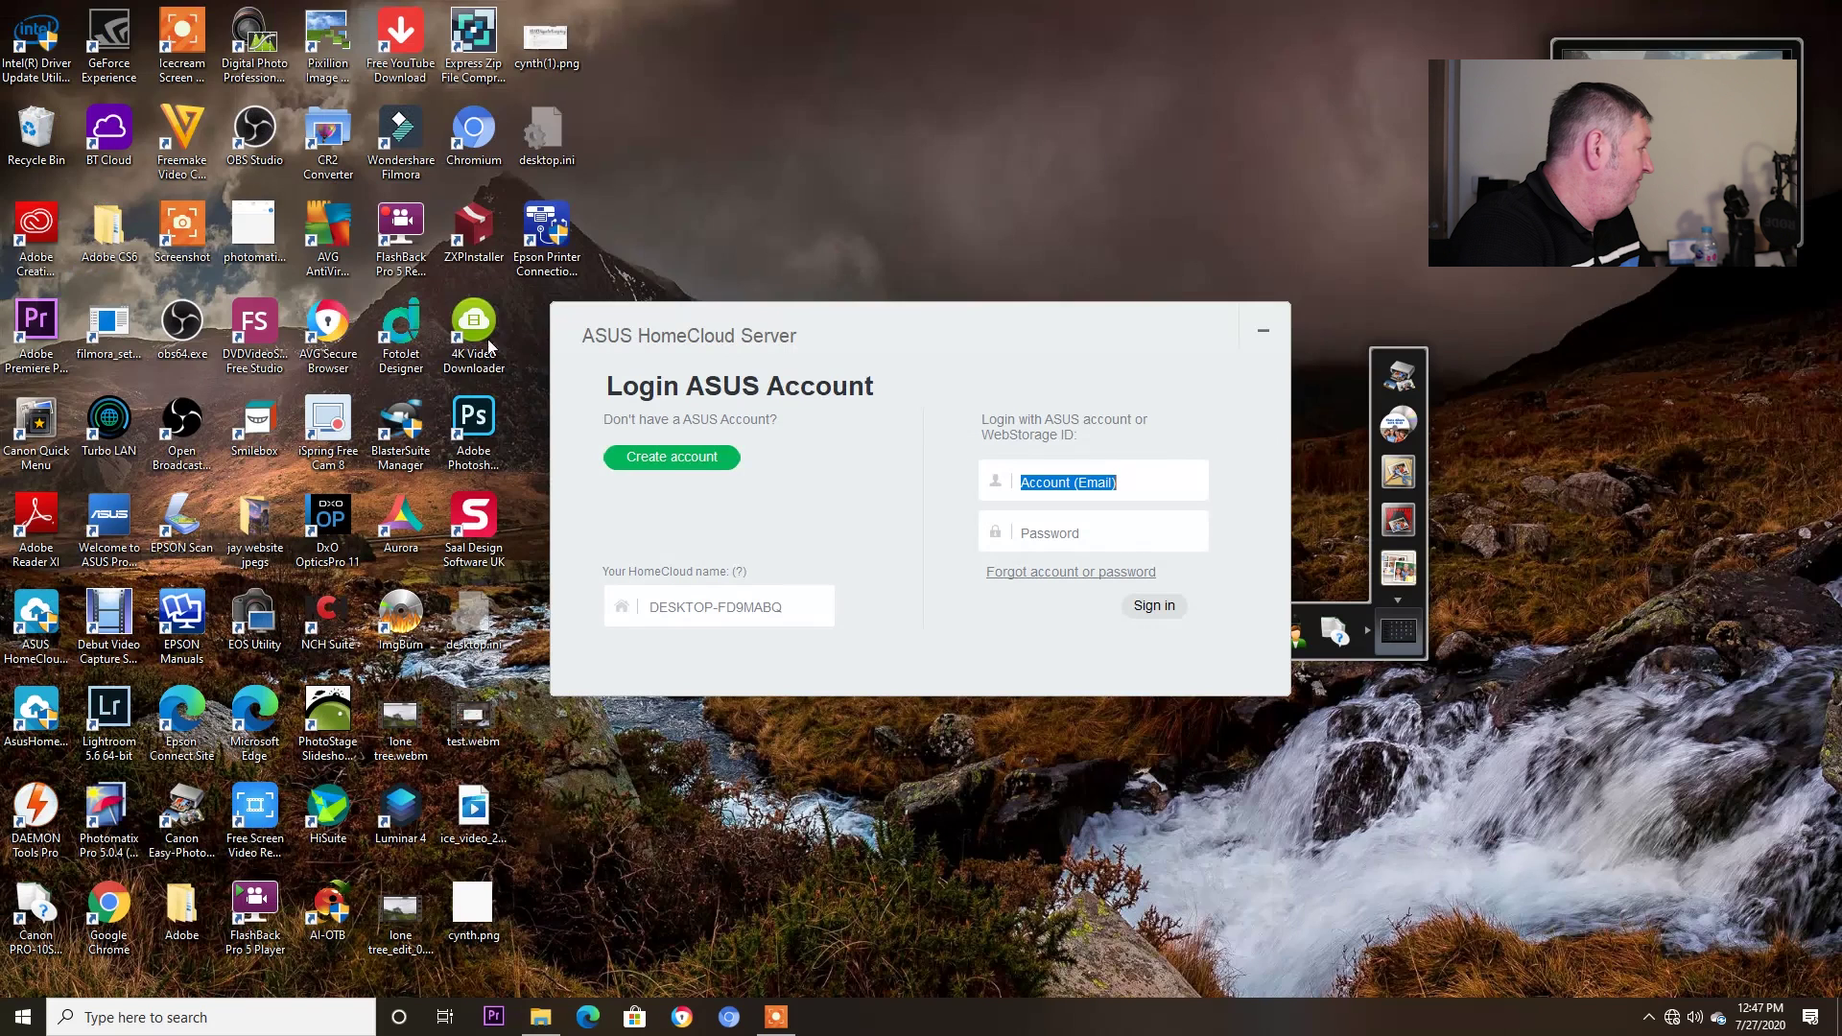
{"action": "left_click", "coordinate": [125, 810]}
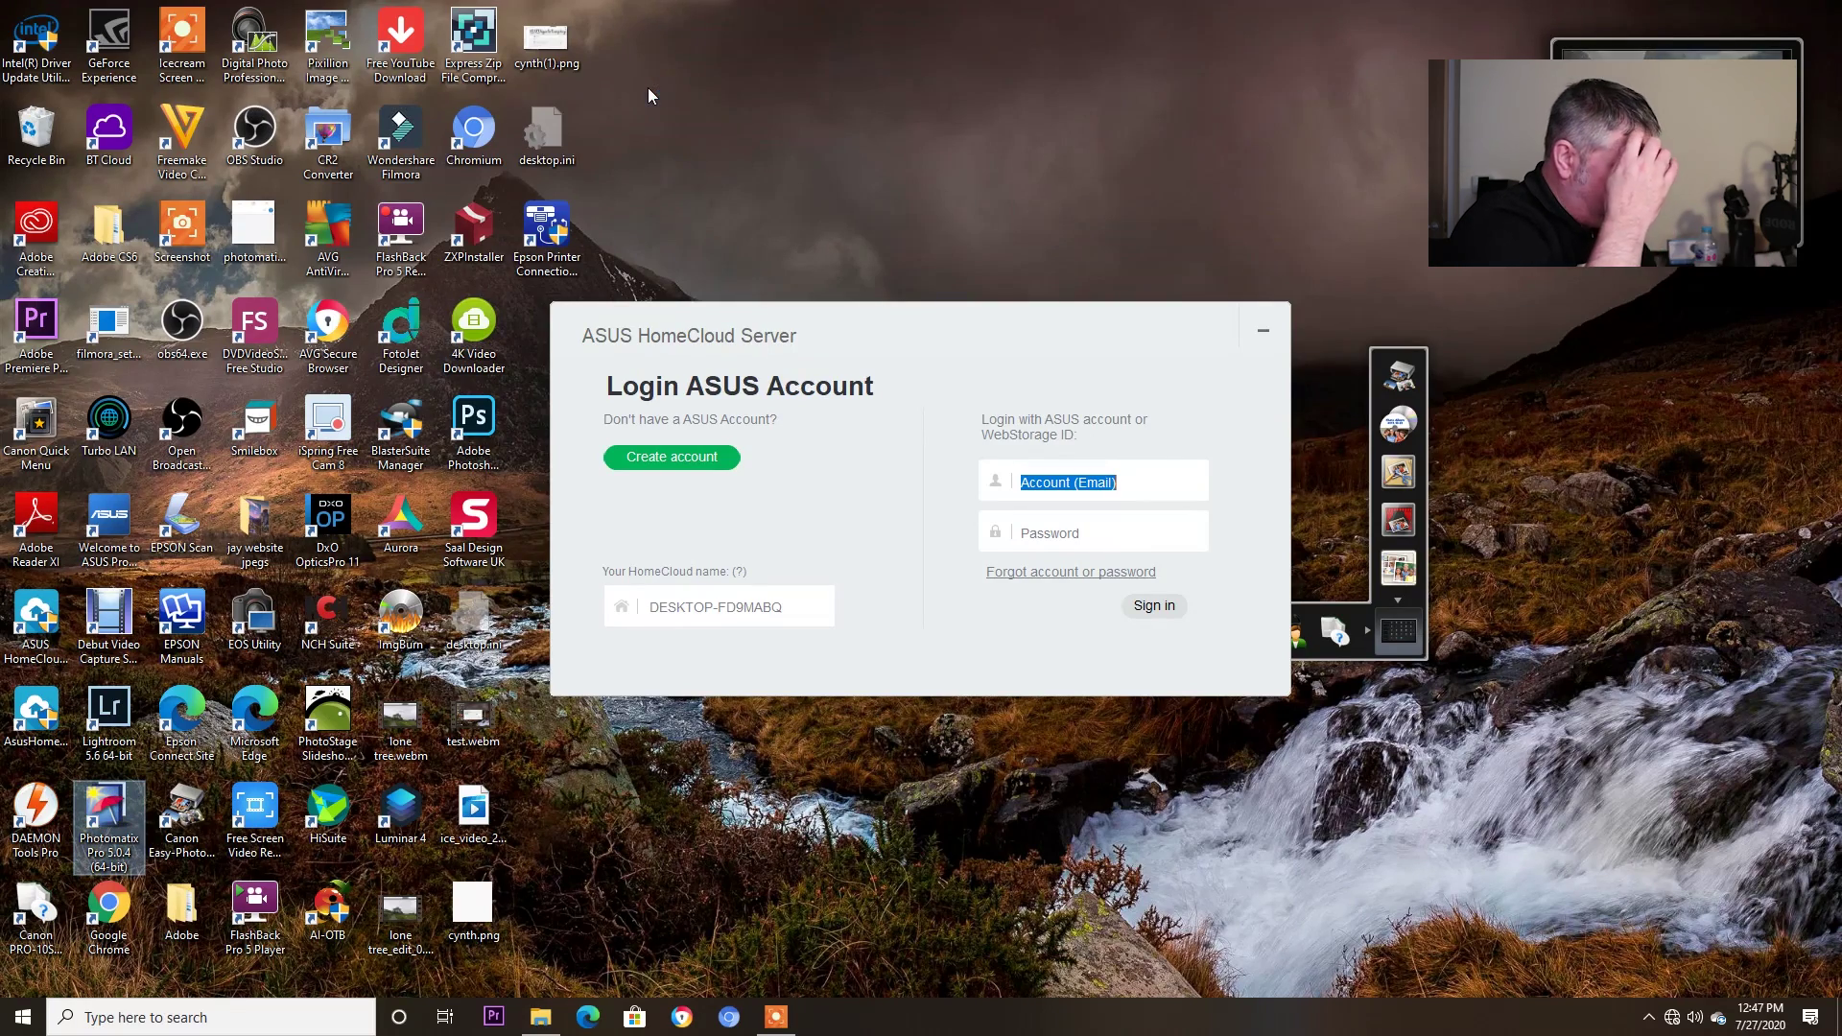
{"action": "key", "text": "Return"}
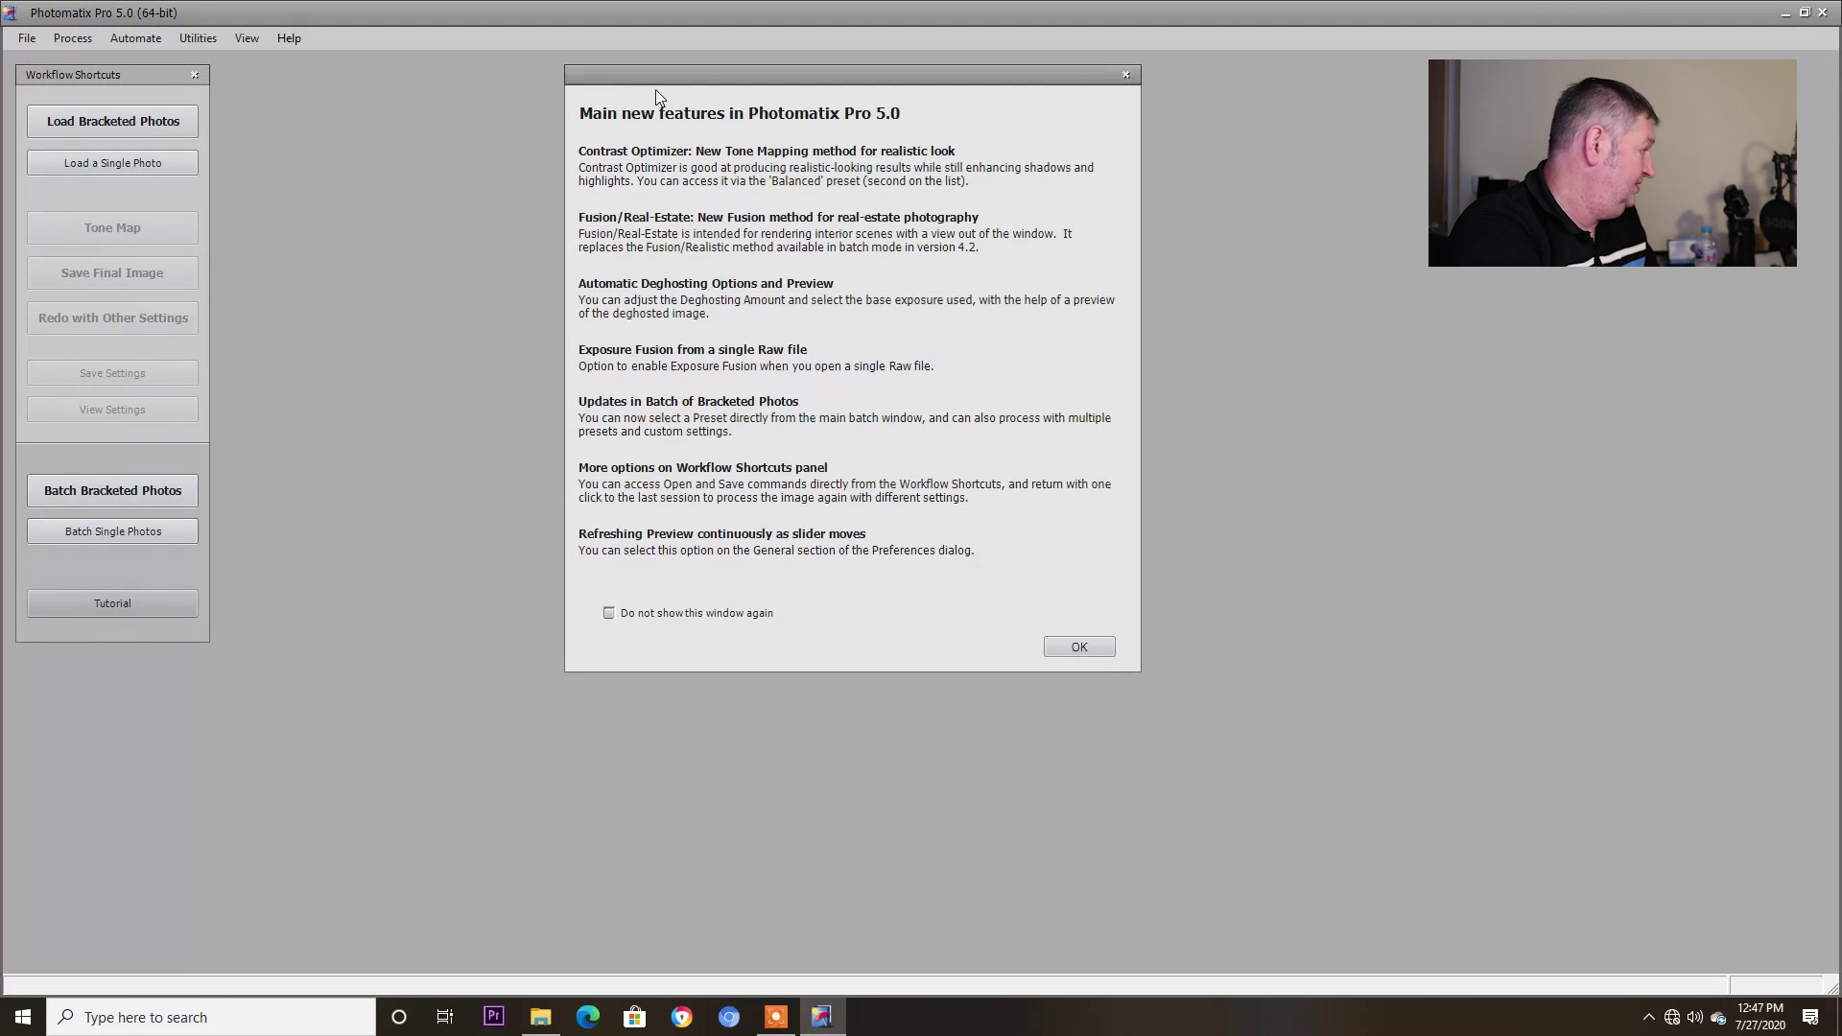
{"action": "left_click", "coordinate": [1080, 649]}
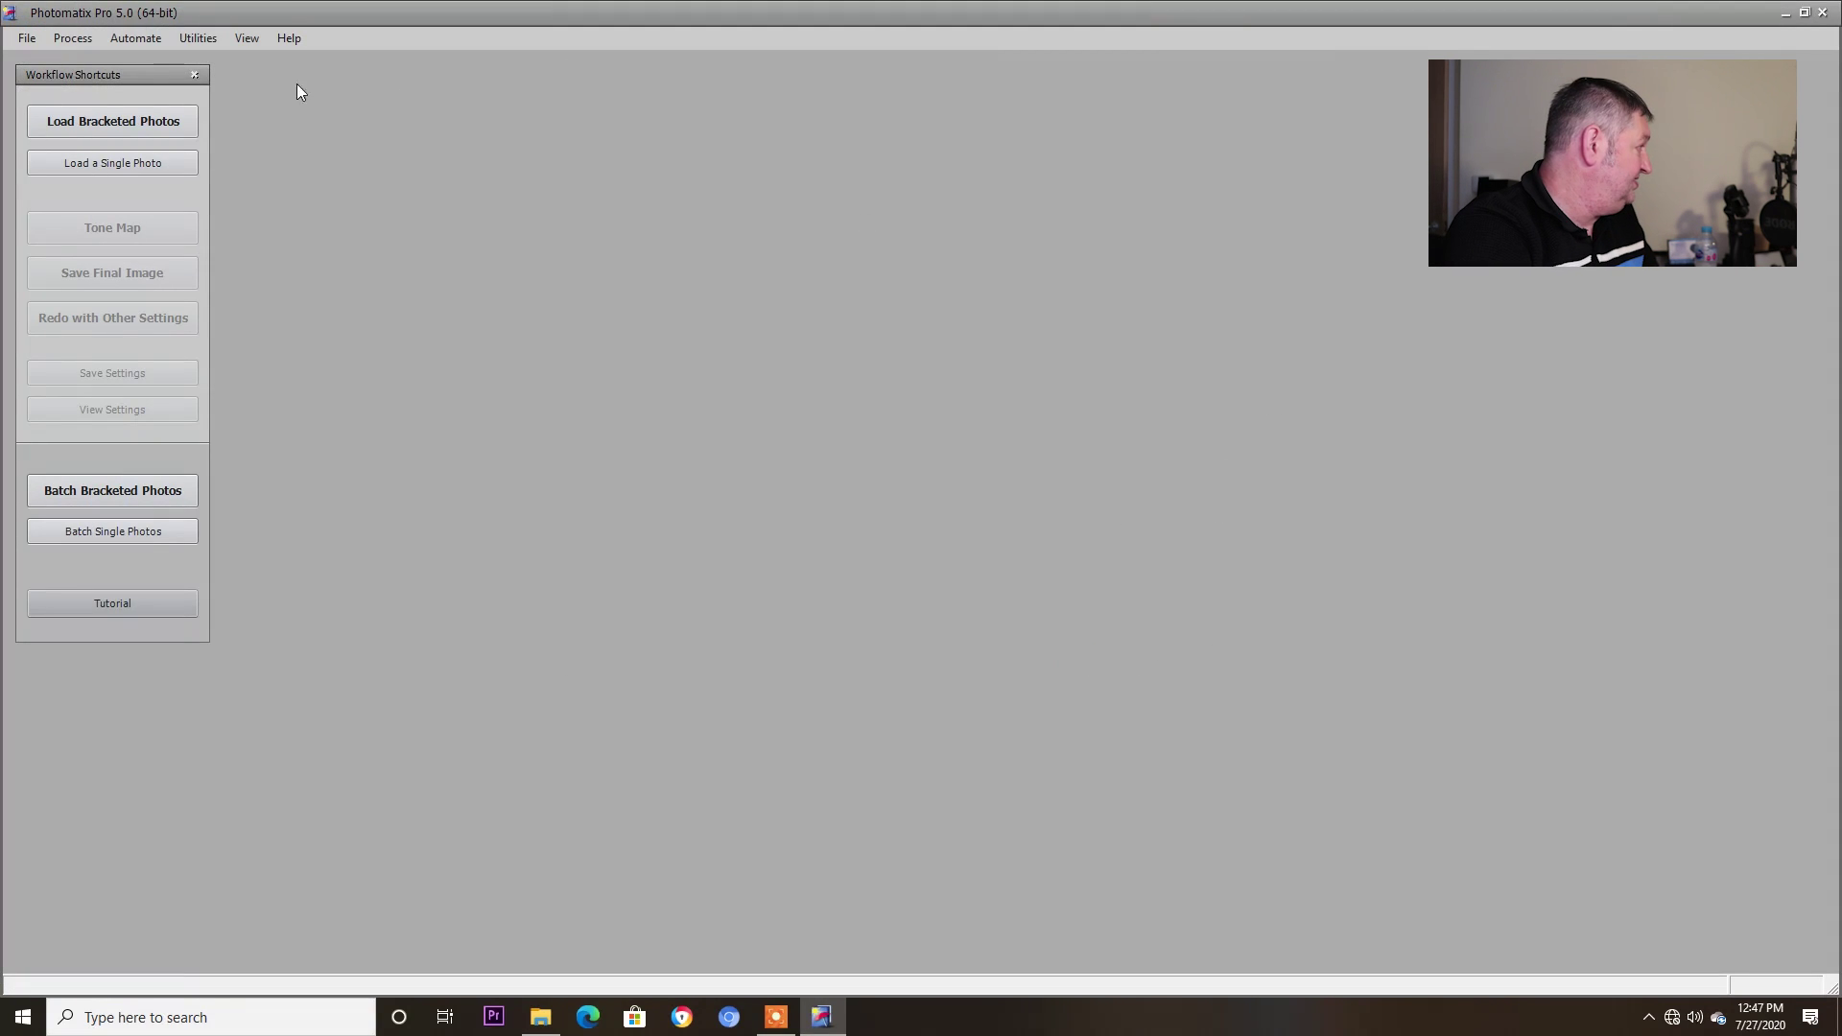
Browse to Pictures > crafnant and add IMG_5149, IMG_5150 and IMG_5151 CR2s as bracketed photos.
{"action": "left_click", "coordinate": [151, 125]}
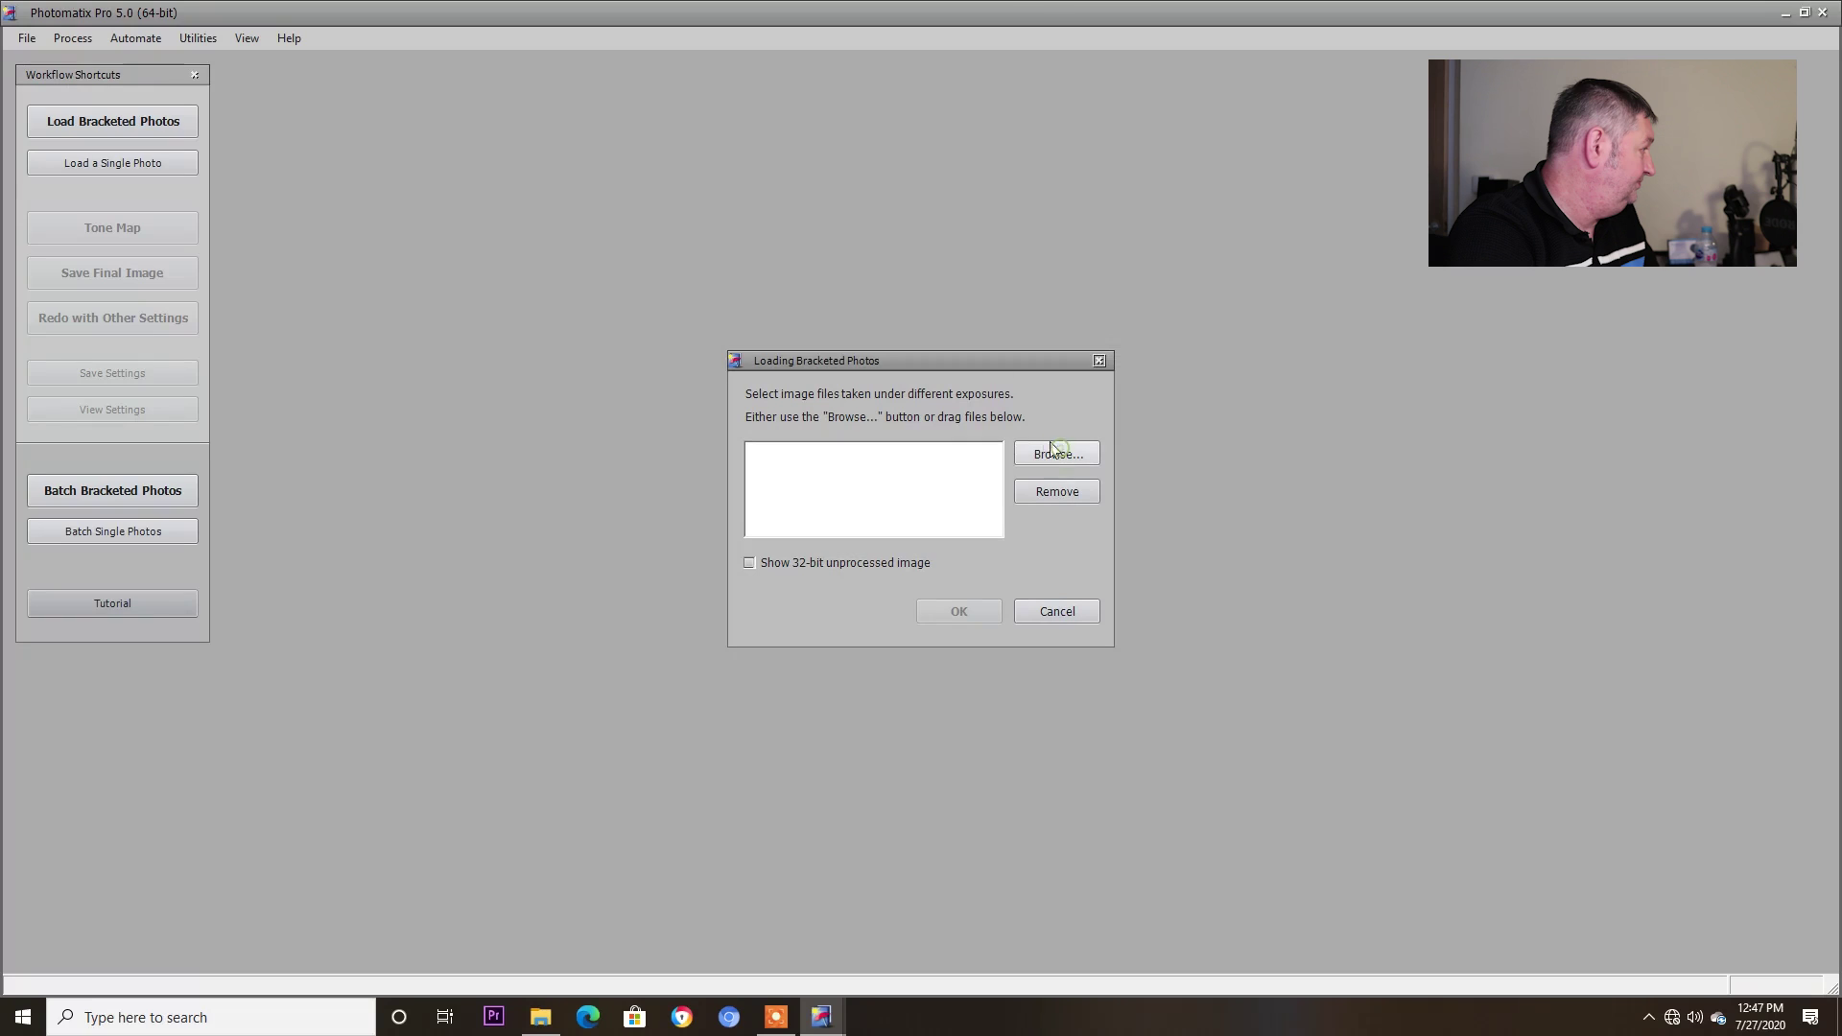
{"action": "left_click", "coordinate": [1057, 454]}
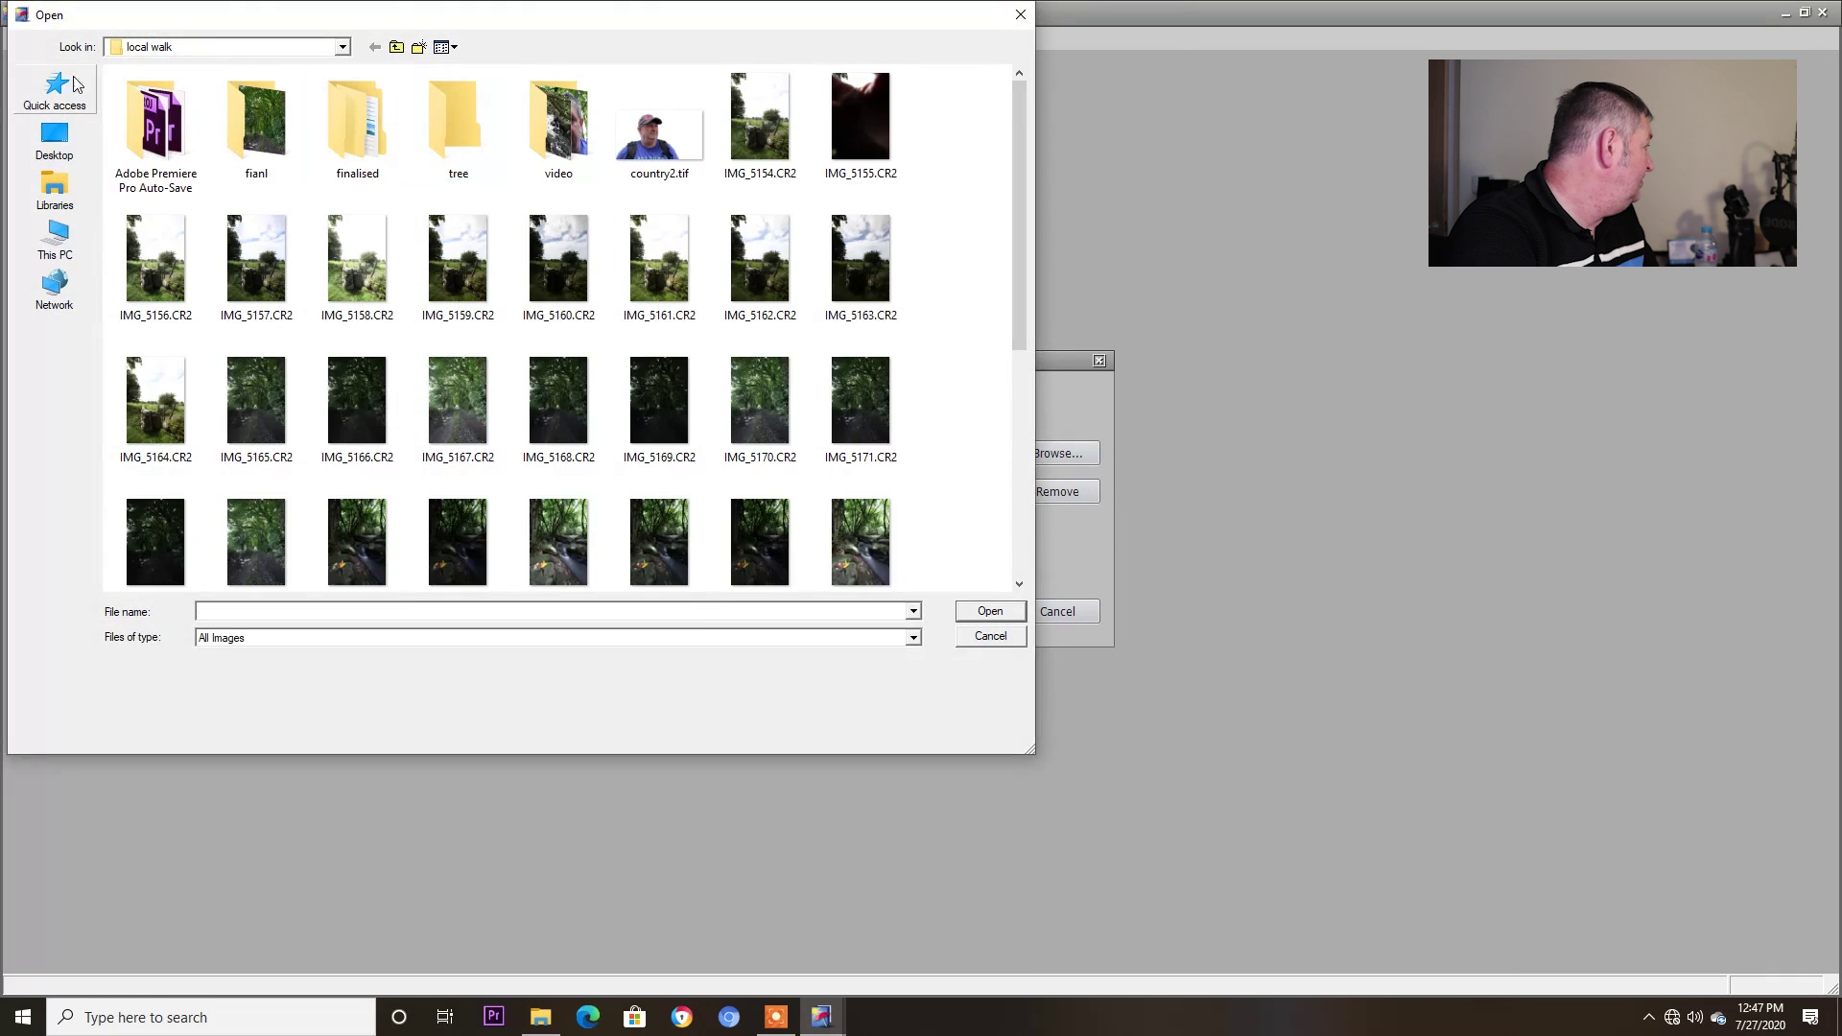
{"action": "left_click", "coordinate": [342, 47]}
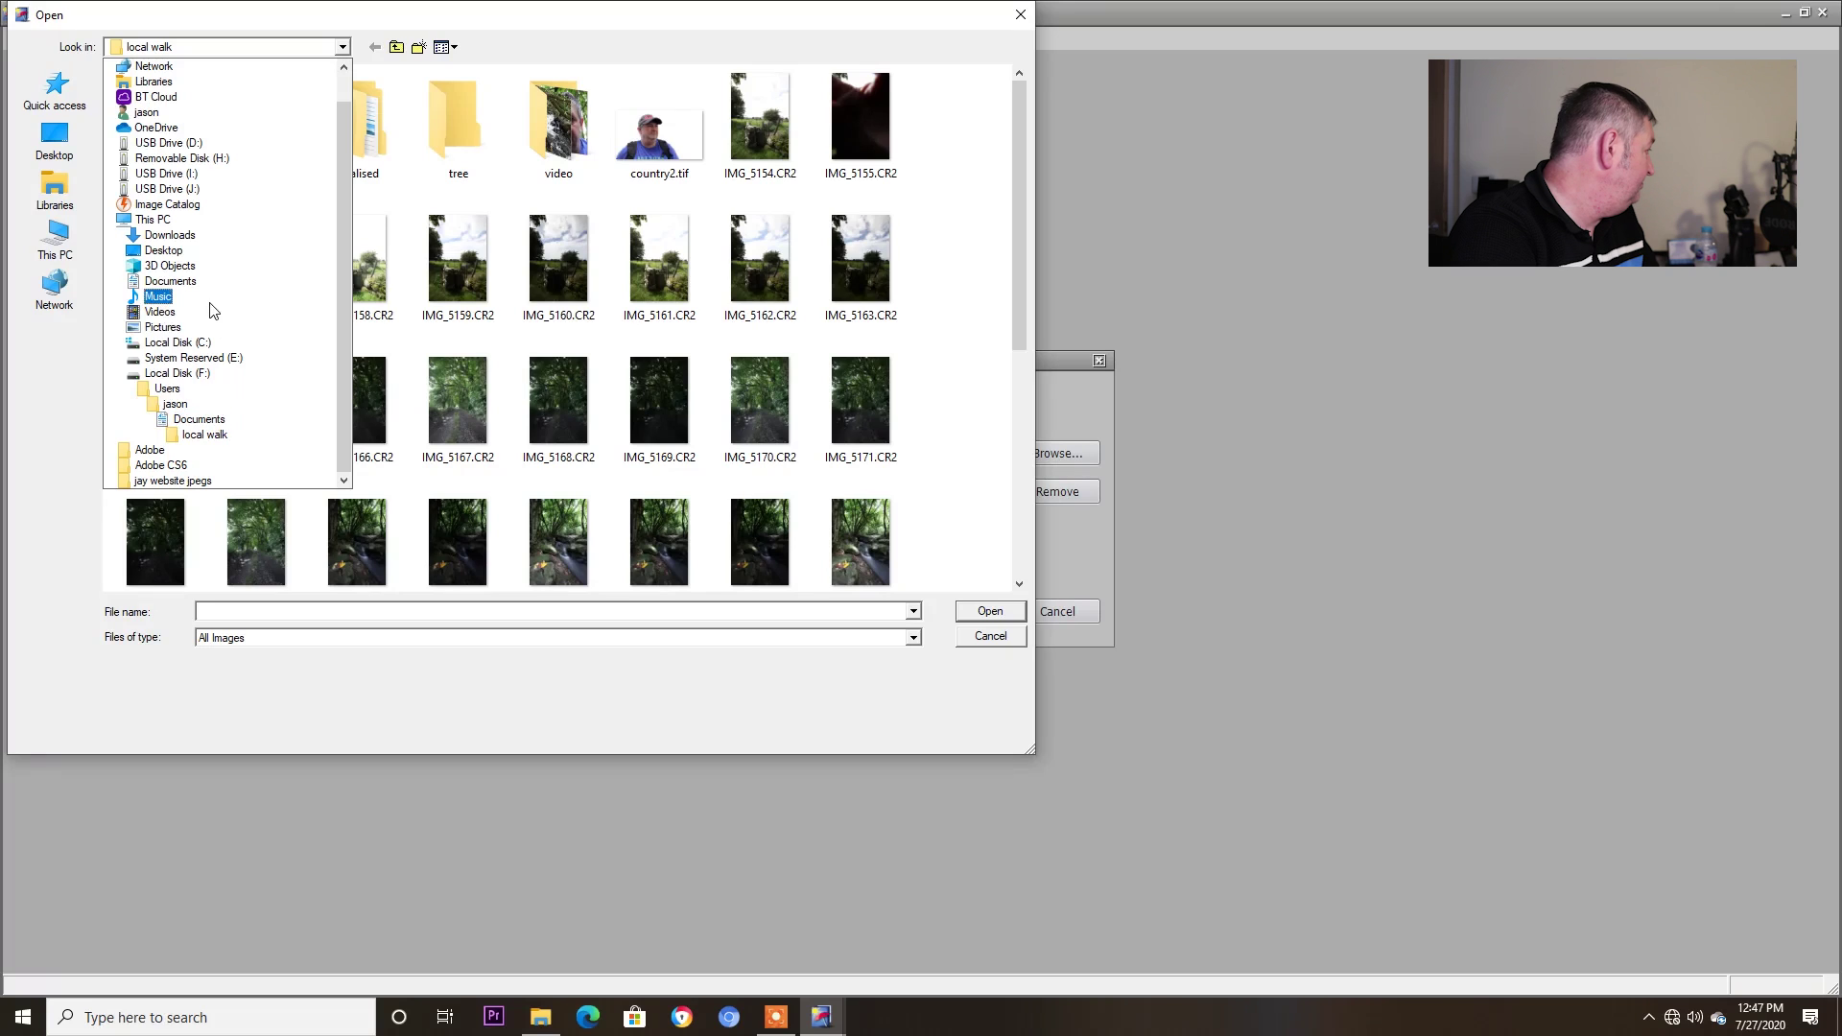
{"action": "left_click", "coordinate": [212, 328]}
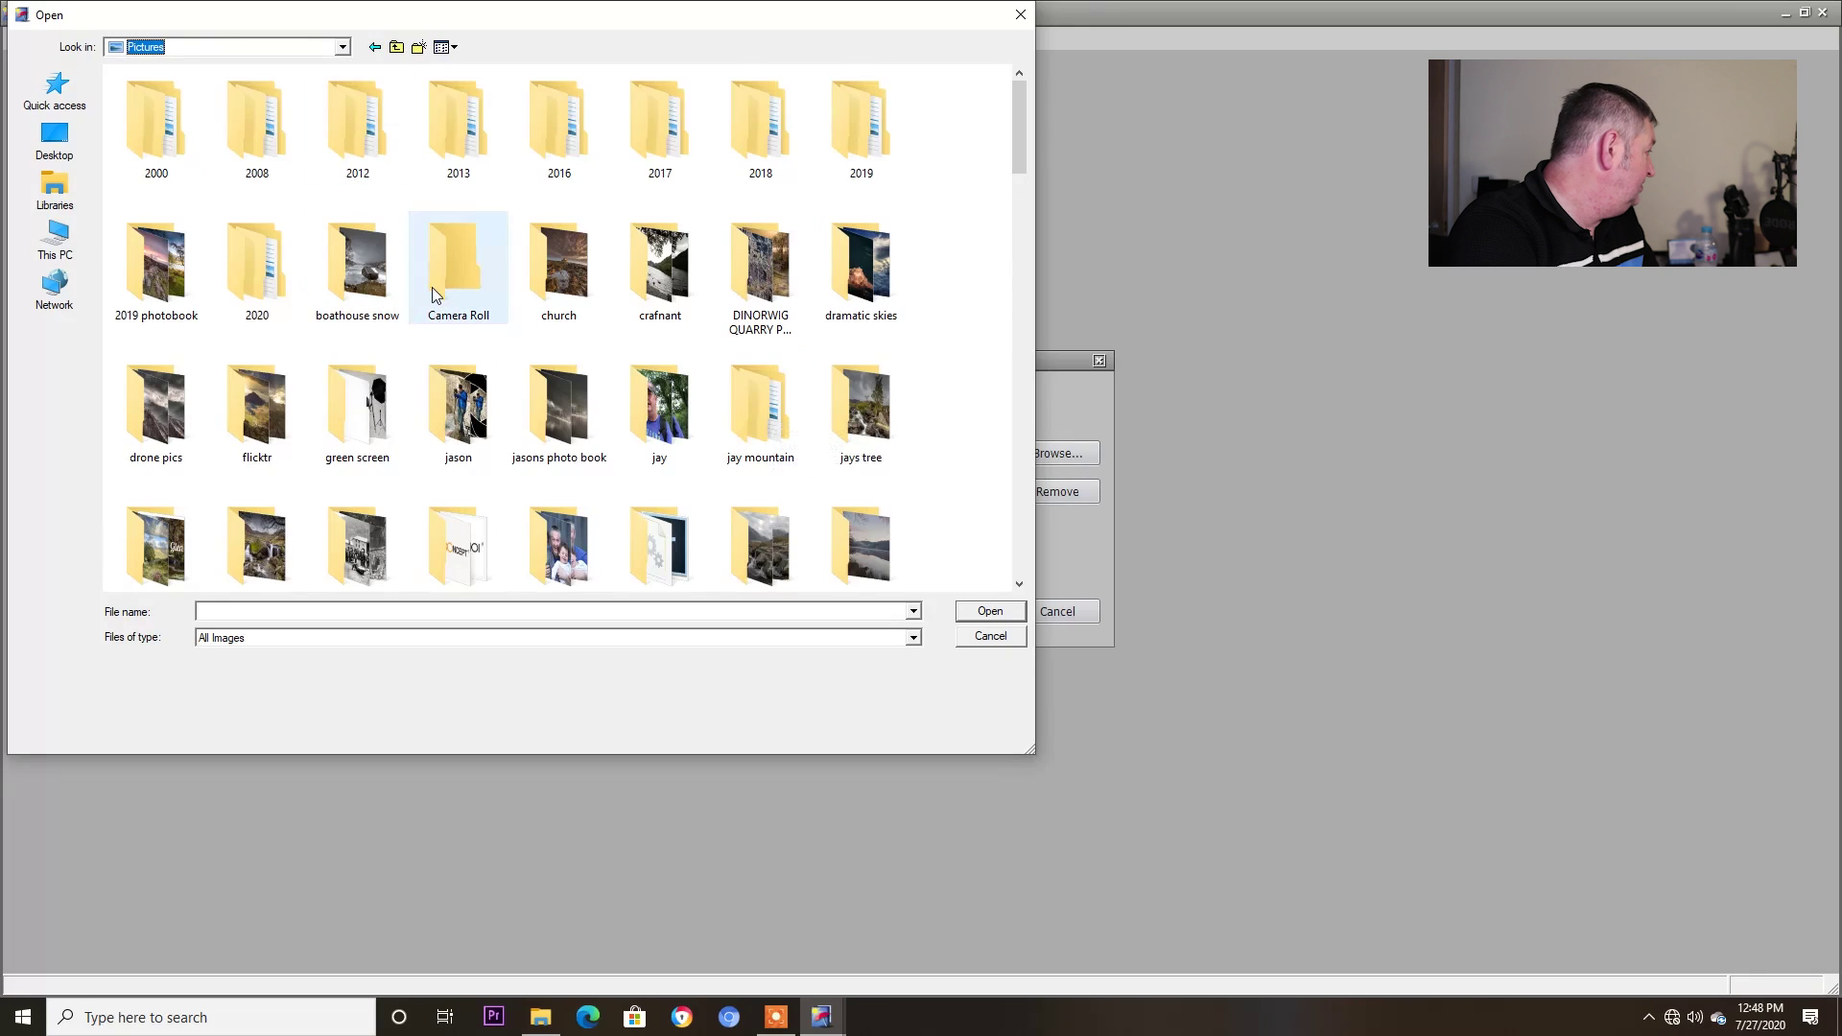
{"action": "double_click", "coordinate": [636, 300]}
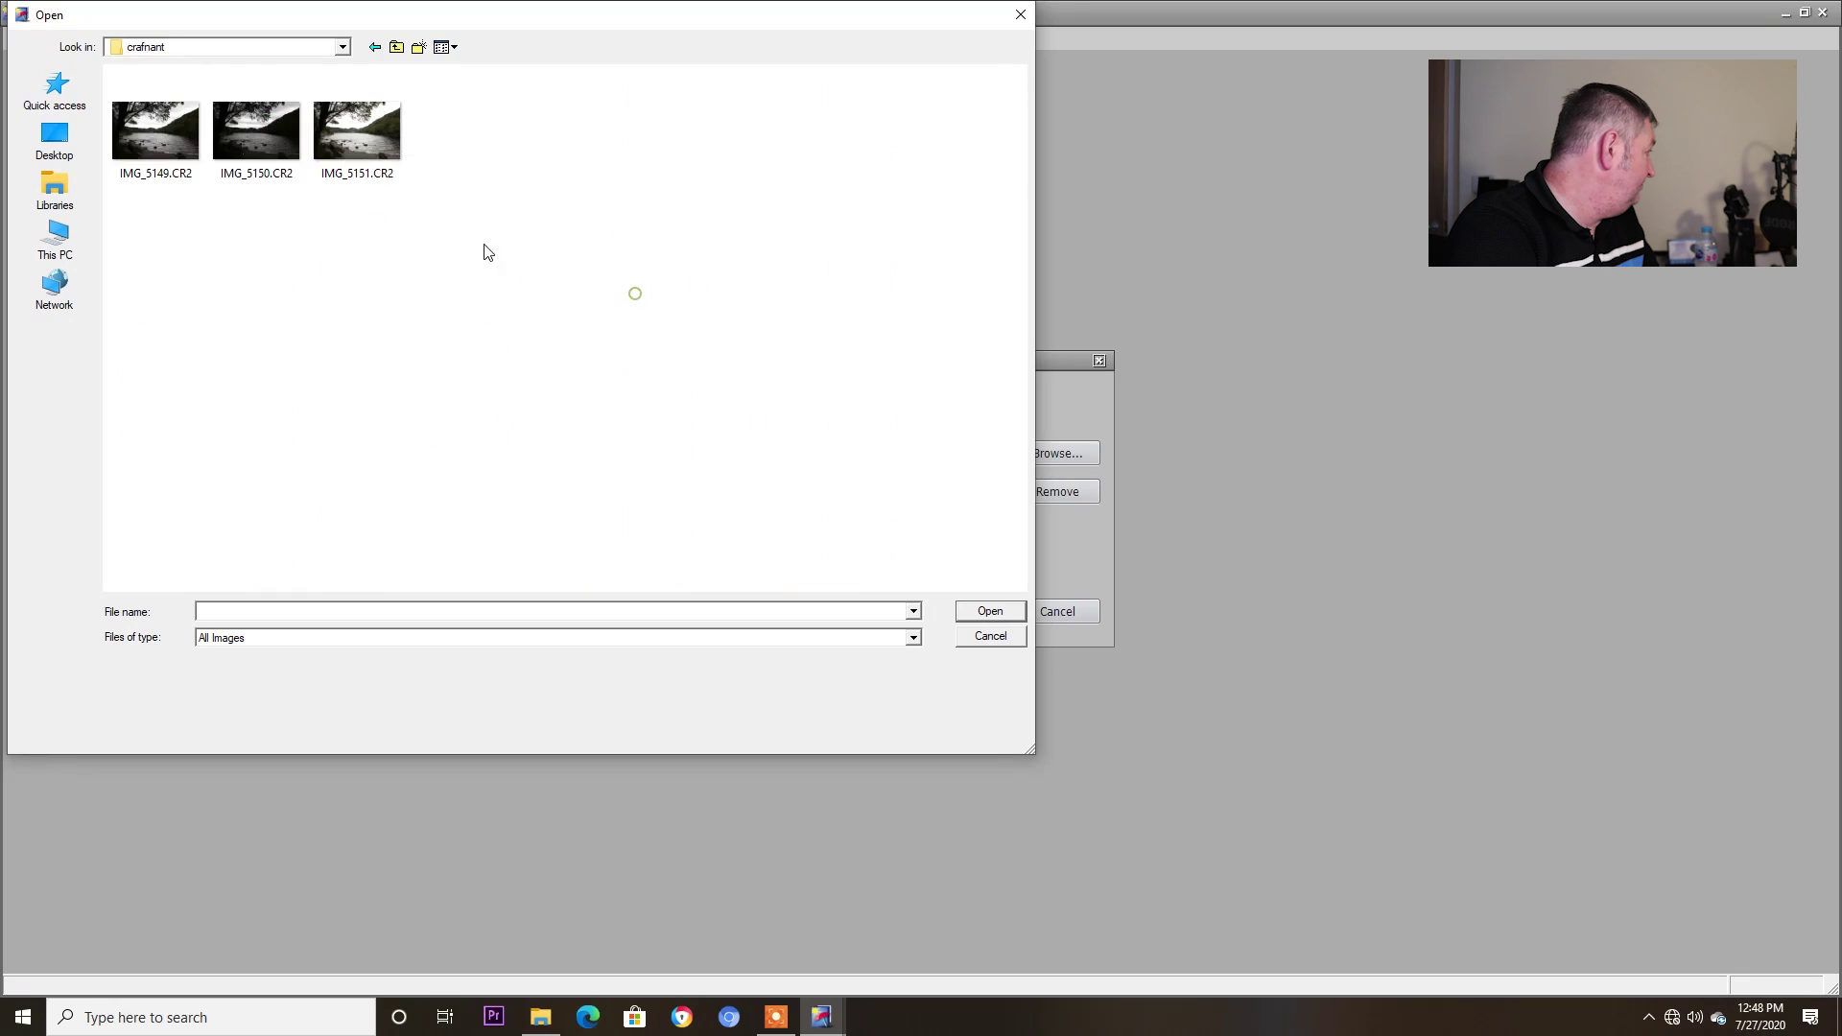
{"action": "left_click", "coordinate": [365, 149], "text": "shift"}
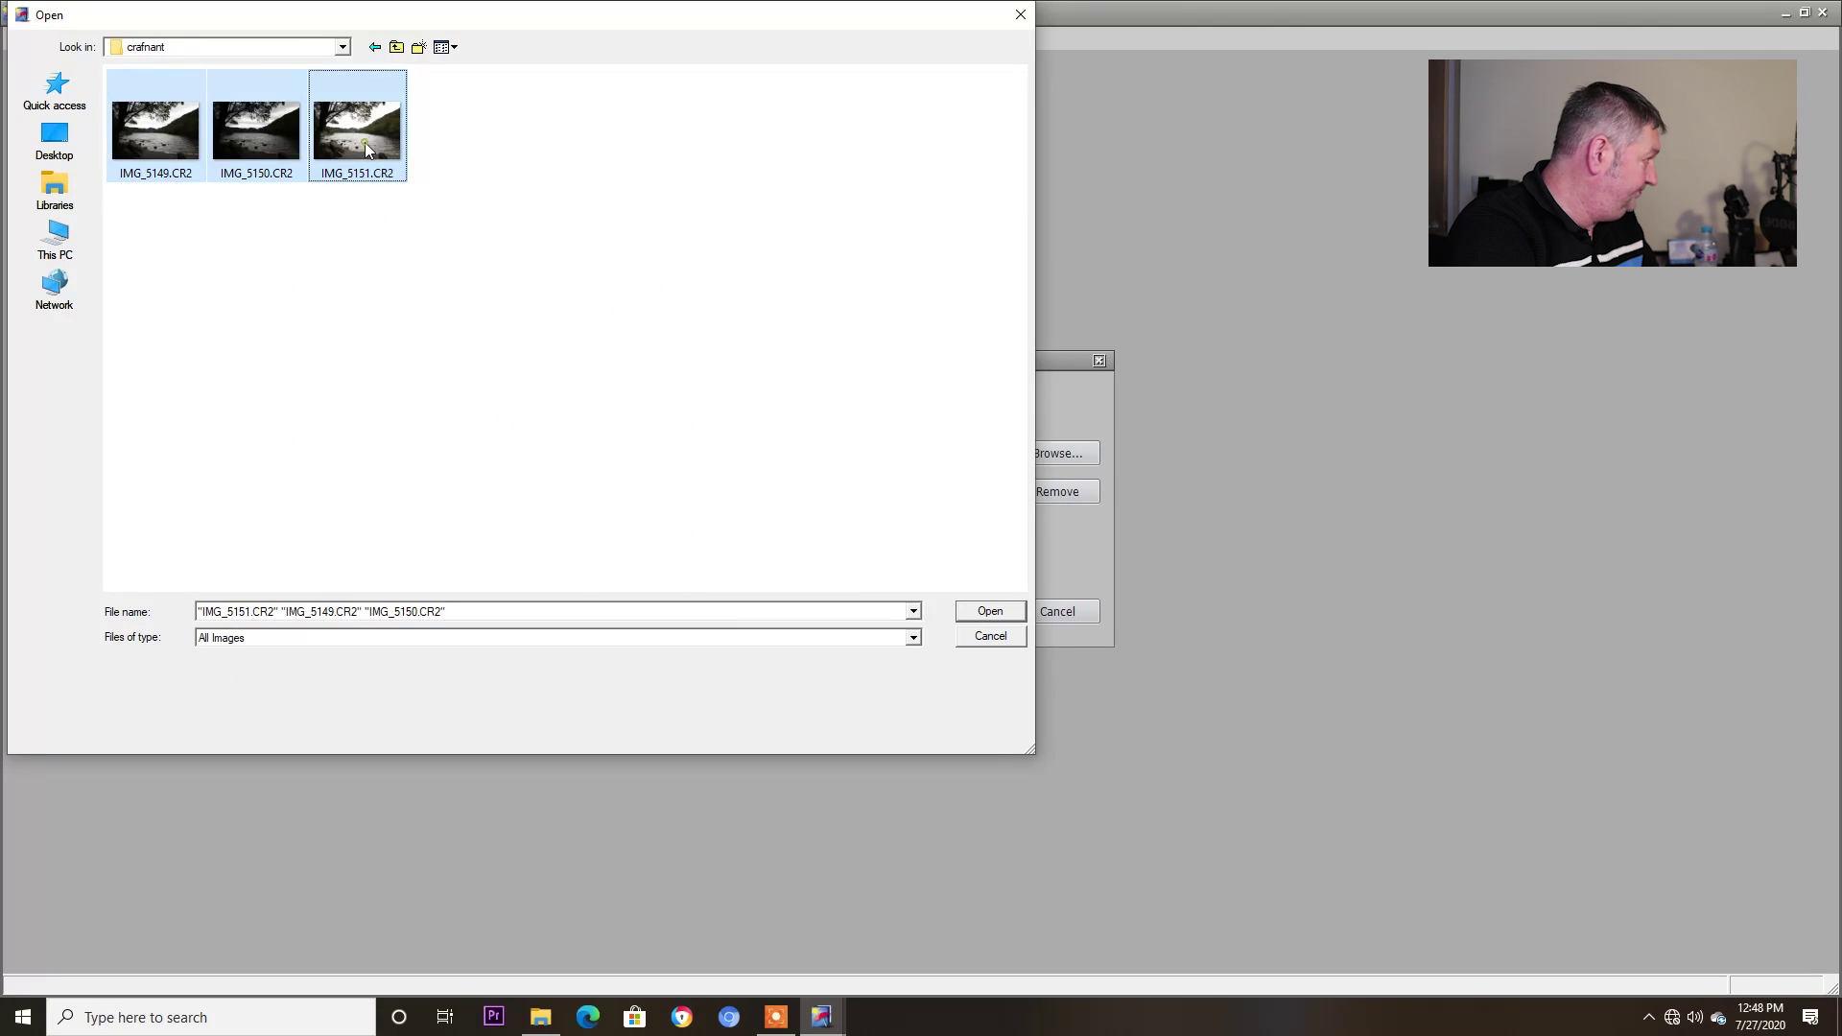
{"action": "left_click", "coordinate": [972, 615]}
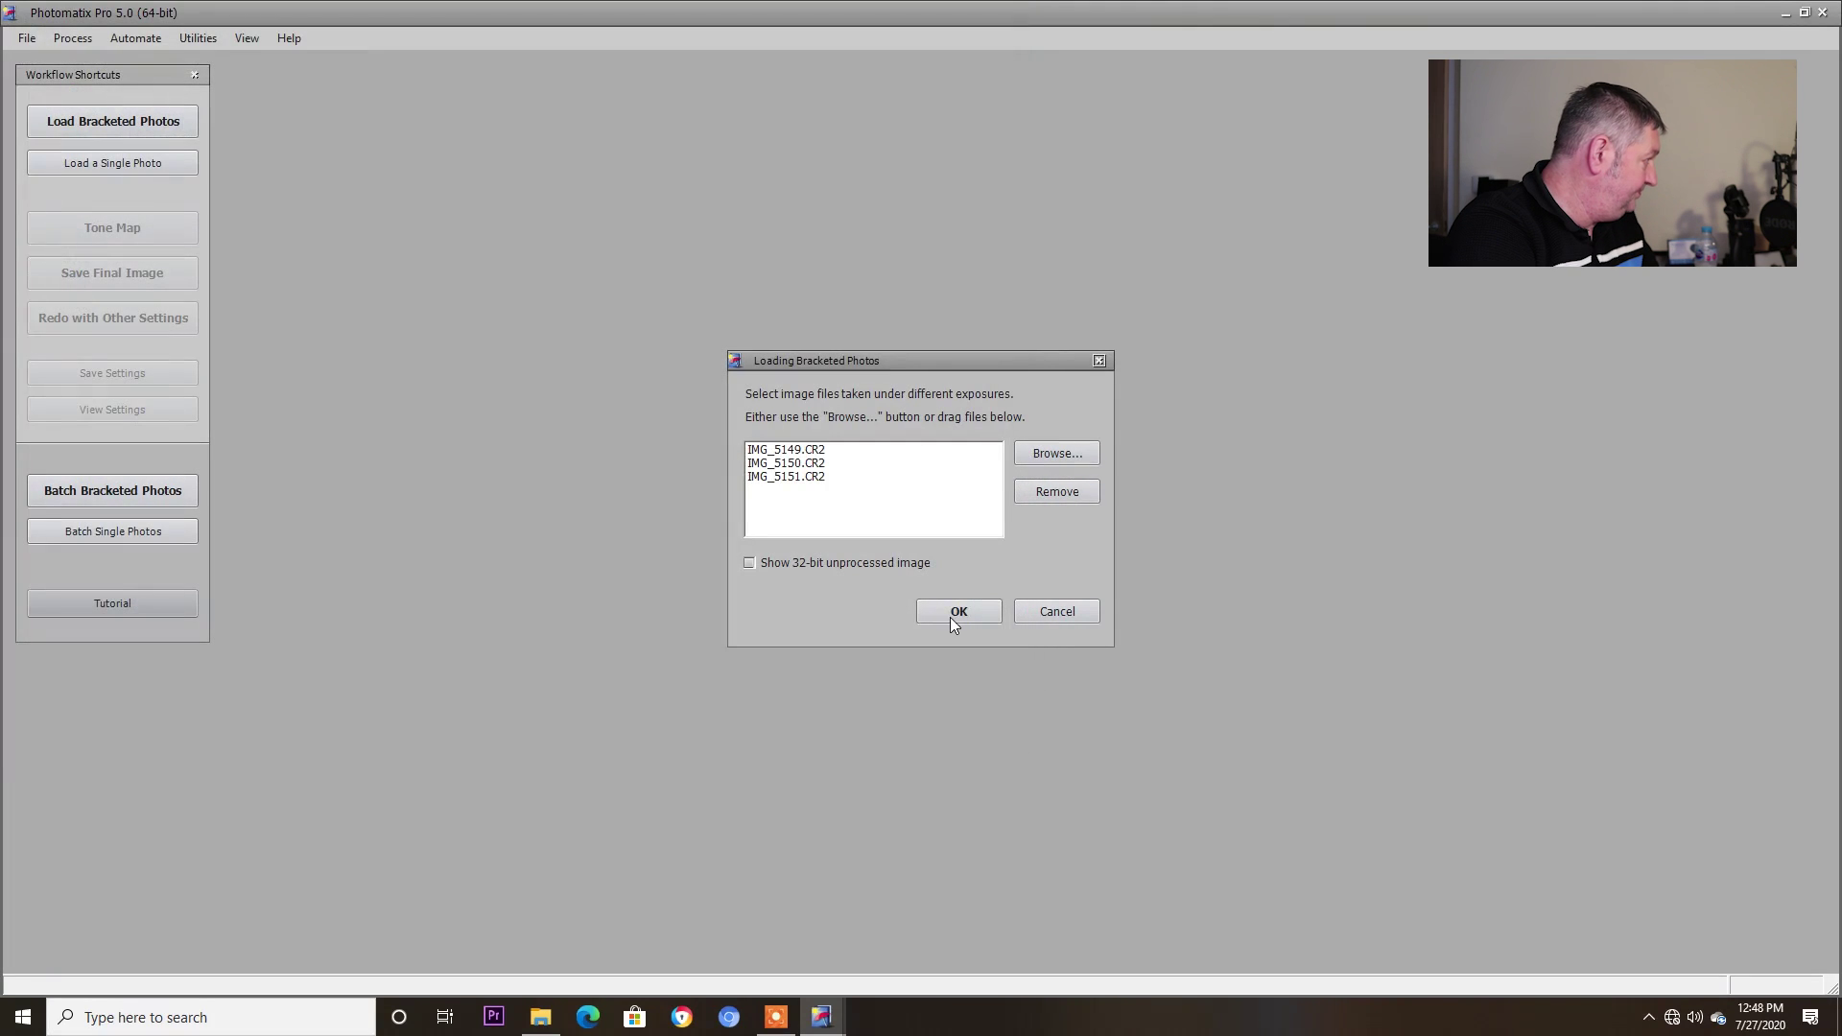
Confirm the three CR2 files and run Align & Merge to HDR, producing IMG_5149_50_51.
{"action": "left_click", "coordinate": [955, 619]}
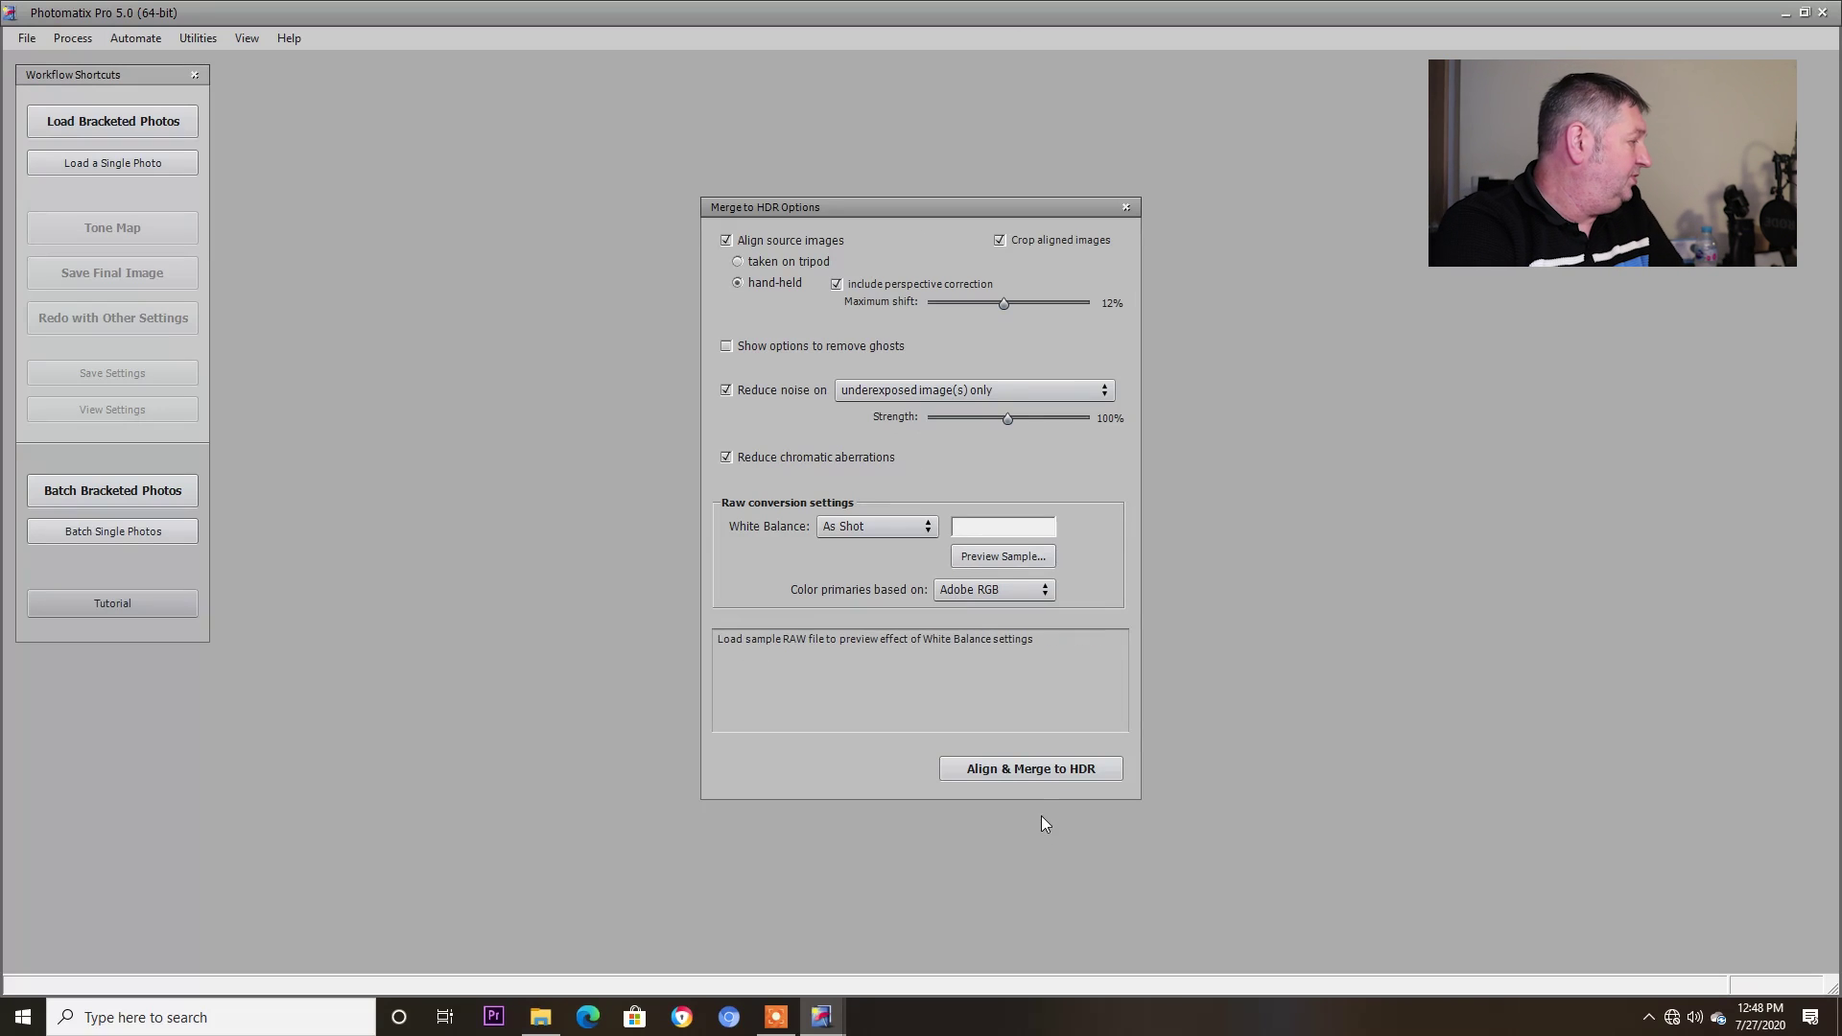
{"action": "left_click", "coordinate": [1021, 775]}
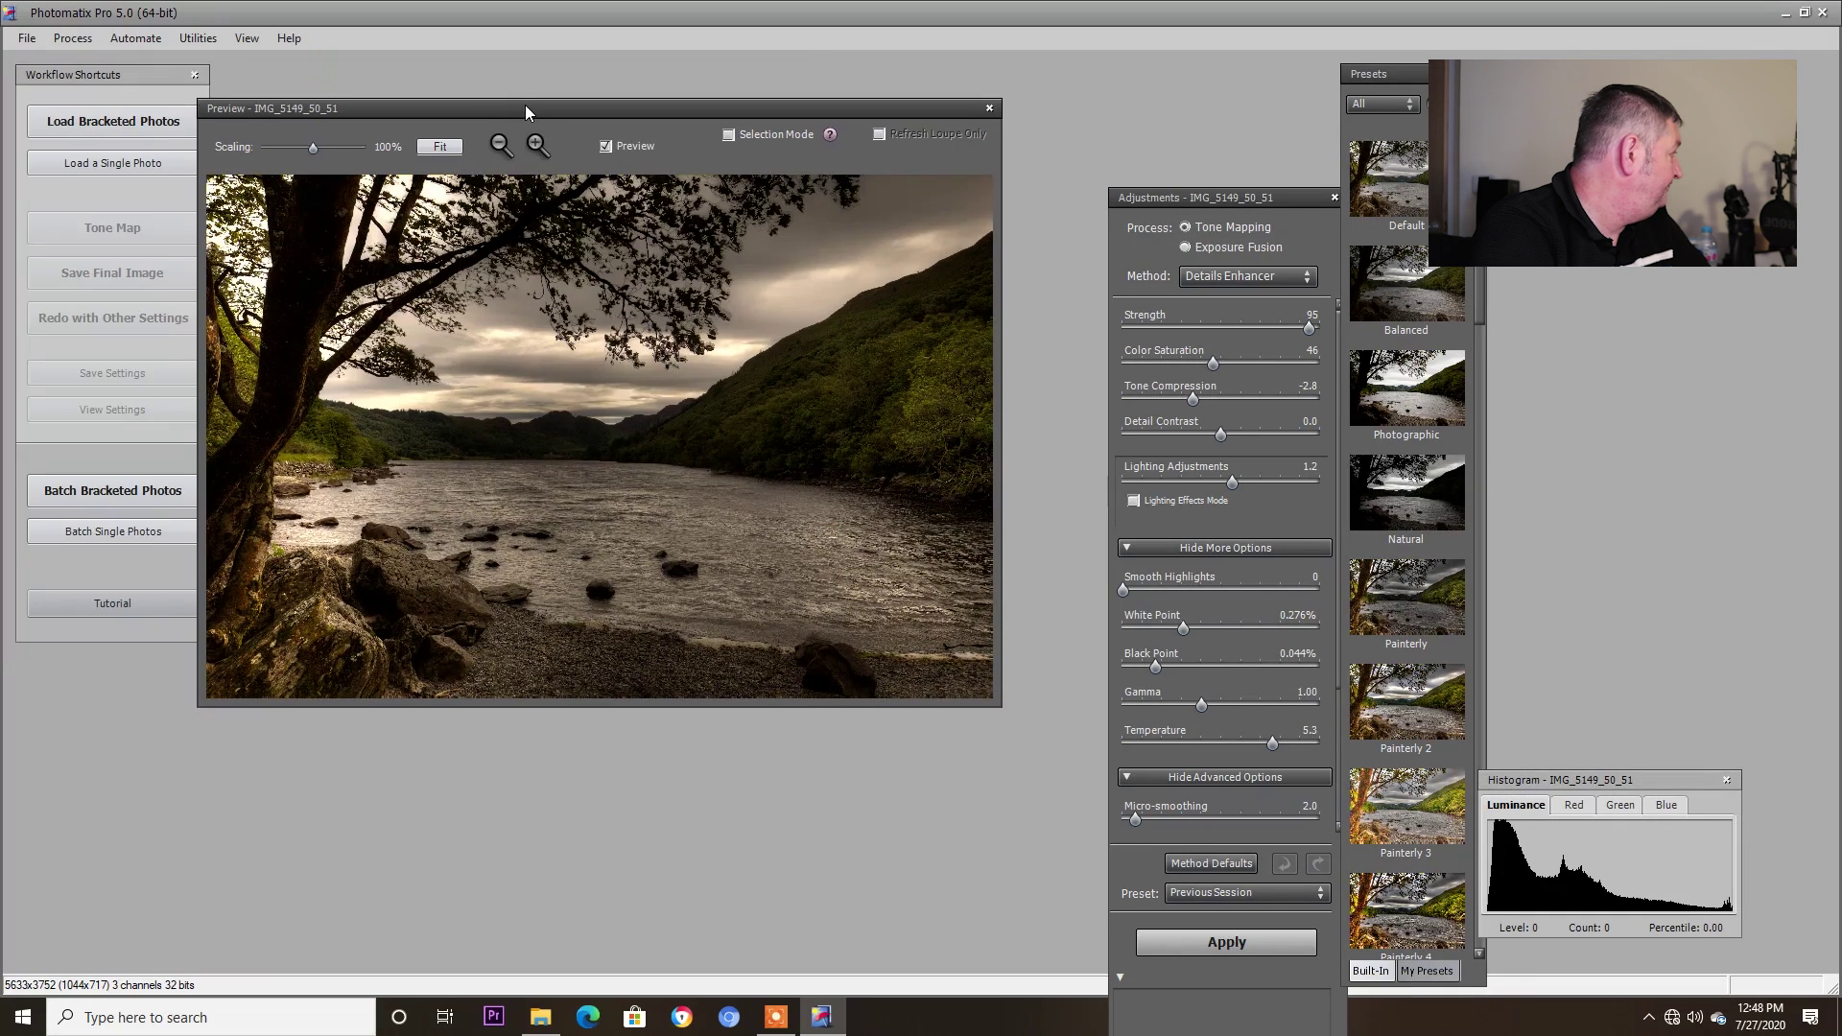
Preview the Balanced, Photographic and Natural presets on the lake, then return to Default.
{"action": "left_click_drag", "start_coordinate": [526, 106], "coordinate": [622, 75]}
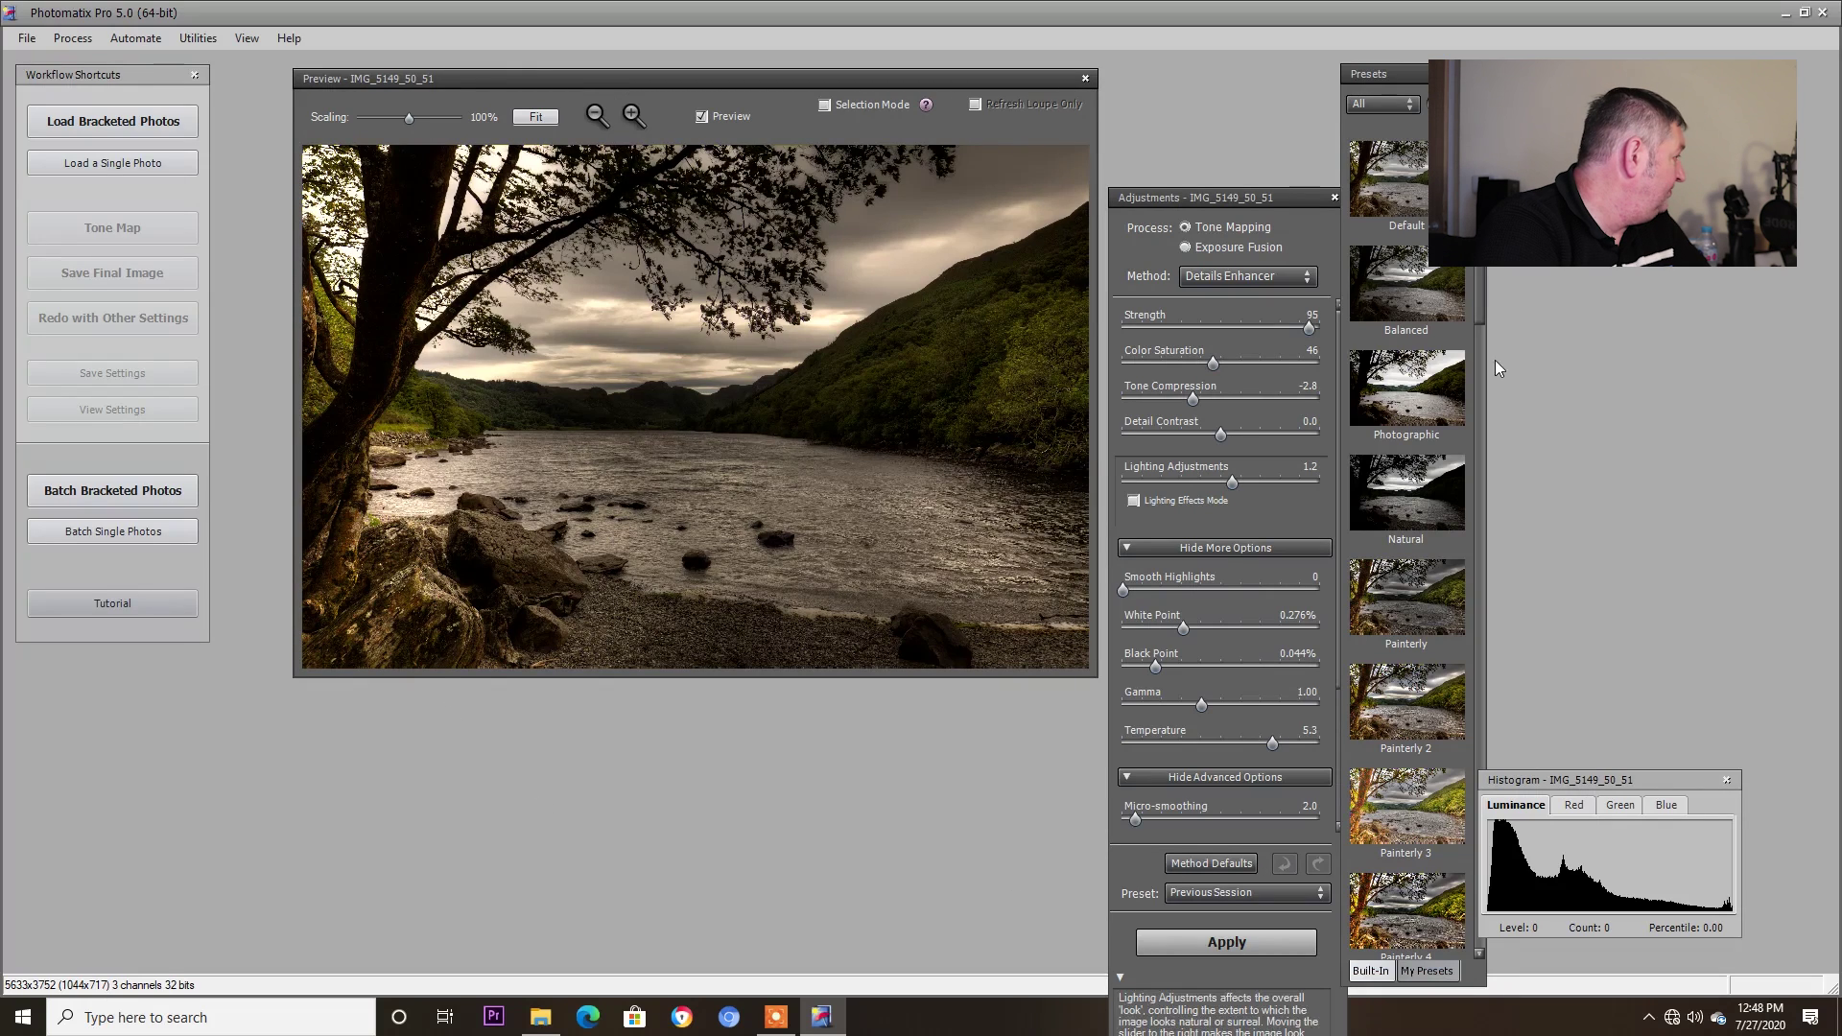
{"action": "left_click", "coordinate": [1401, 313]}
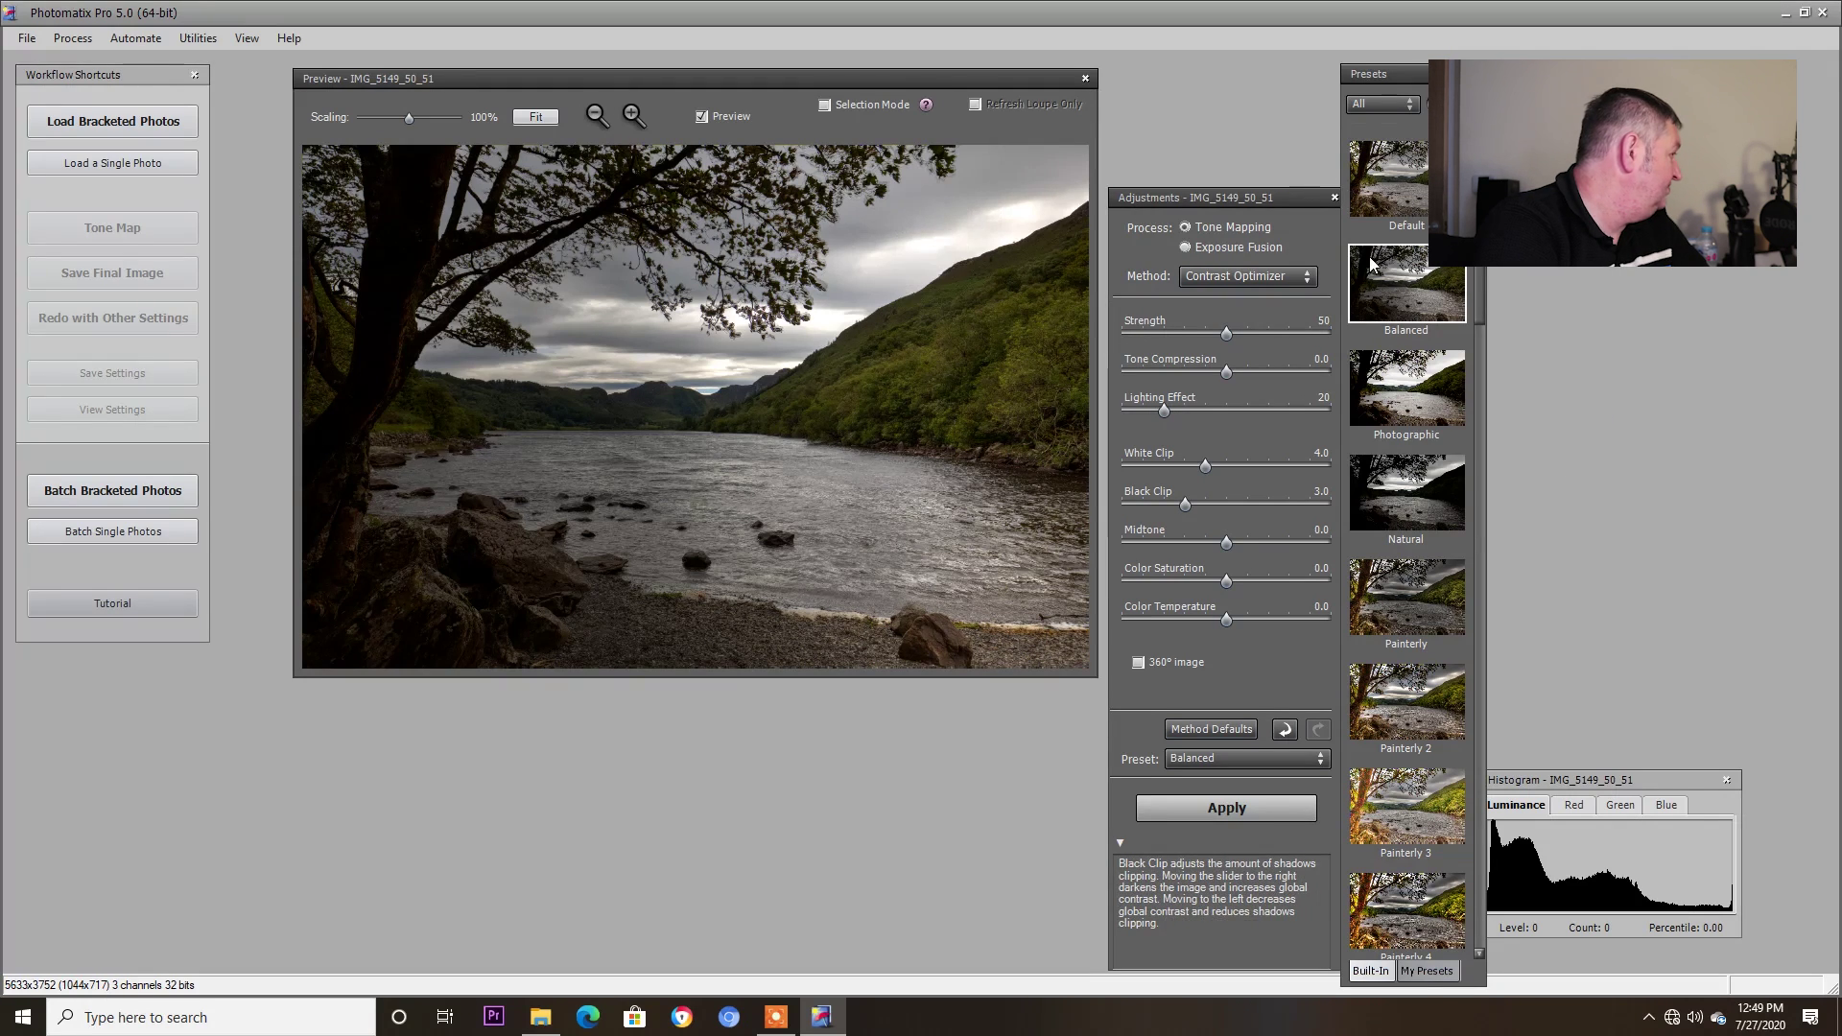
{"action": "left_click", "coordinate": [1424, 394]}
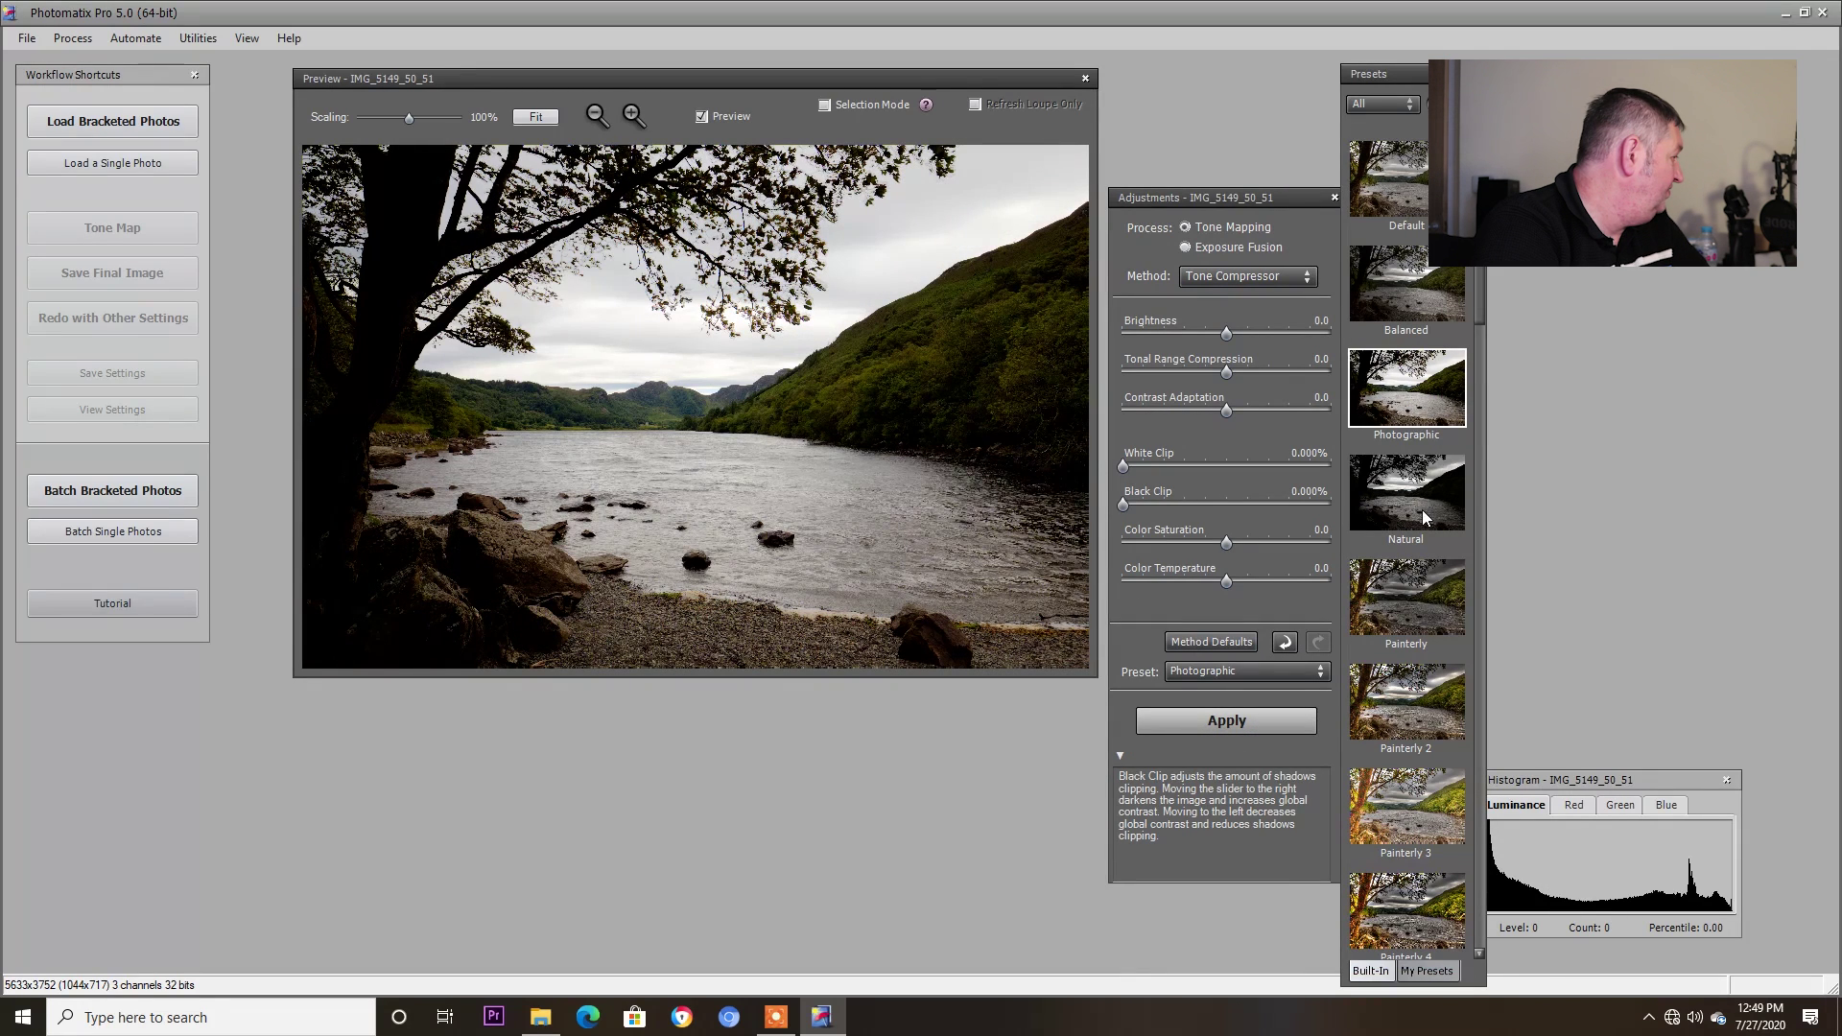
{"action": "left_click", "coordinate": [1424, 511]}
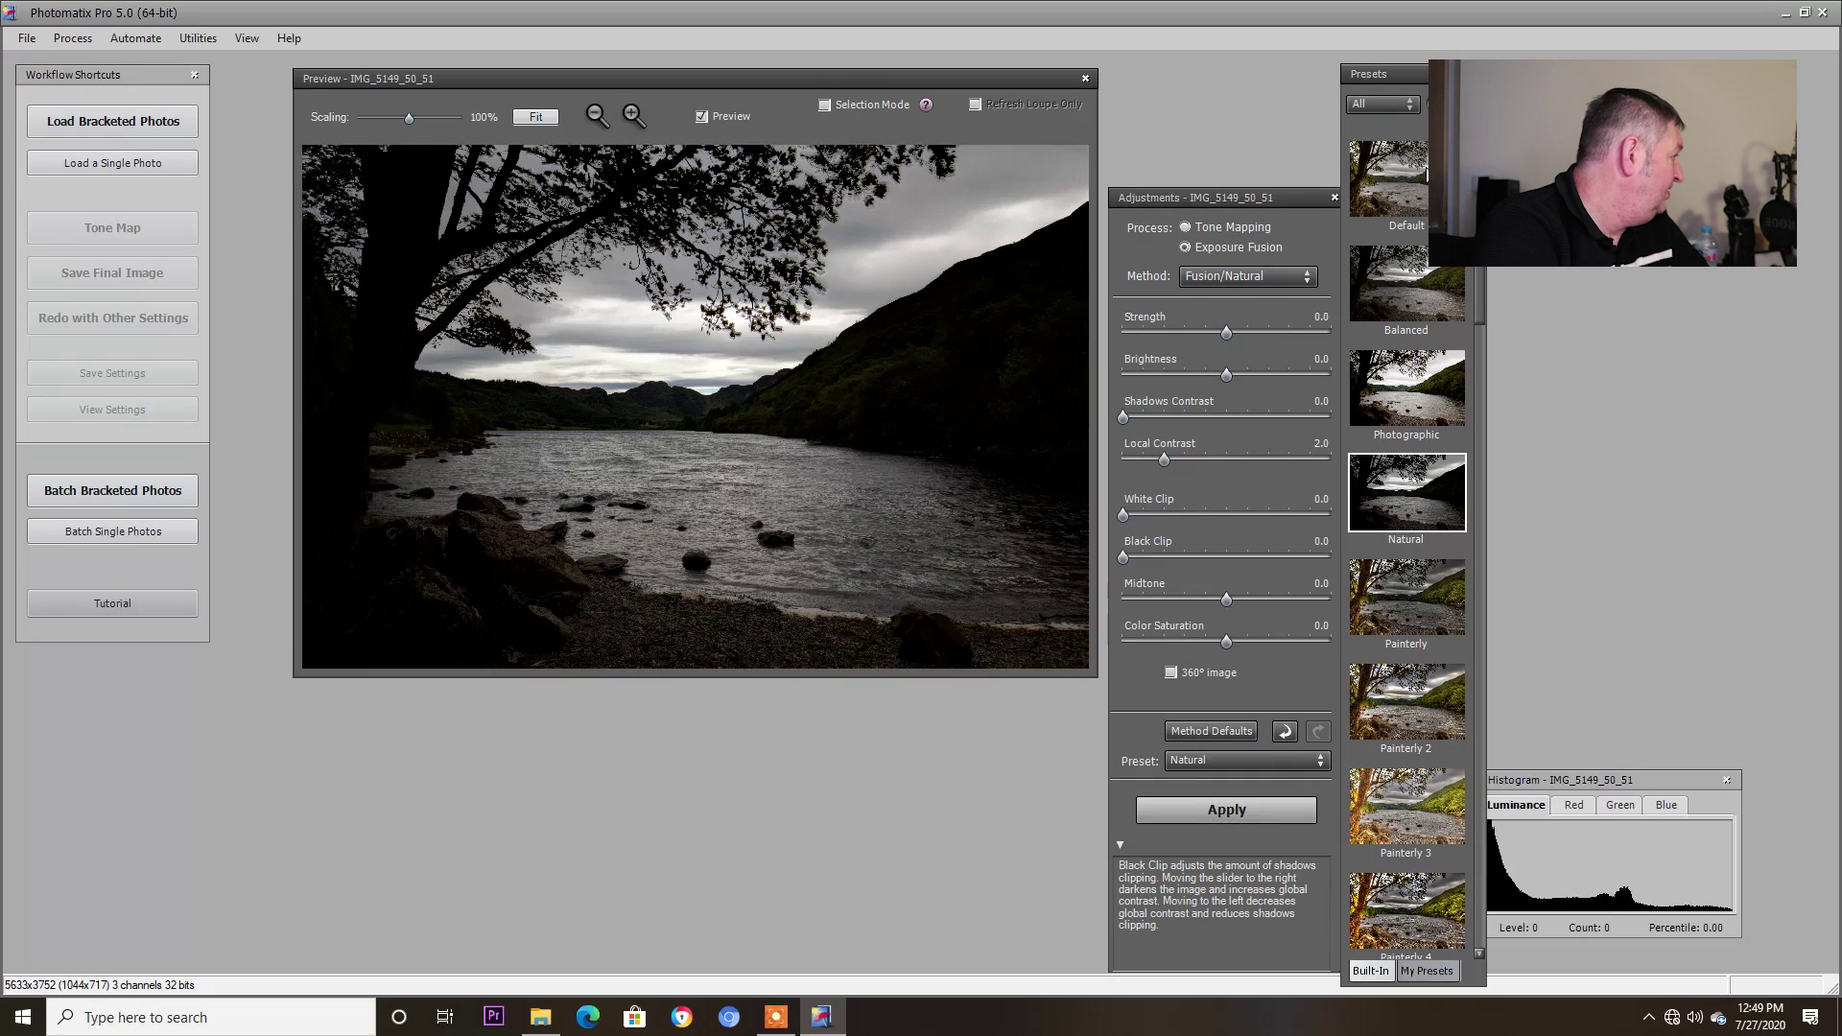
{"action": "left_click", "coordinate": [1424, 179]}
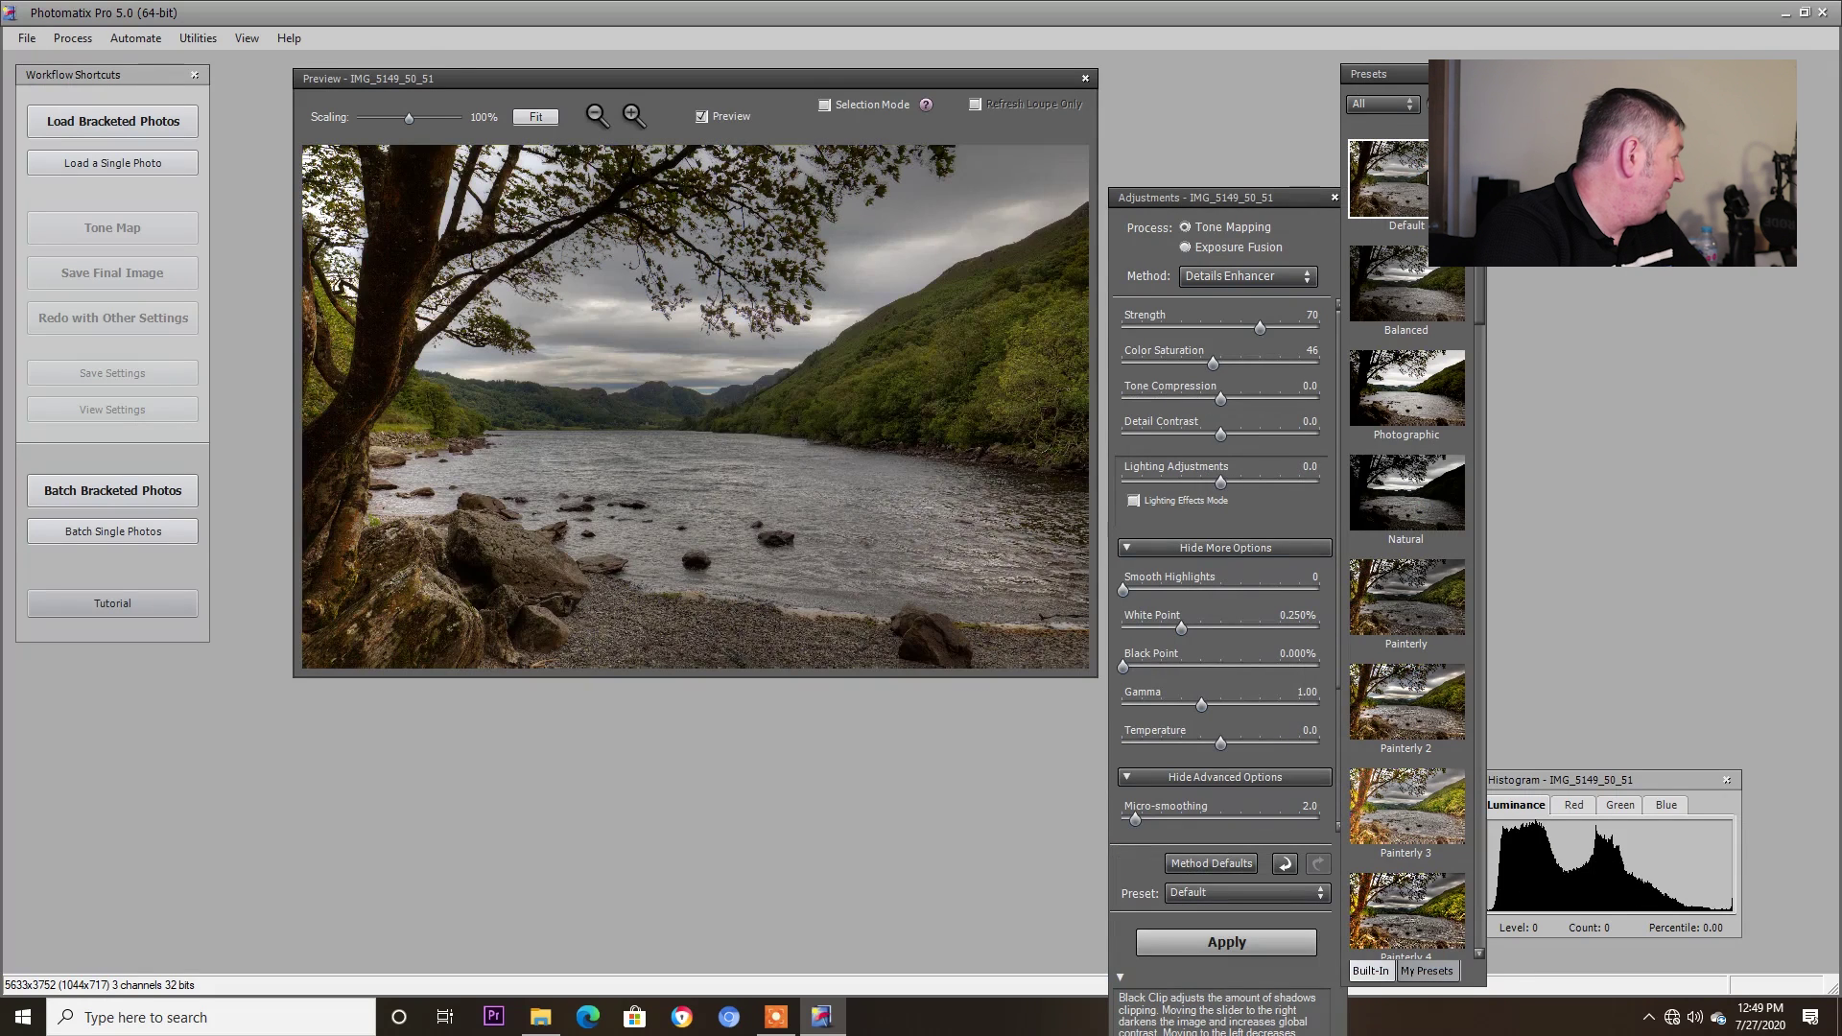
Try detail strength values, then settle Tone Compression at 1.5.
{"action": "left_click_drag", "start_coordinate": [649, 77], "coordinate": [618, 77]}
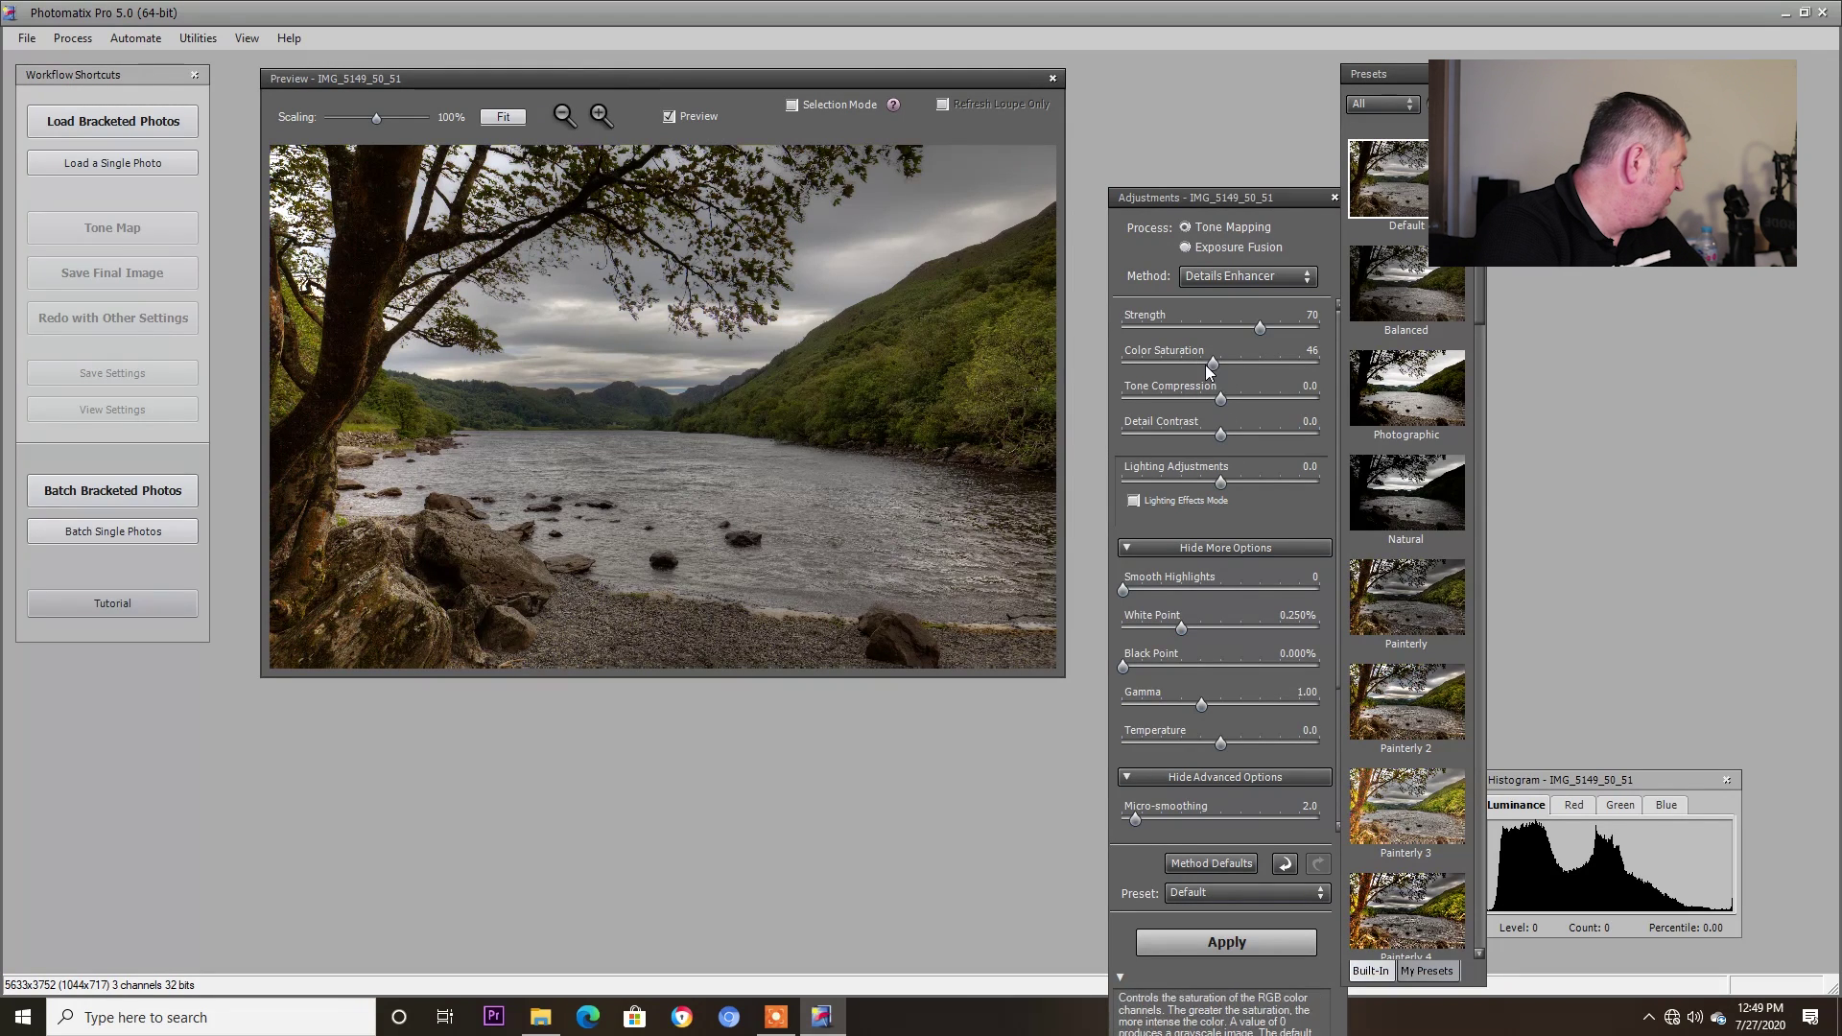
{"action": "left_click", "coordinate": [1297, 330]}
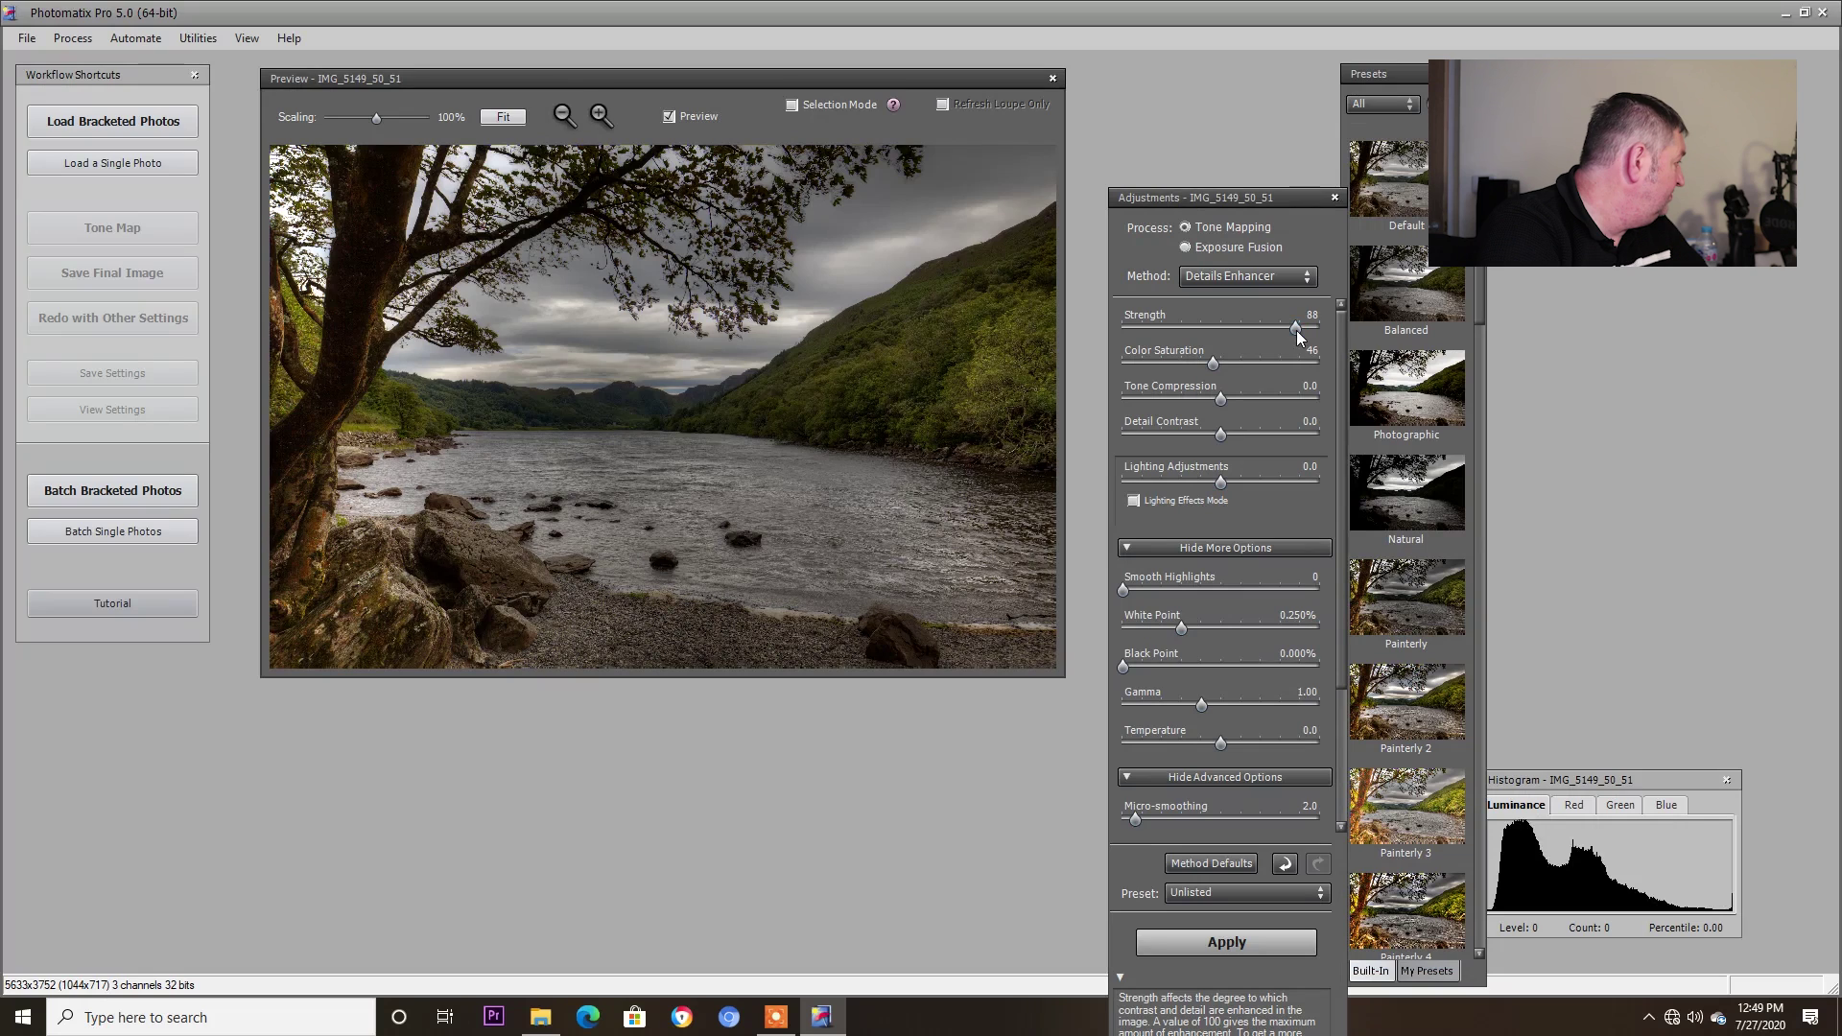
{"action": "left_click", "coordinate": [1217, 328]}
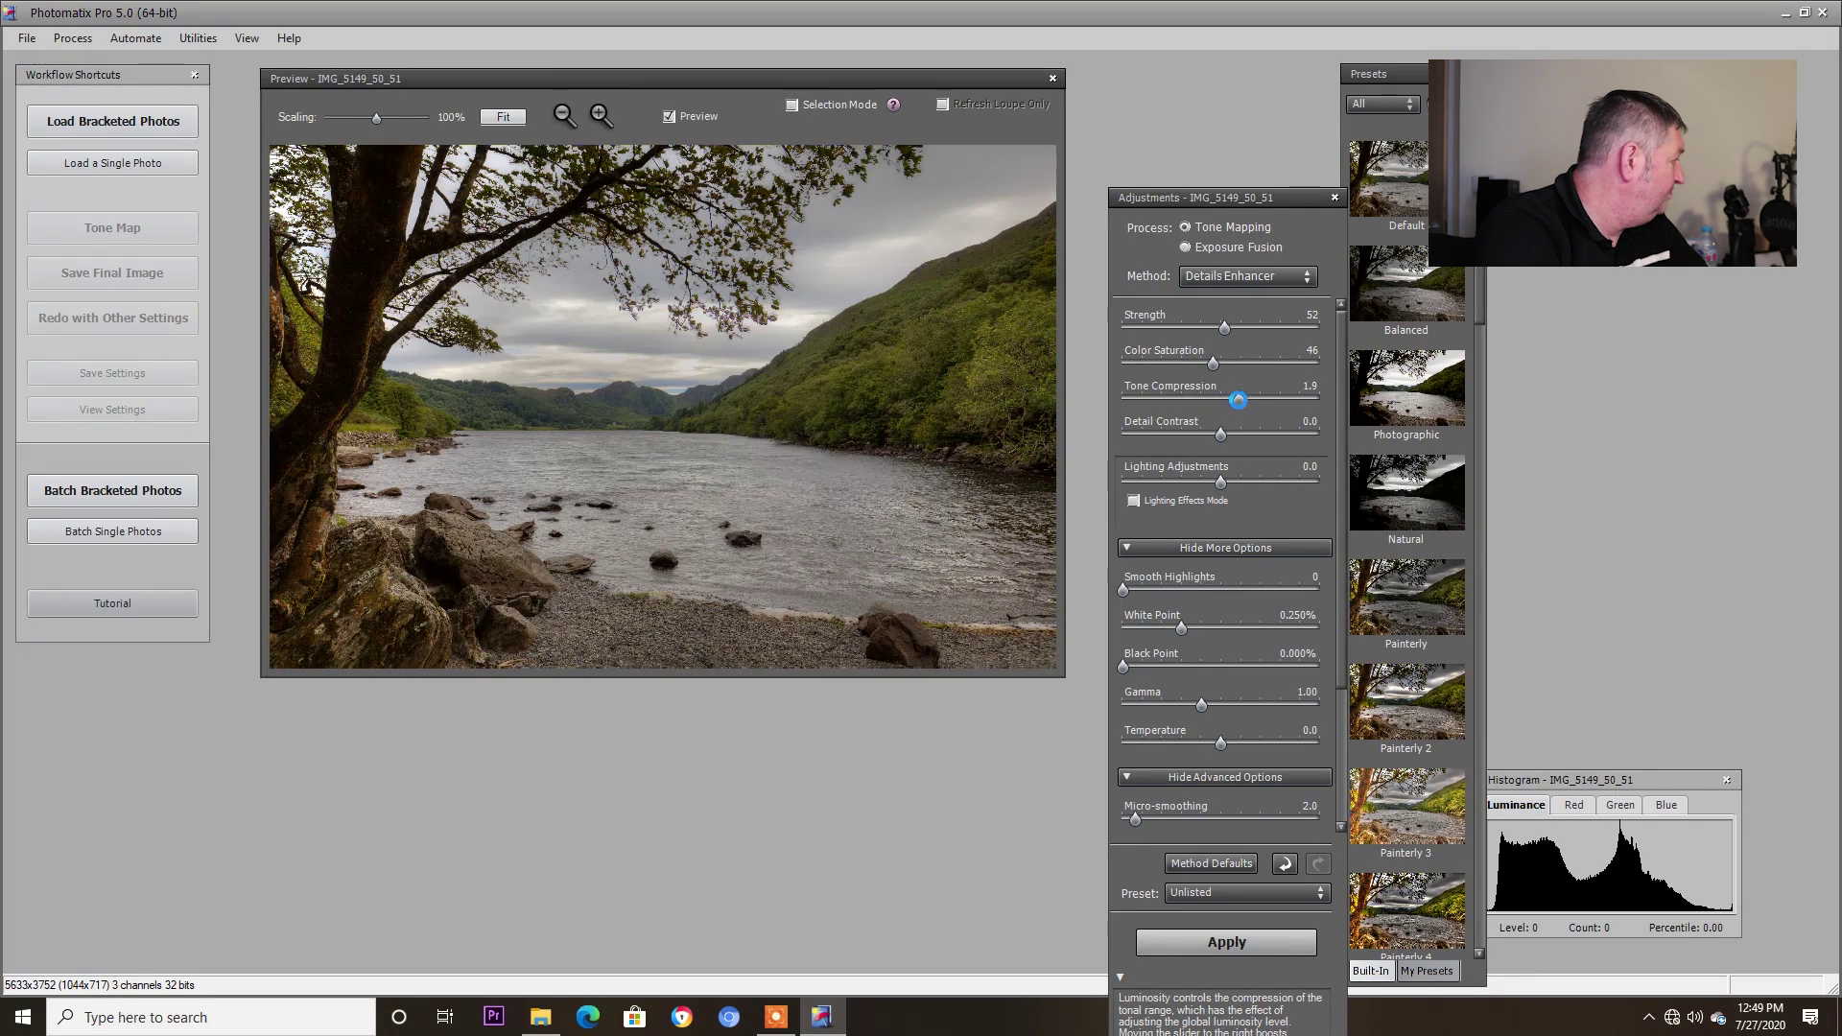
{"action": "left_click_drag", "start_coordinate": [1237, 400], "coordinate": [1239, 400]}
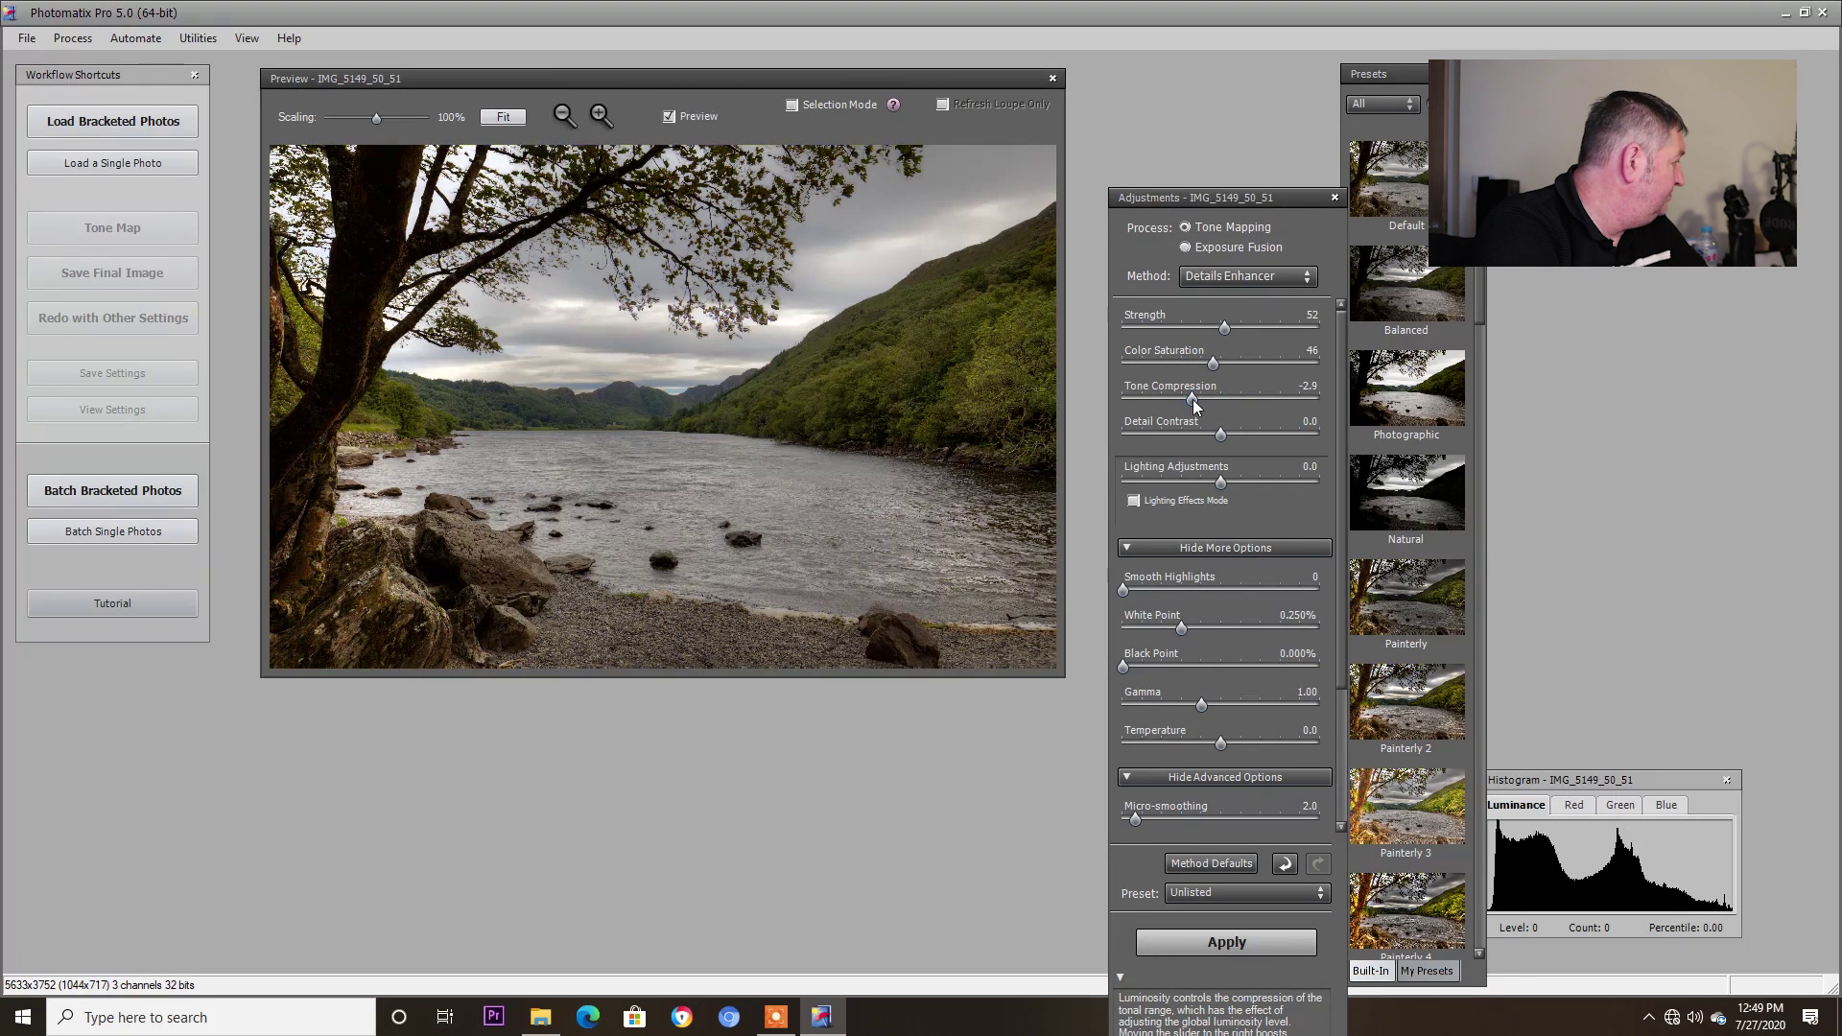
{"action": "left_click", "coordinate": [1213, 401]}
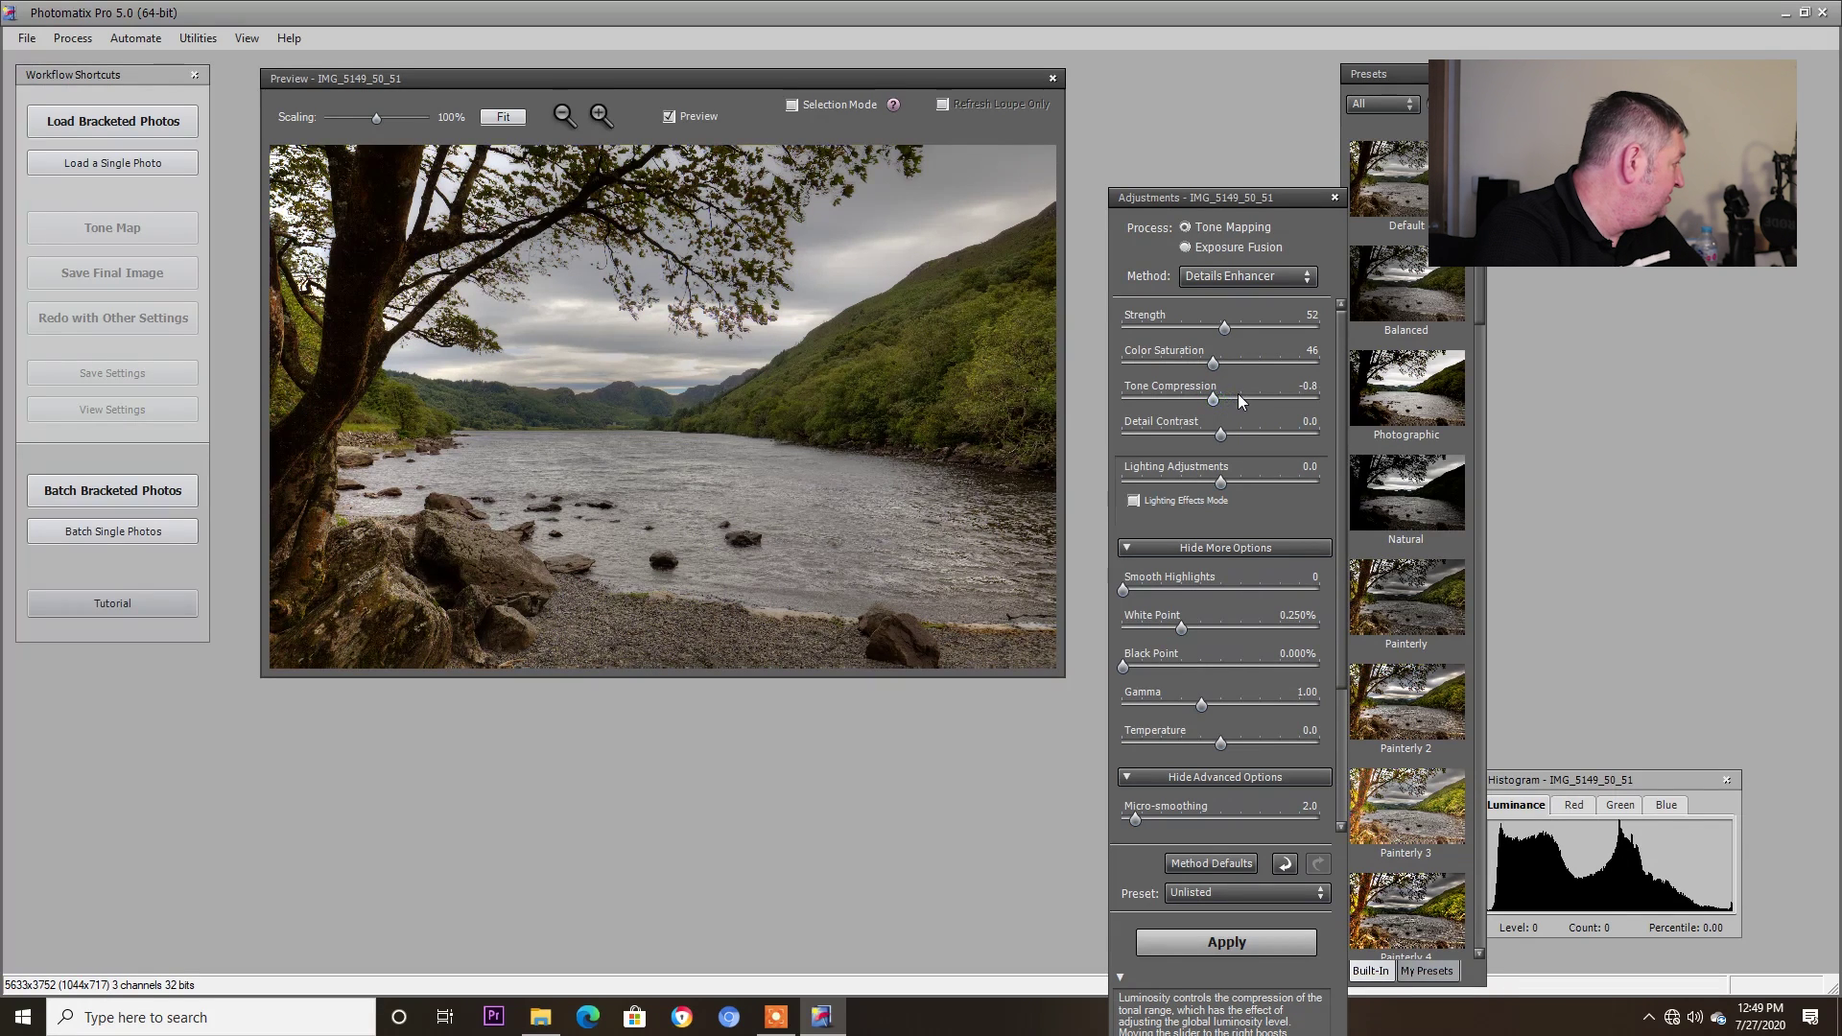
{"action": "left_click", "coordinate": [1237, 395]}
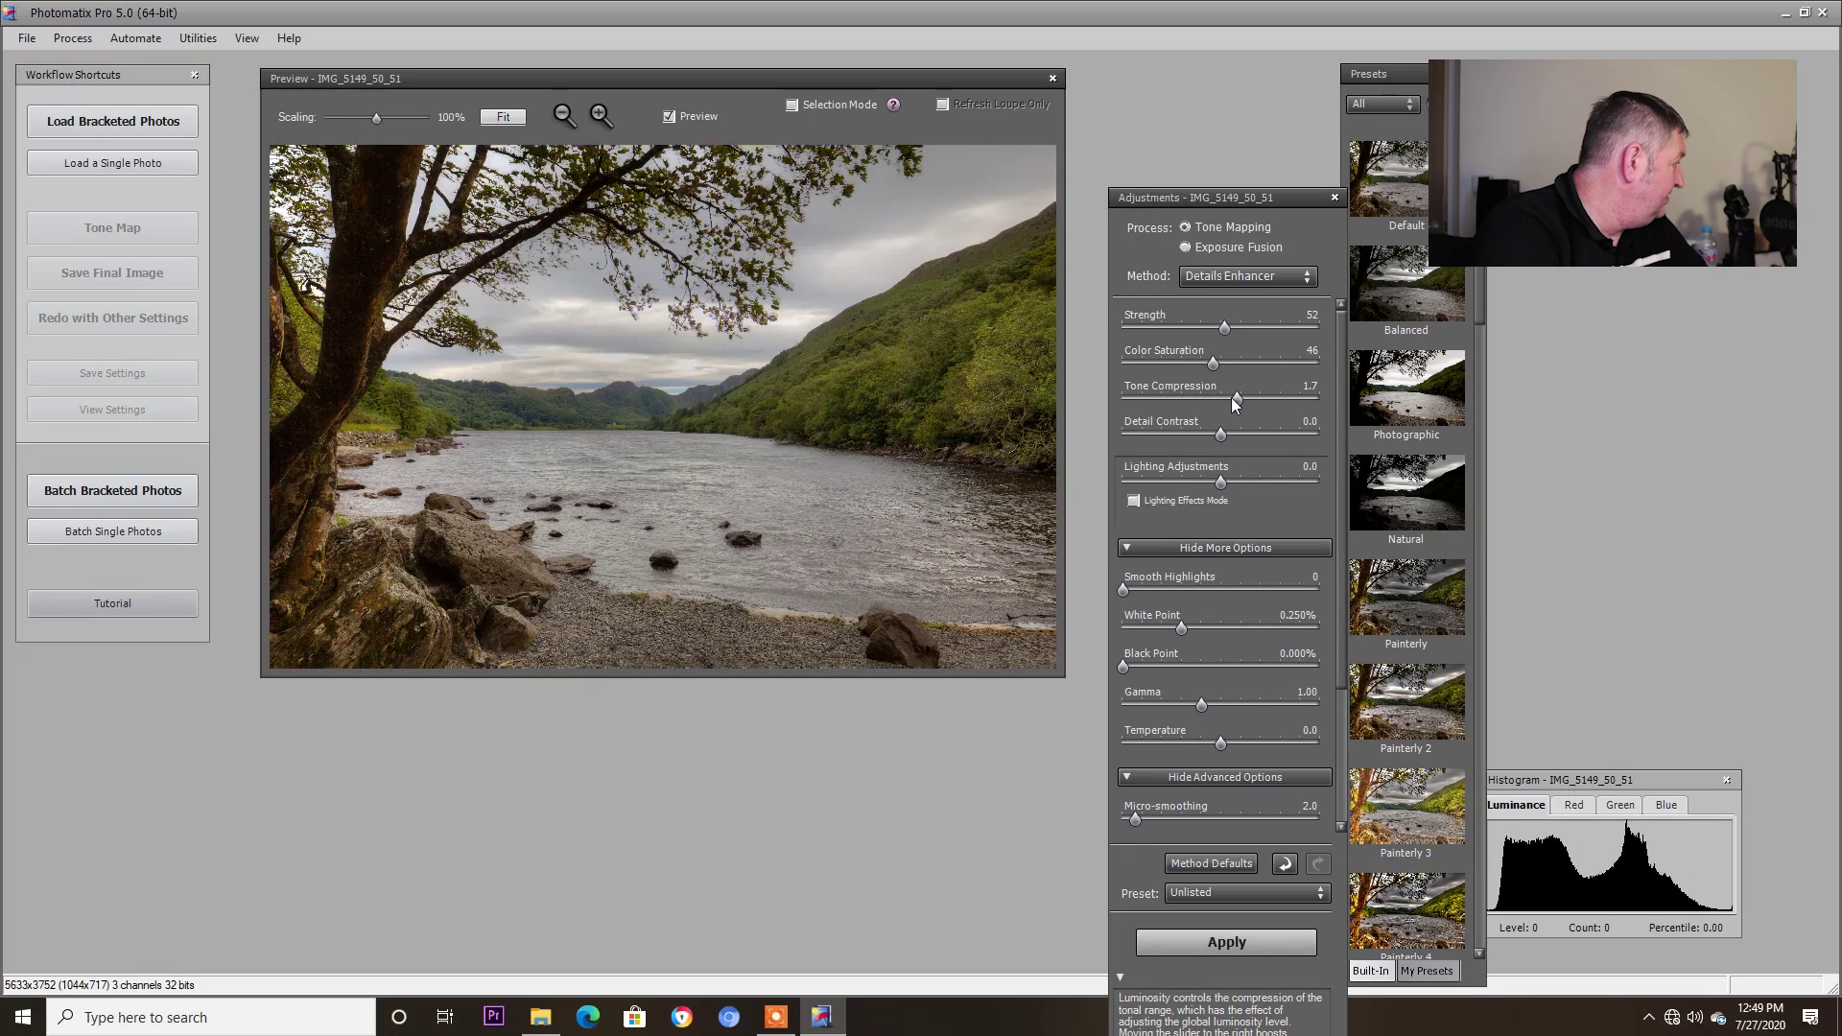
{"action": "left_click", "coordinate": [1233, 402]}
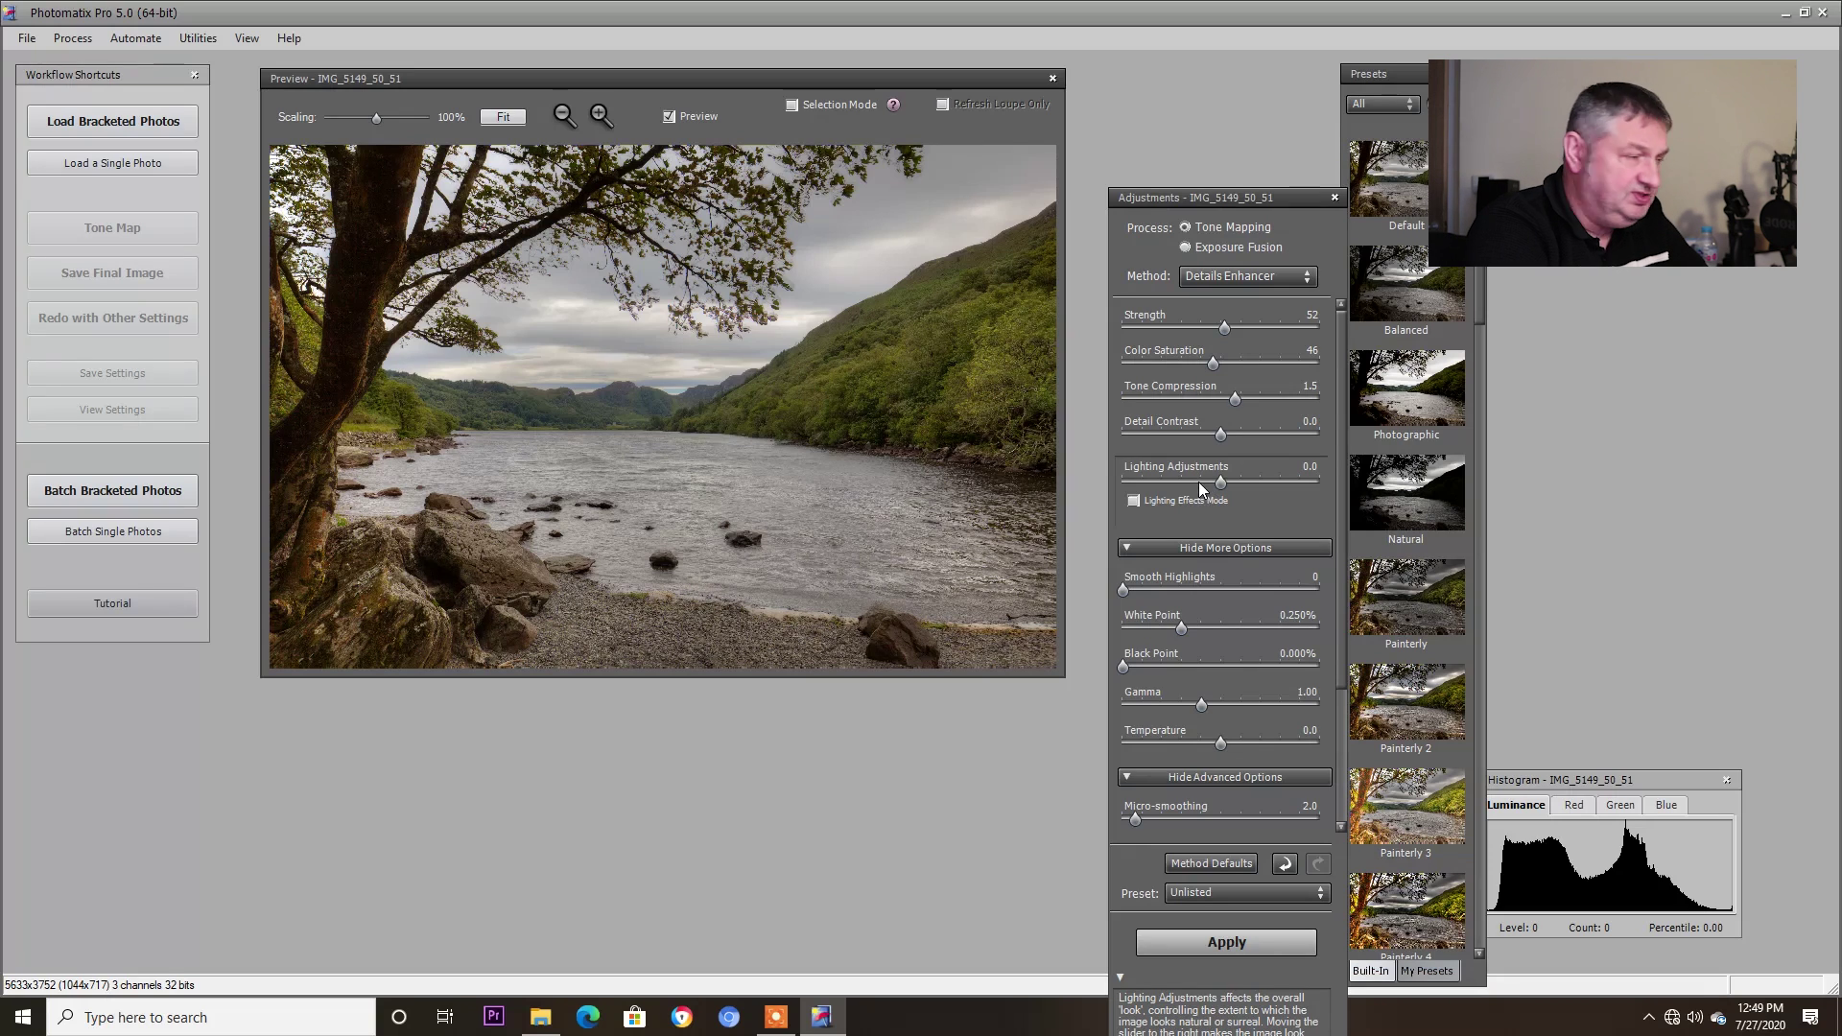
Set Lighting Adjustments to 1.7 and apply the Details Enhancer tone mapping.
{"action": "left_click_drag", "start_coordinate": [1198, 481], "coordinate": [1253, 477]}
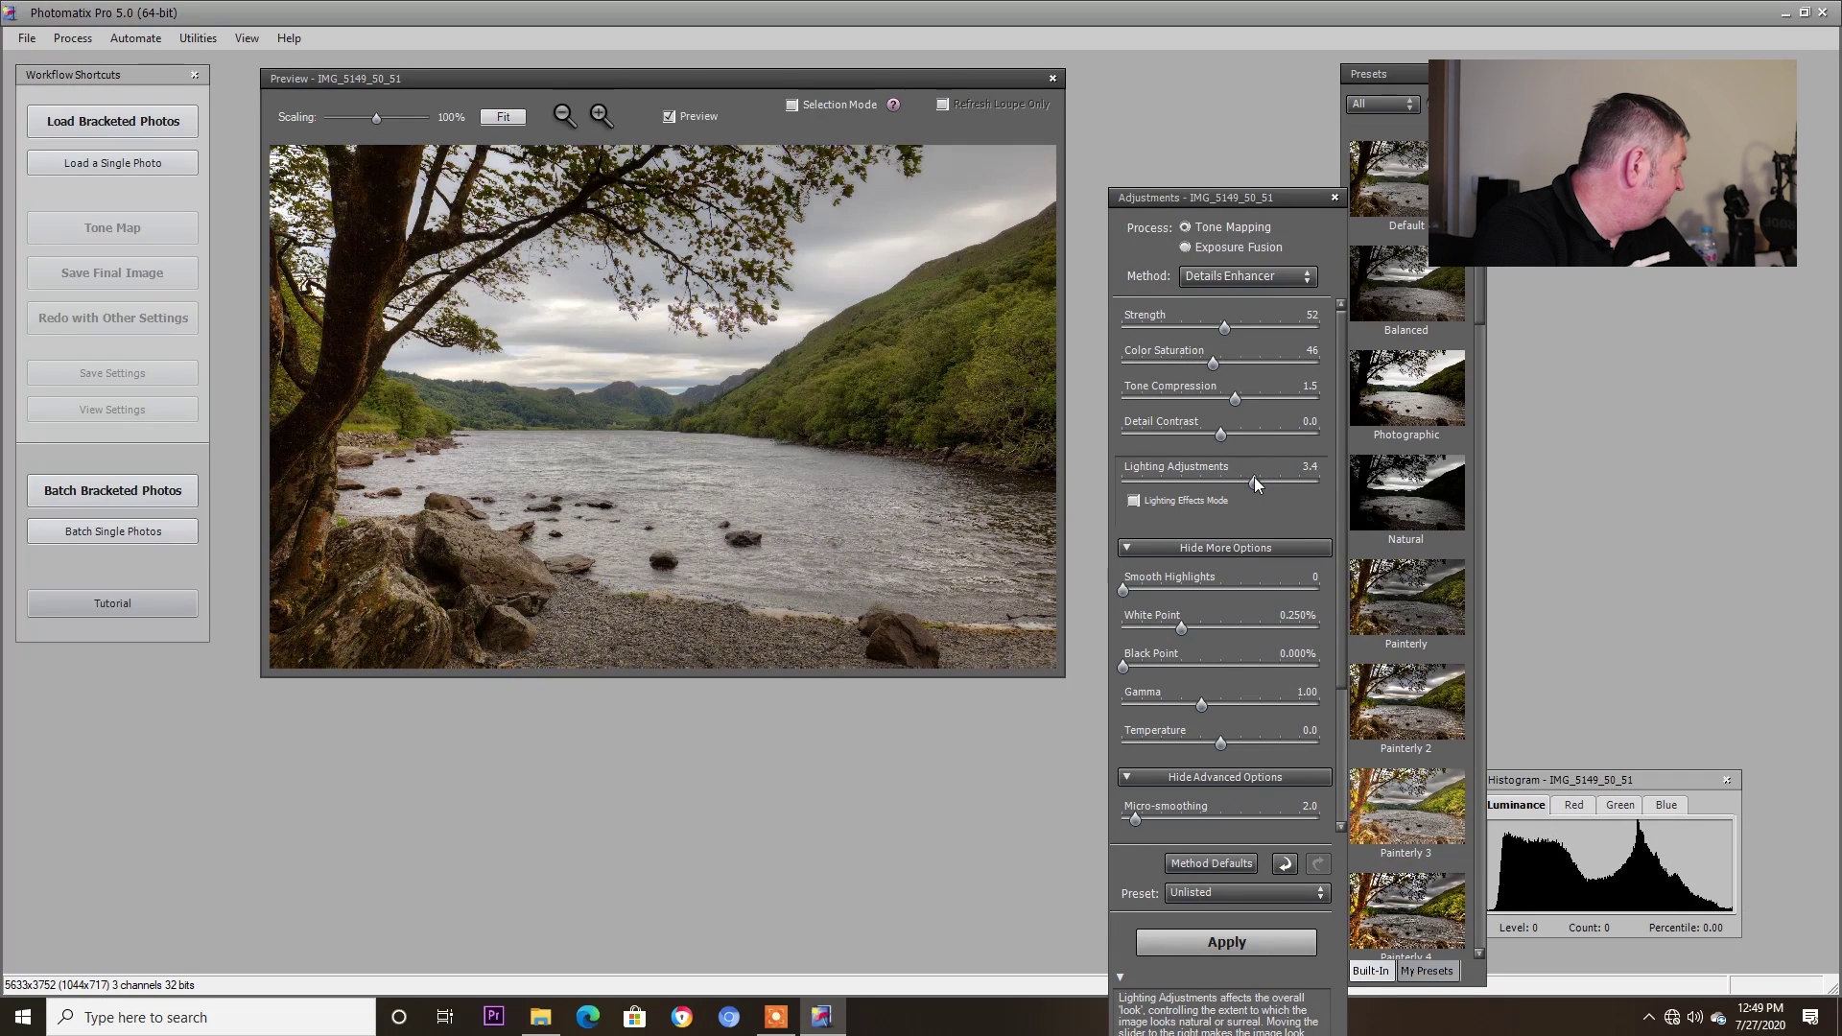
{"action": "left_click", "coordinate": [1240, 480]}
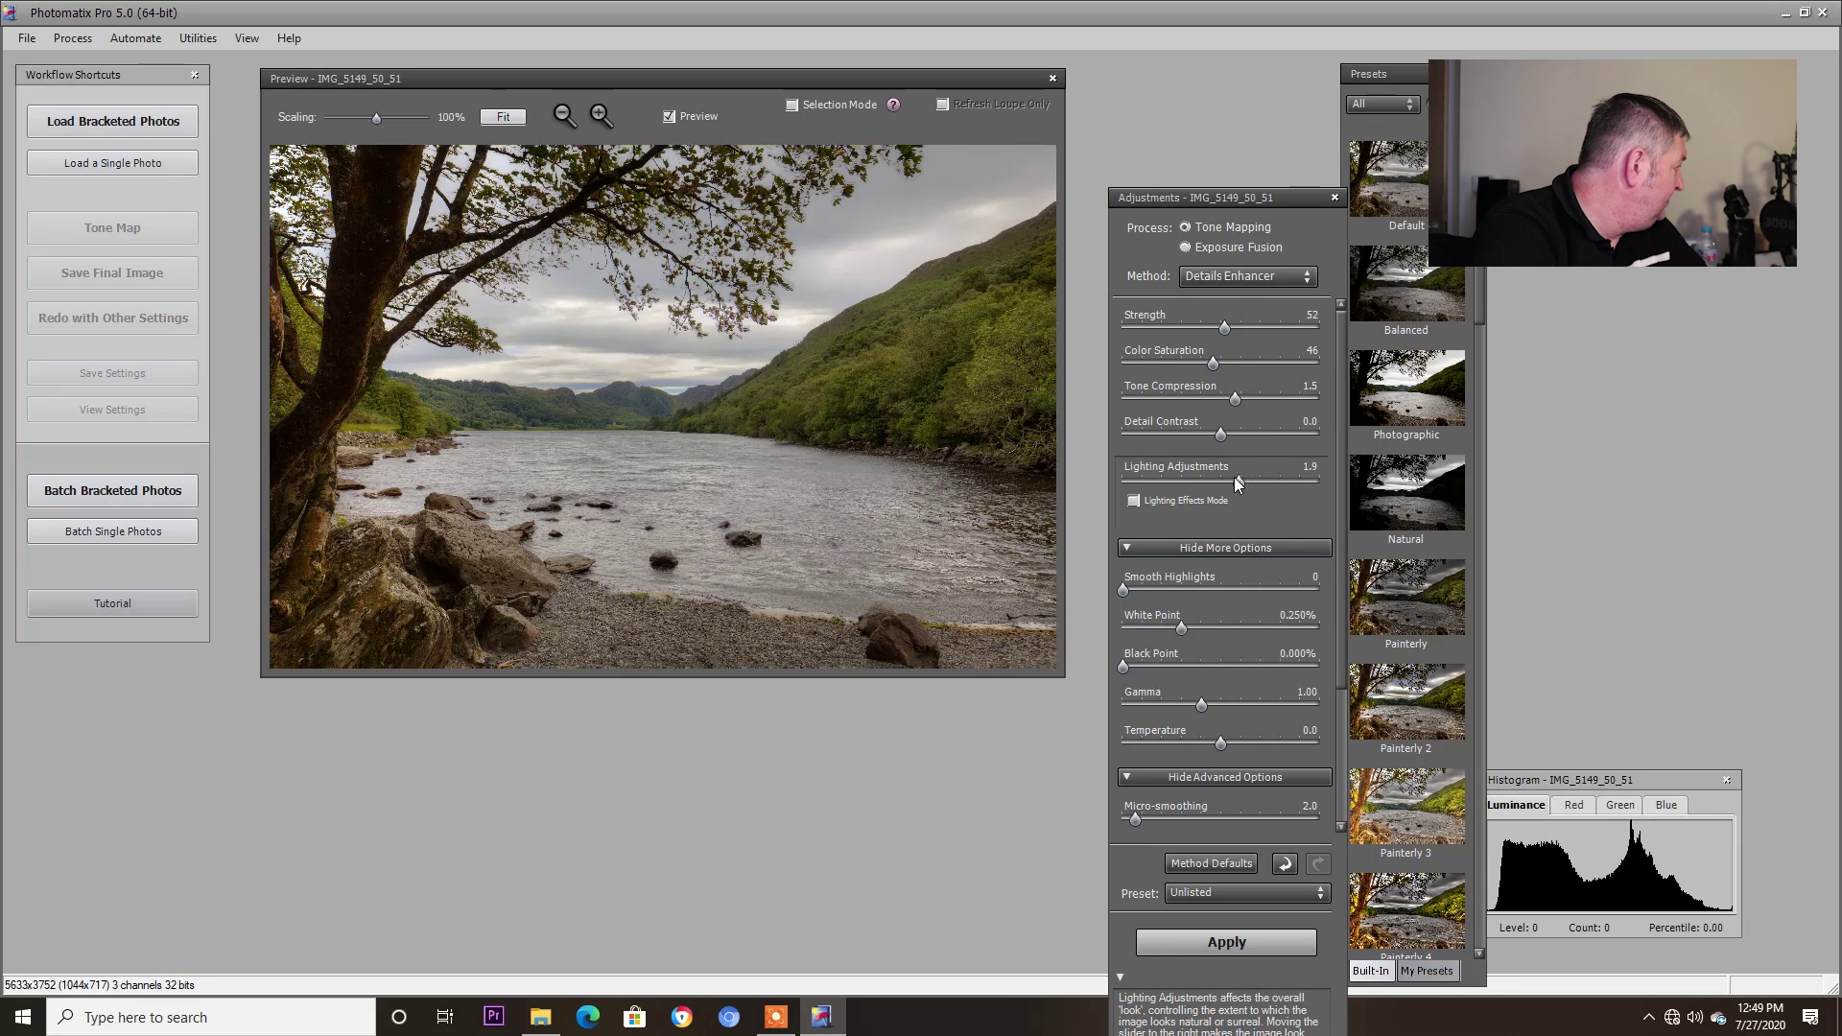
{"action": "left_click", "coordinate": [1236, 479]}
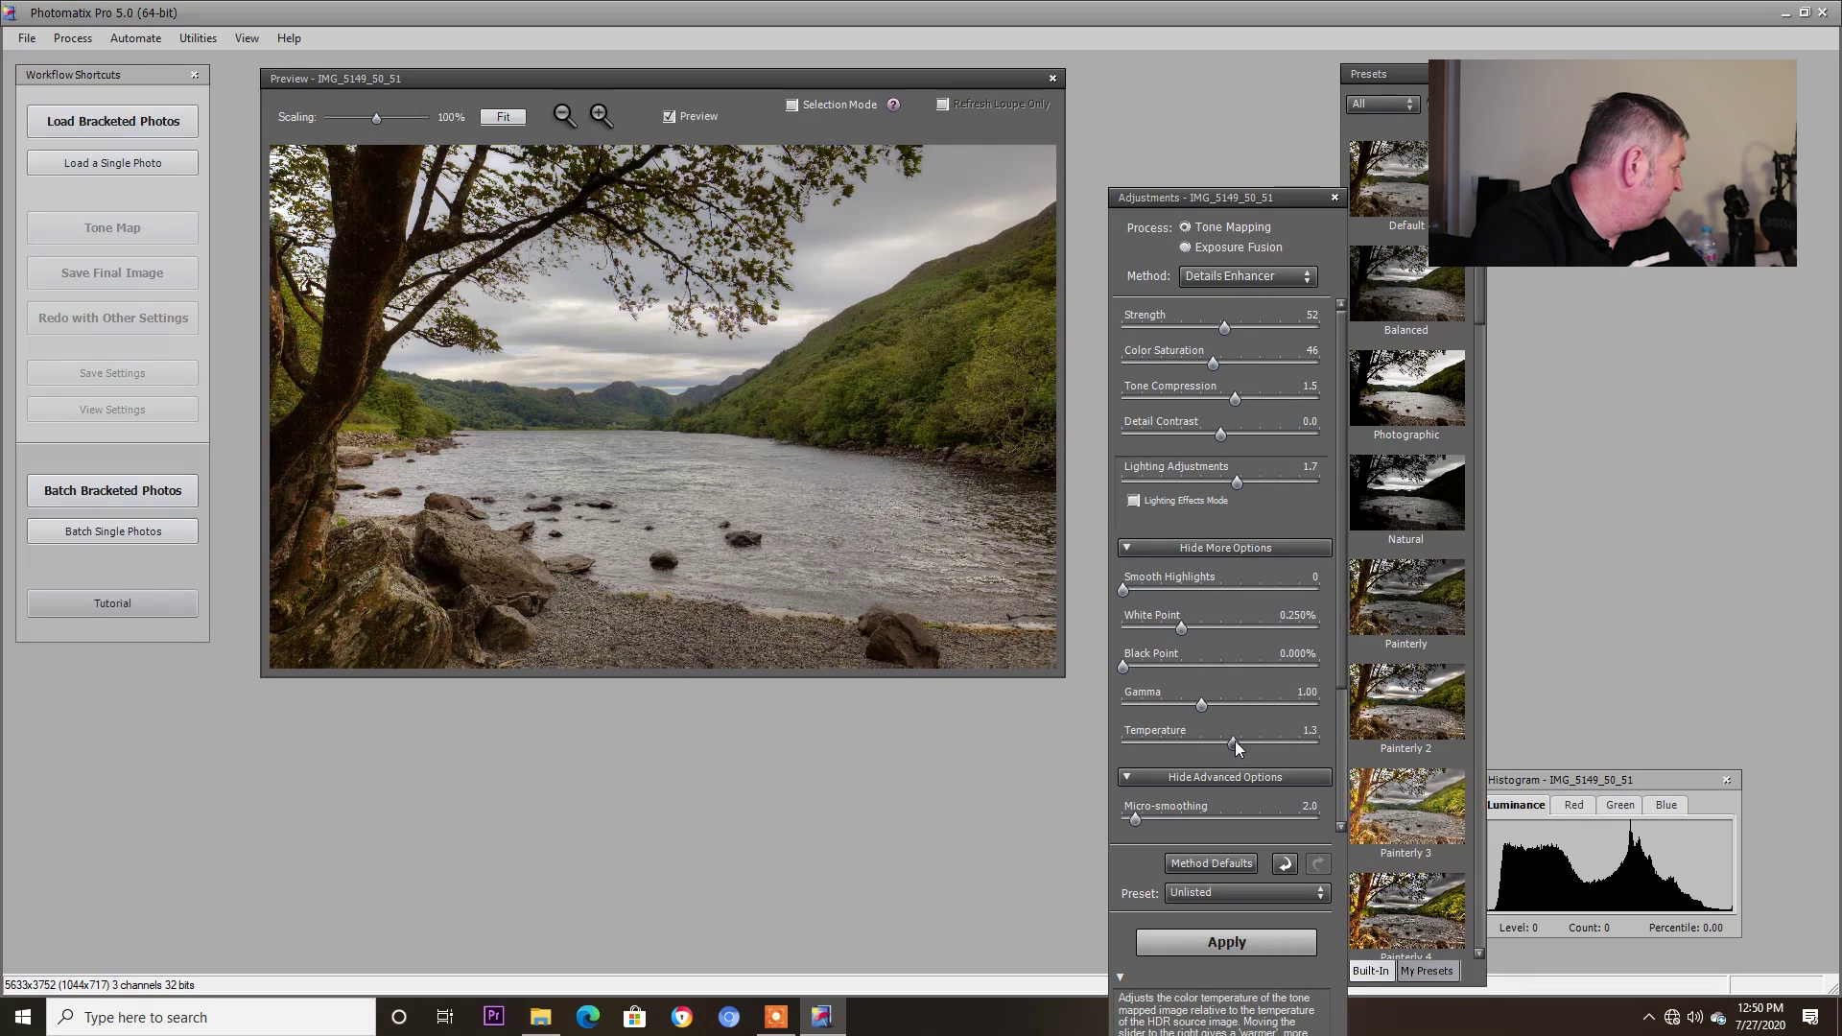
{"action": "left_click", "coordinate": [1240, 941]}
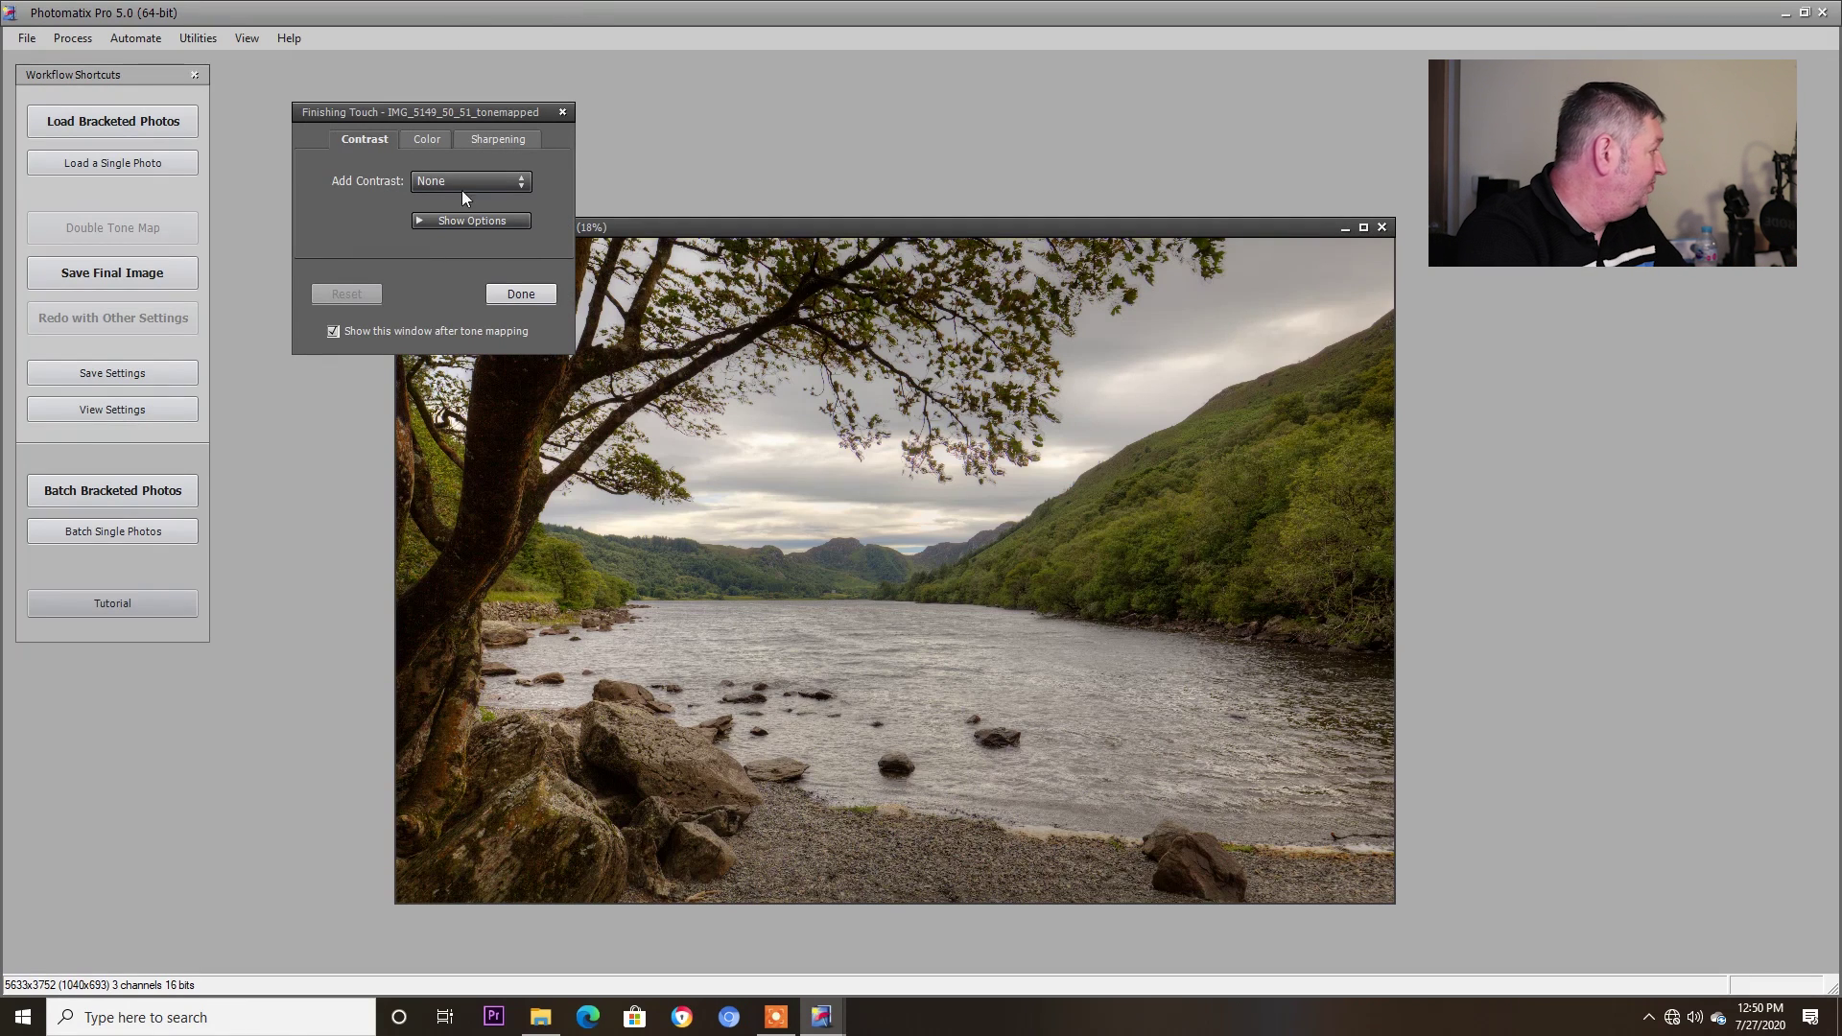
Skip finishing touches and save the tone-mapped image as a 16-bit TIFF in crafnant.
{"action": "left_click", "coordinate": [548, 295]}
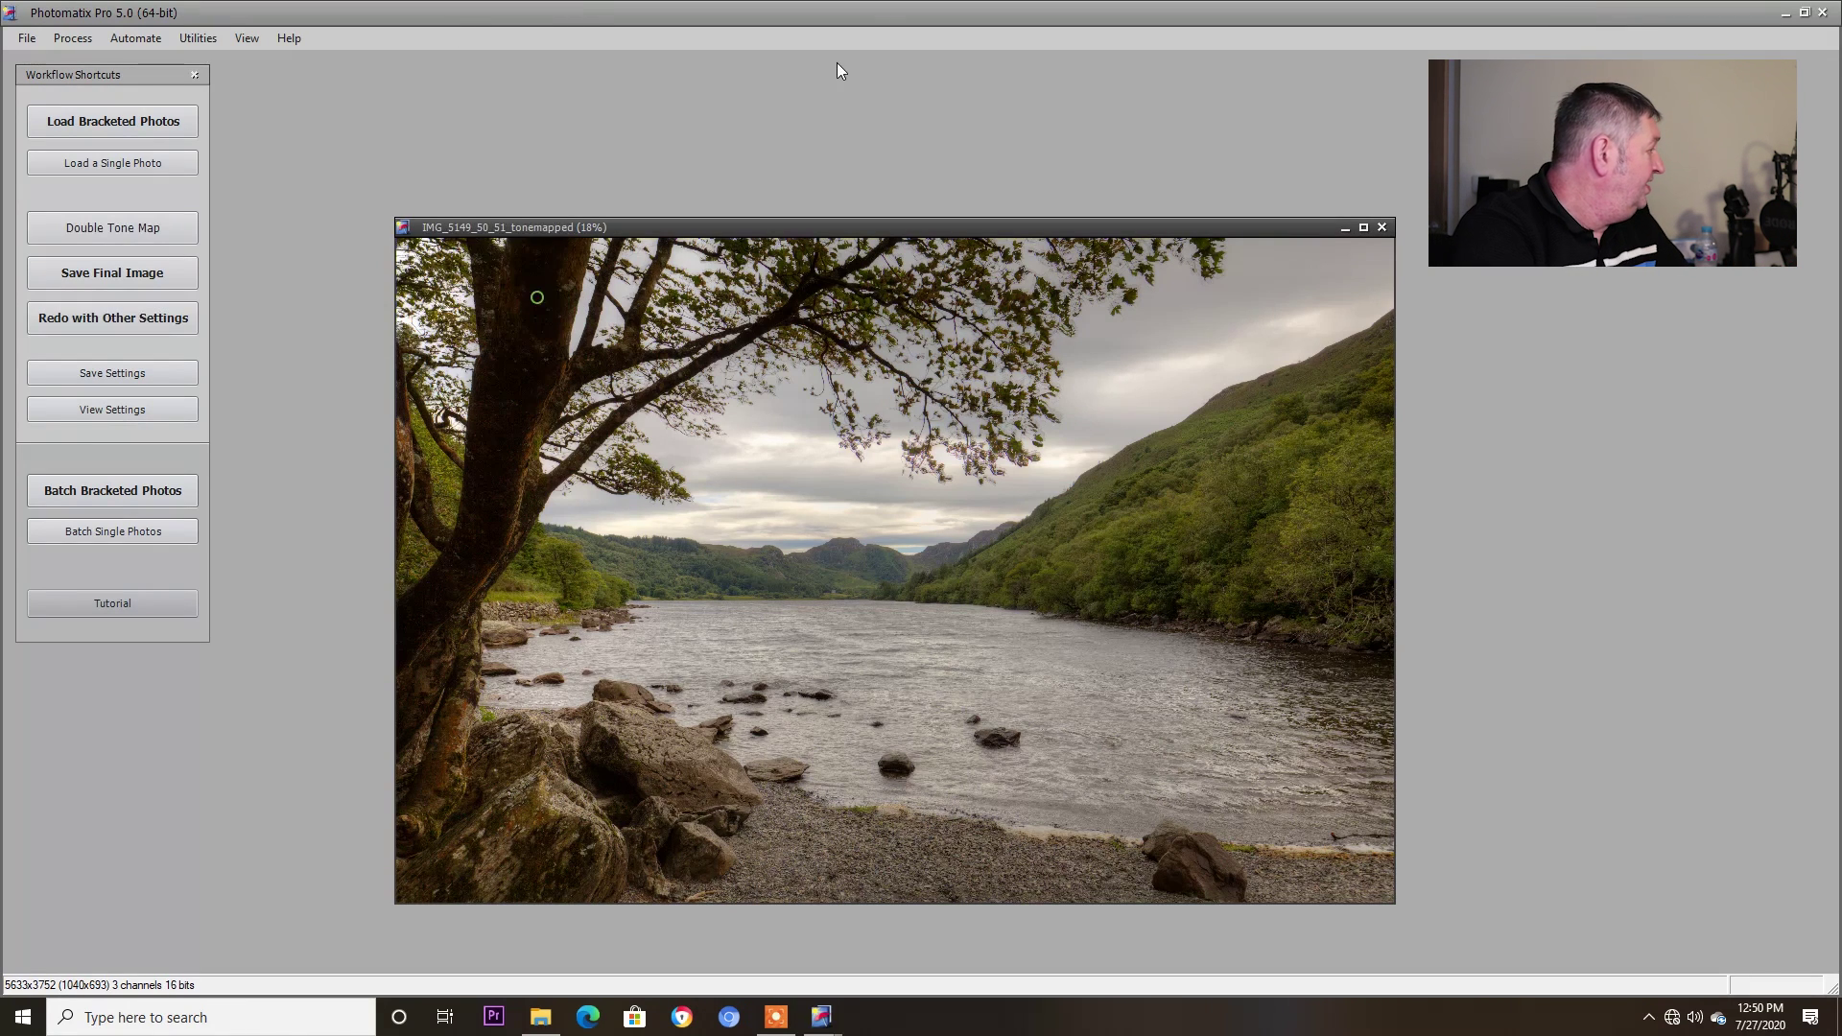
{"action": "left_click", "coordinate": [29, 38]}
{"action": "key", "text": "Escape"}
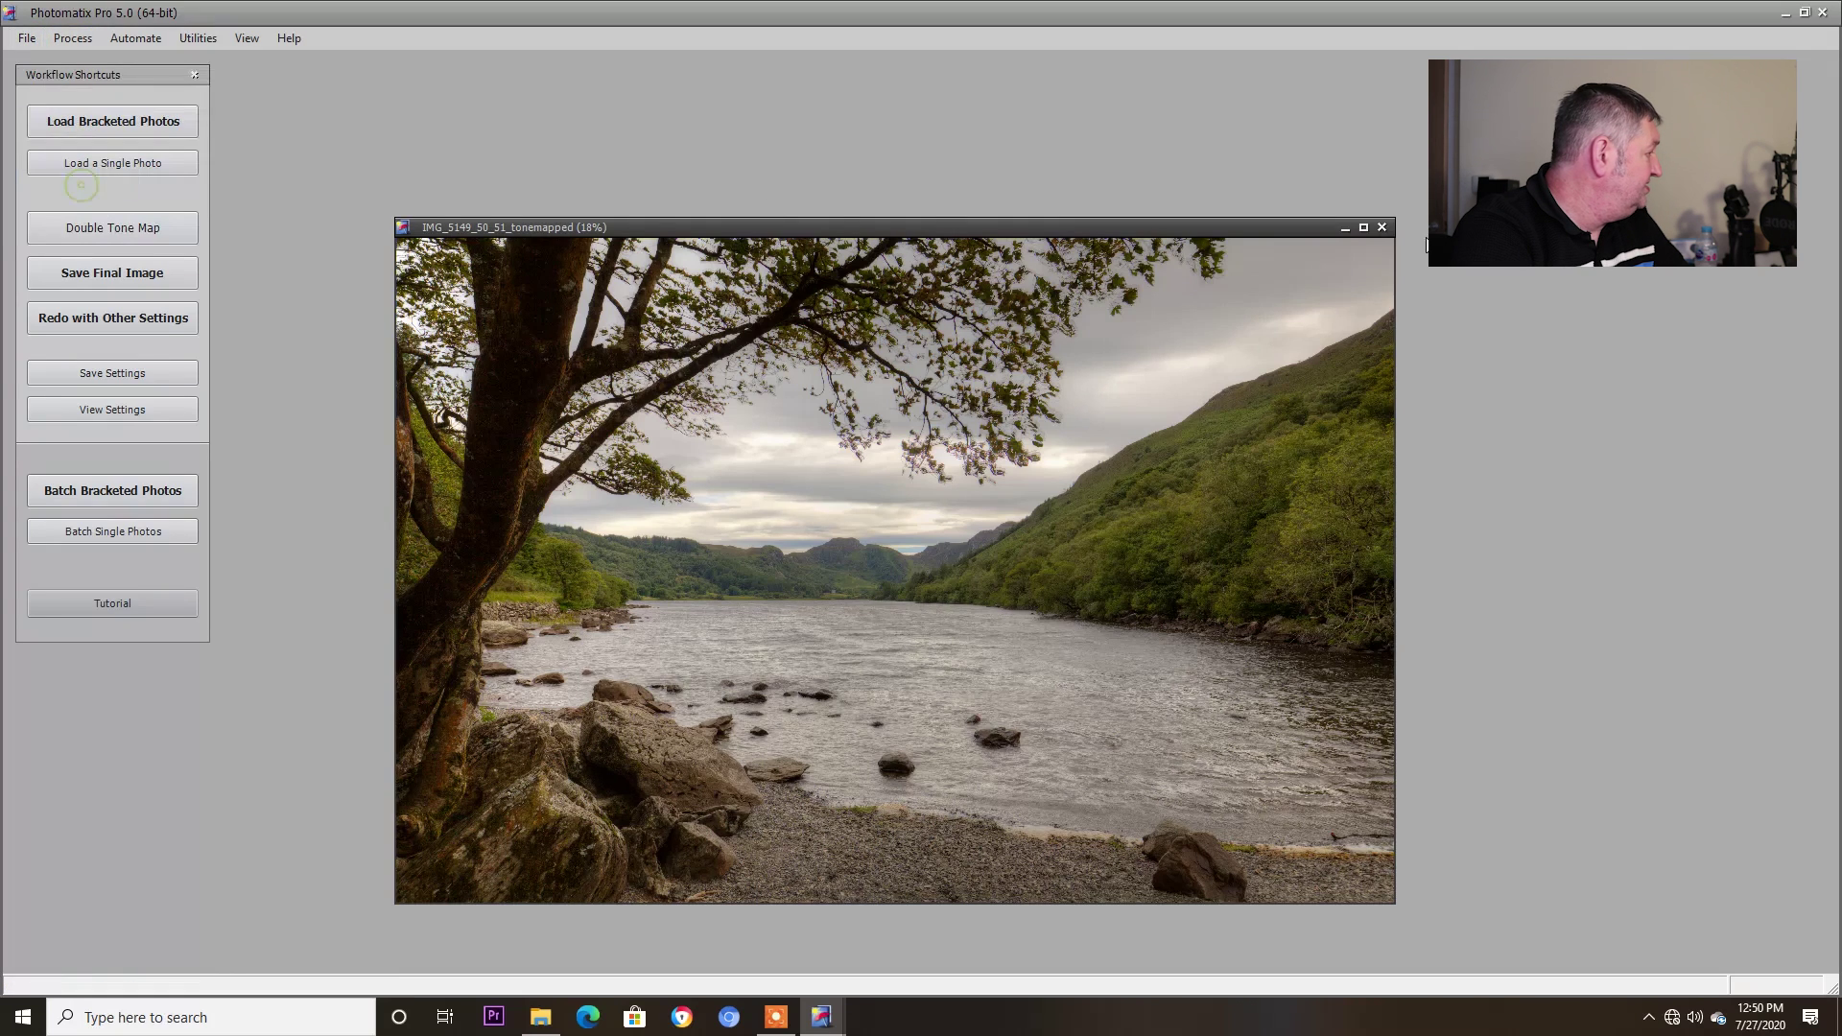
{"action": "key", "text": "ctrl+s"}
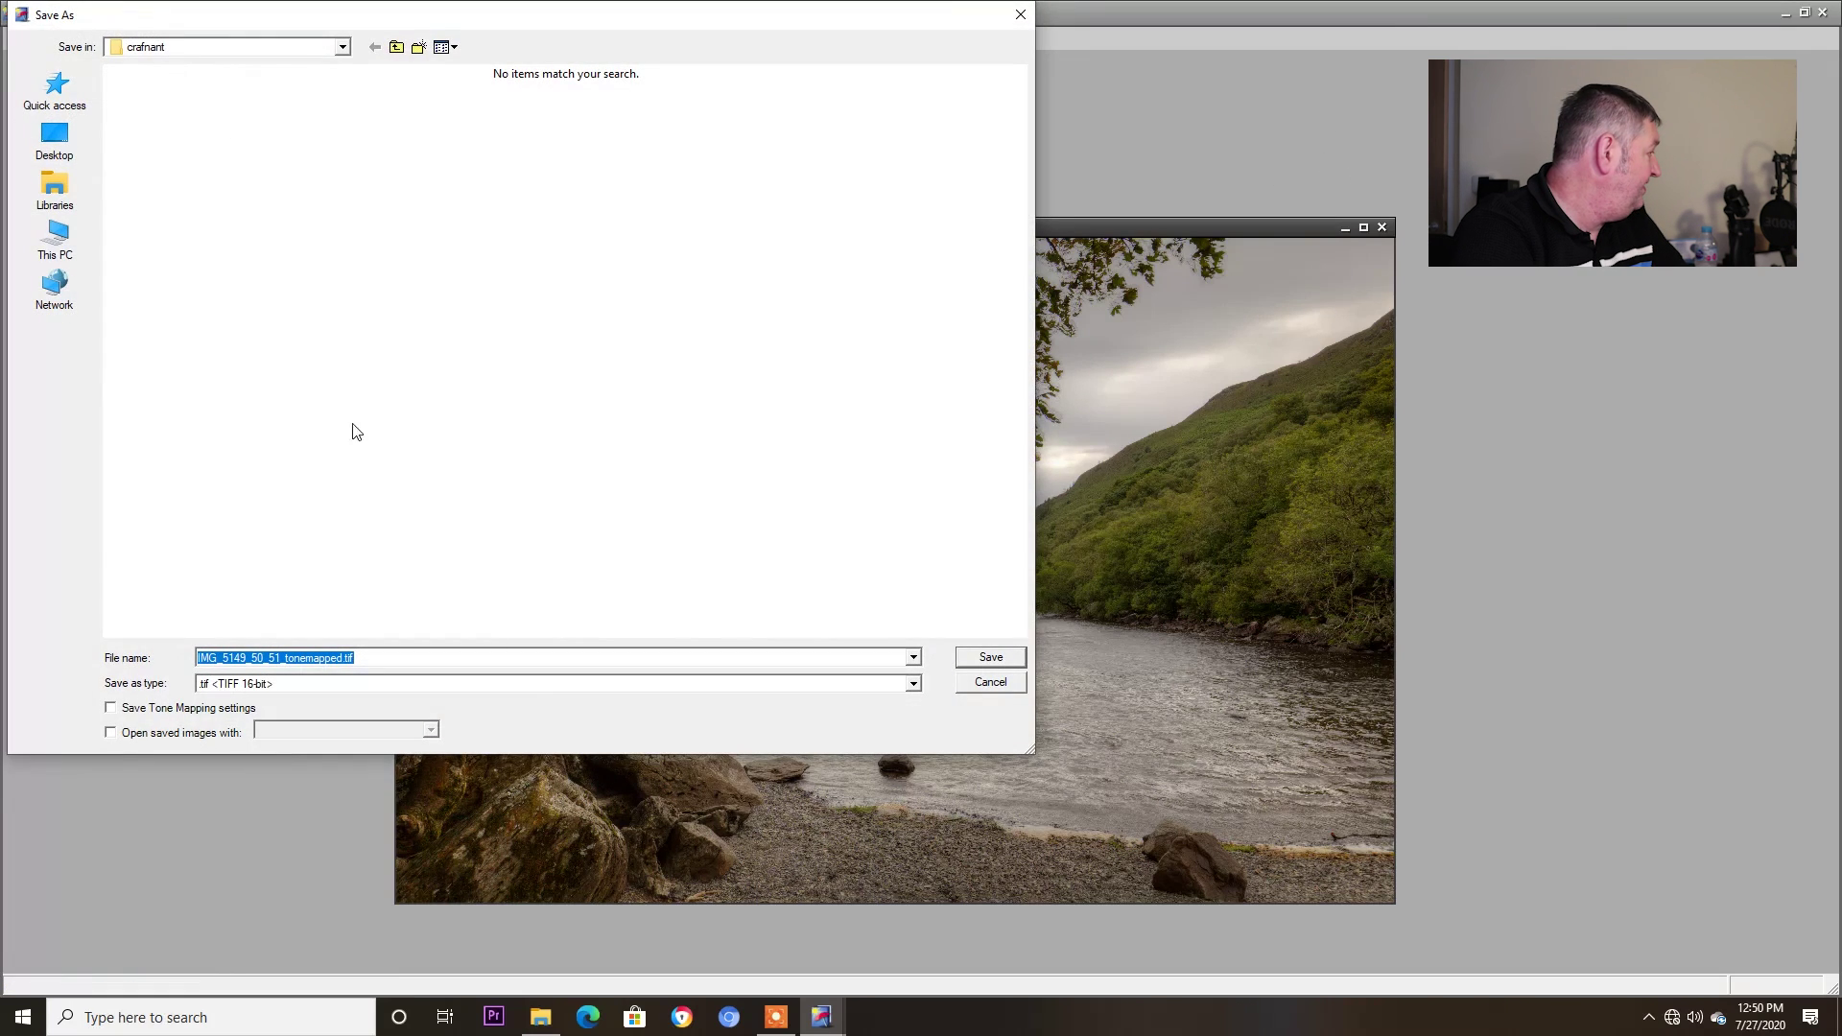
{"action": "left_click", "coordinate": [995, 662]}
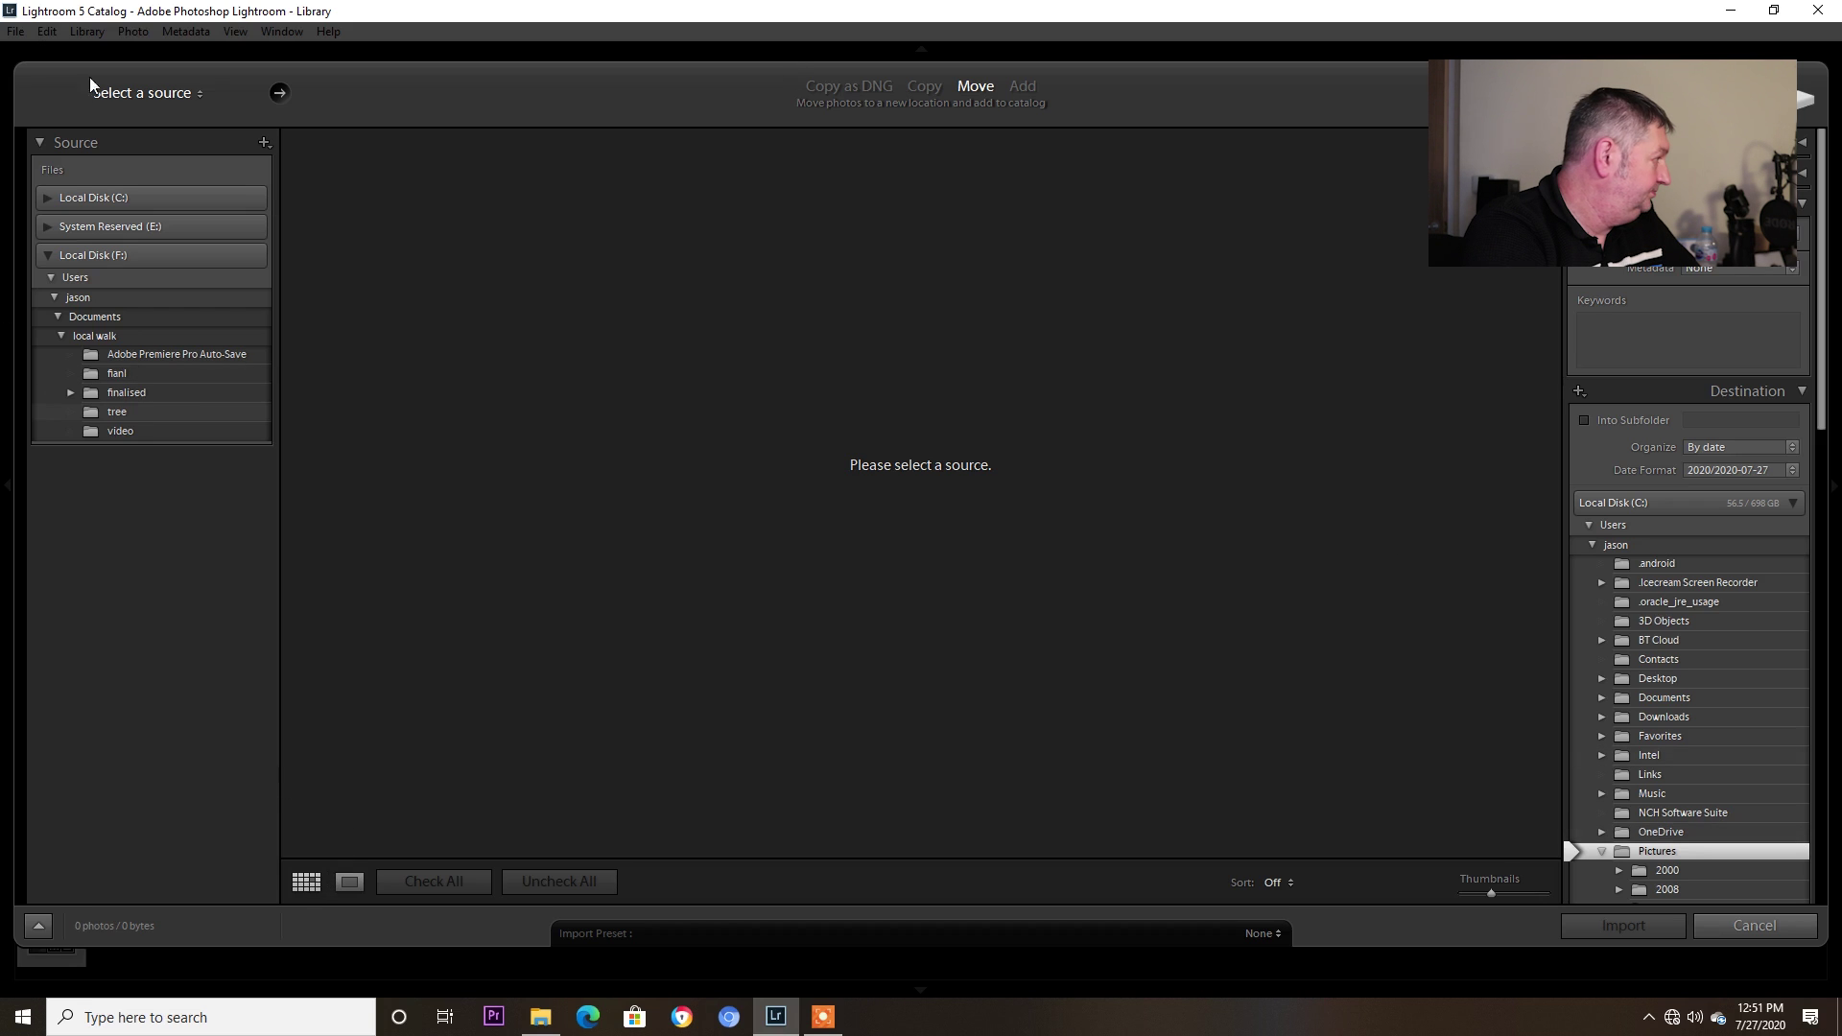
Cancel the running import and start a new import from the crafnant folder.
{"action": "left_click", "coordinate": [1738, 935]}
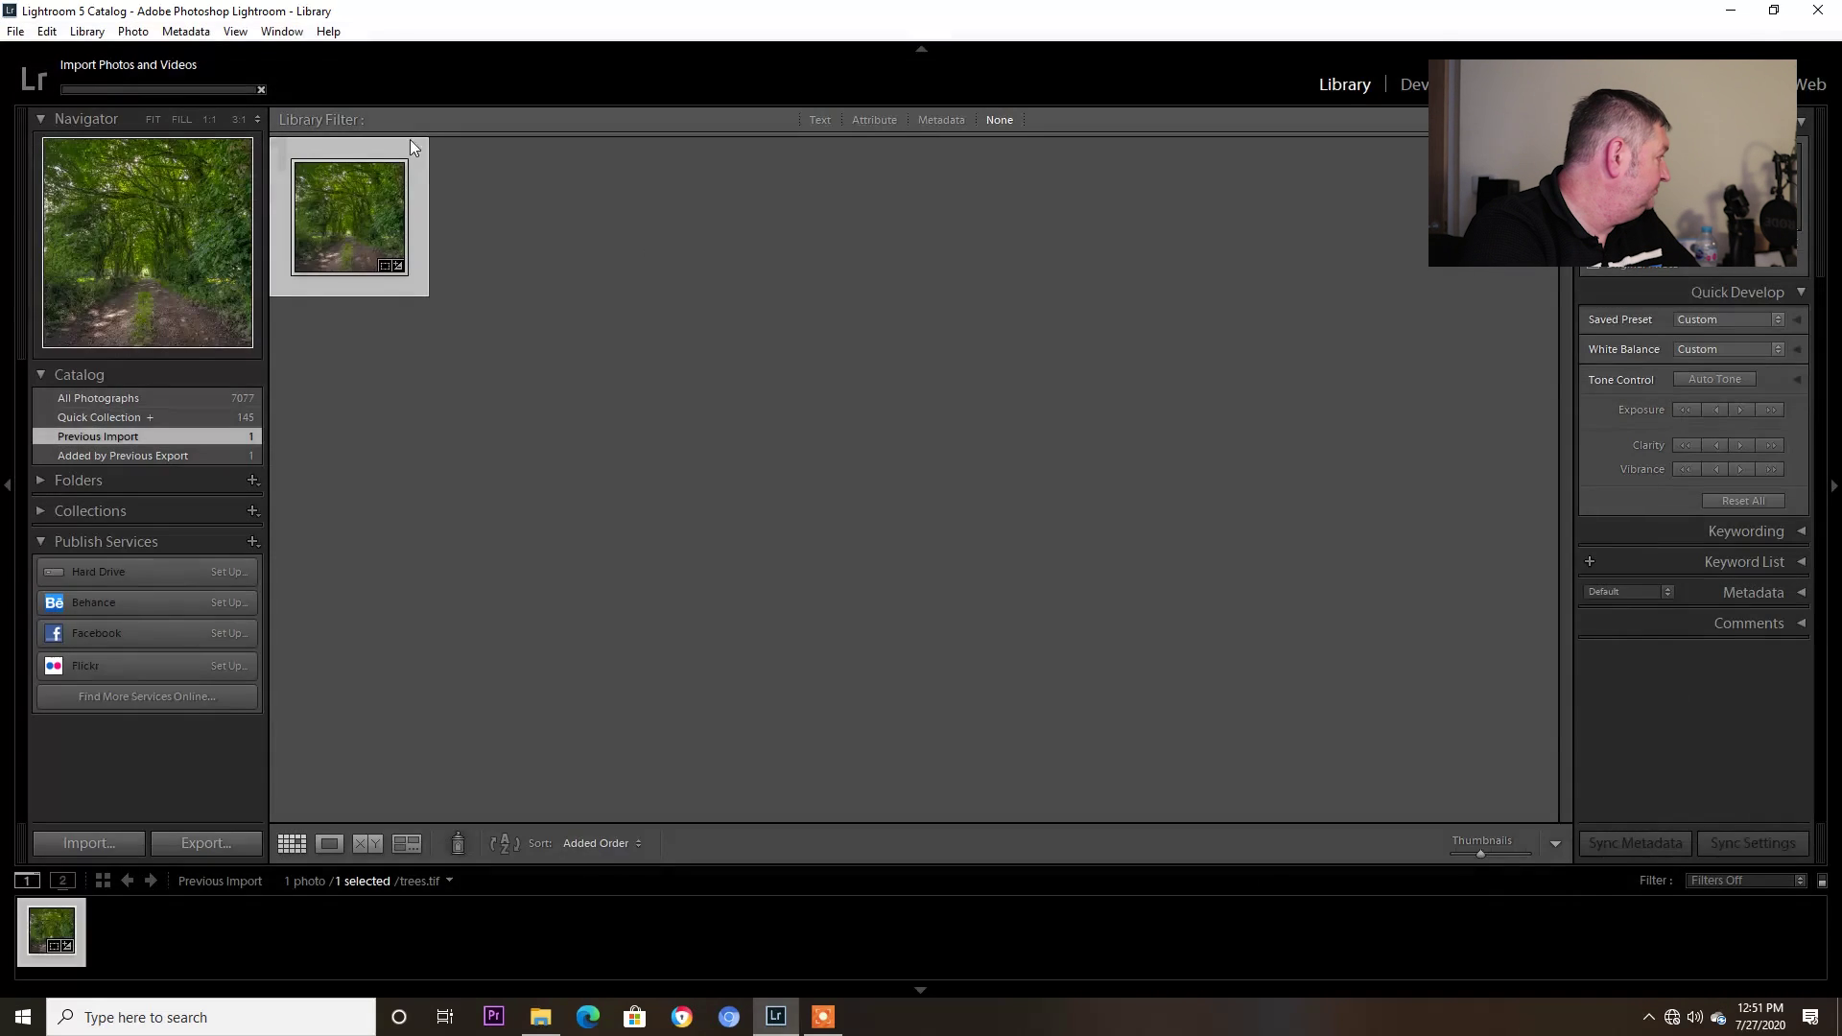
{"action": "left_click", "coordinate": [15, 31]}
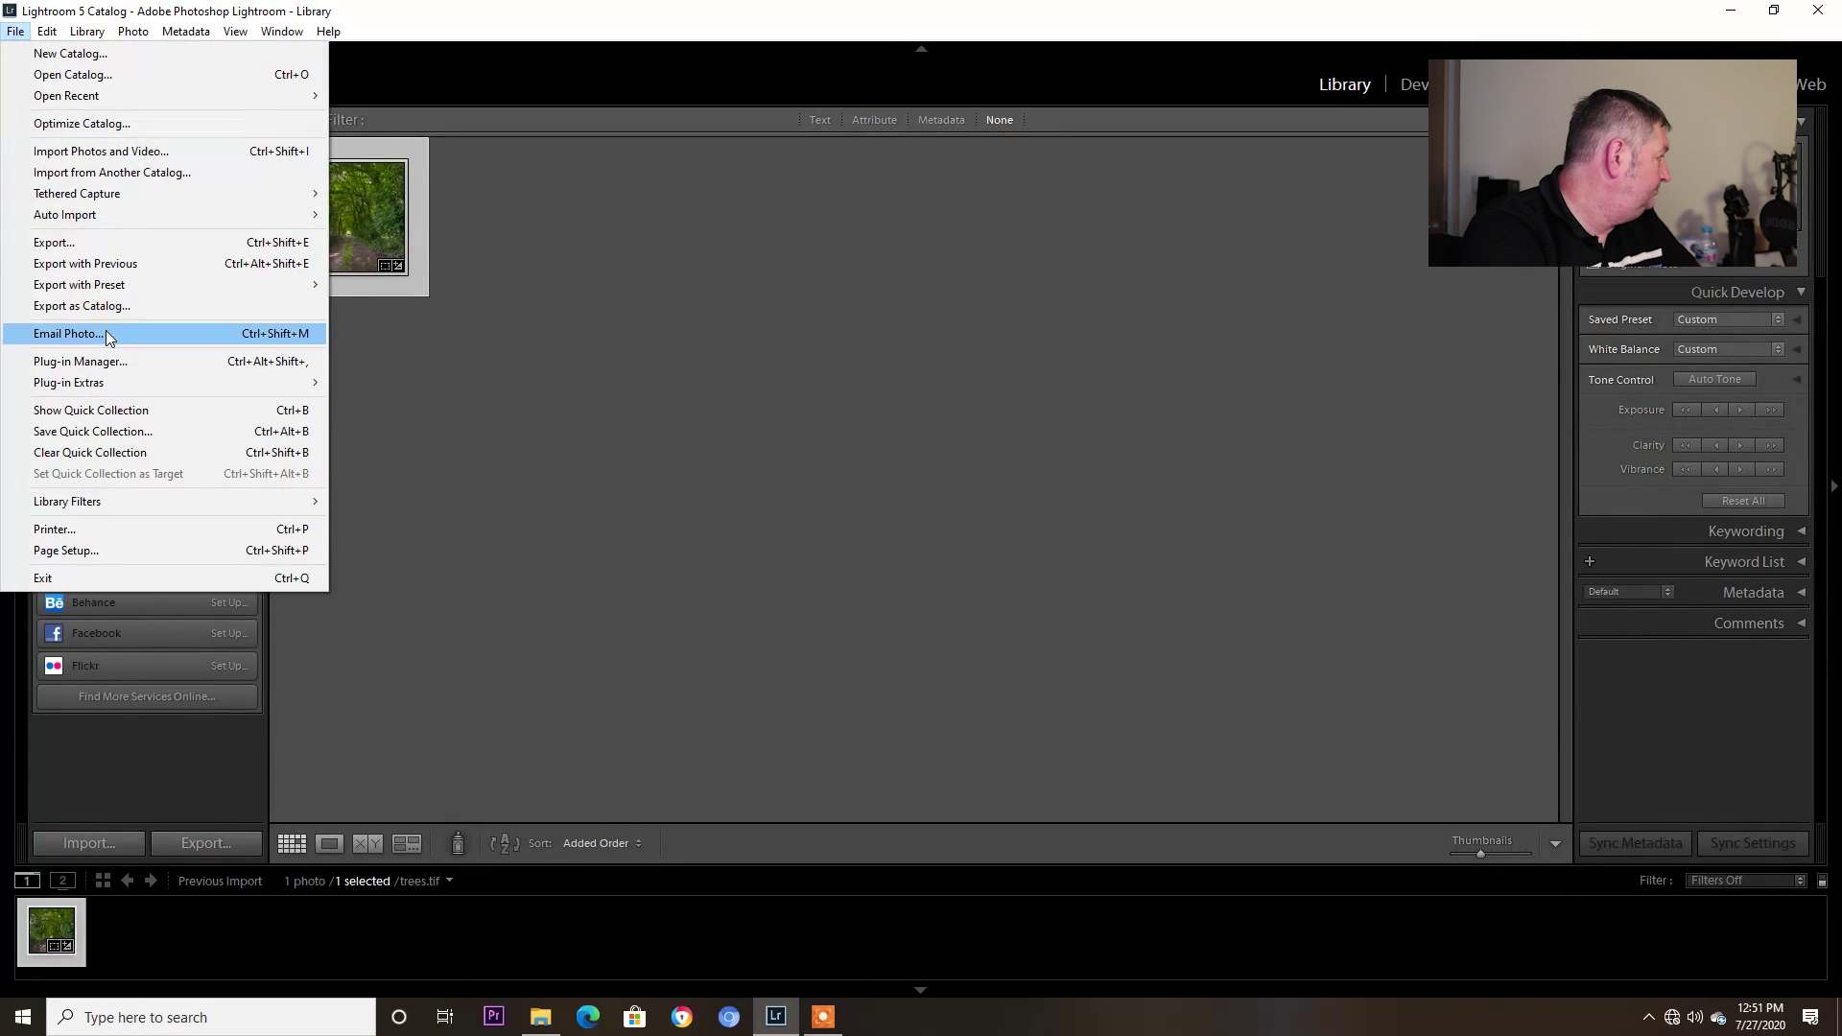
{"action": "left_click", "coordinate": [438, 28]}
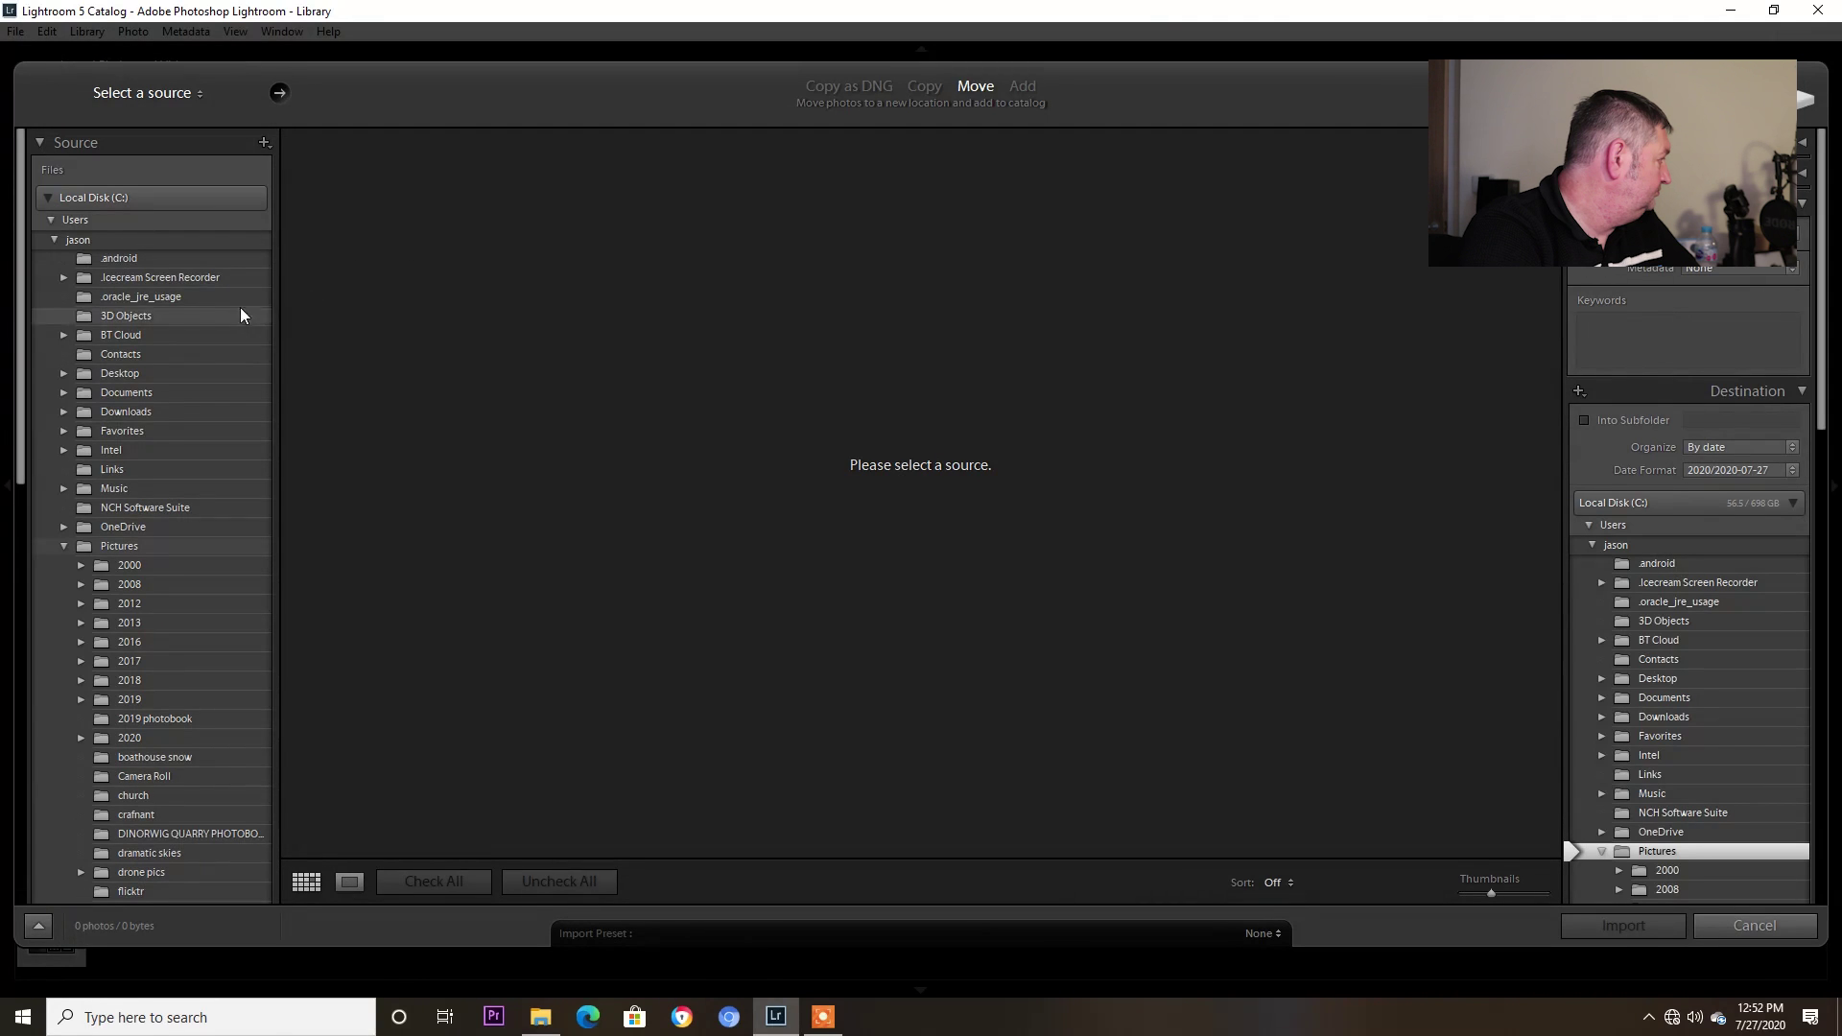
{"action": "left_click", "coordinate": [54, 241]}
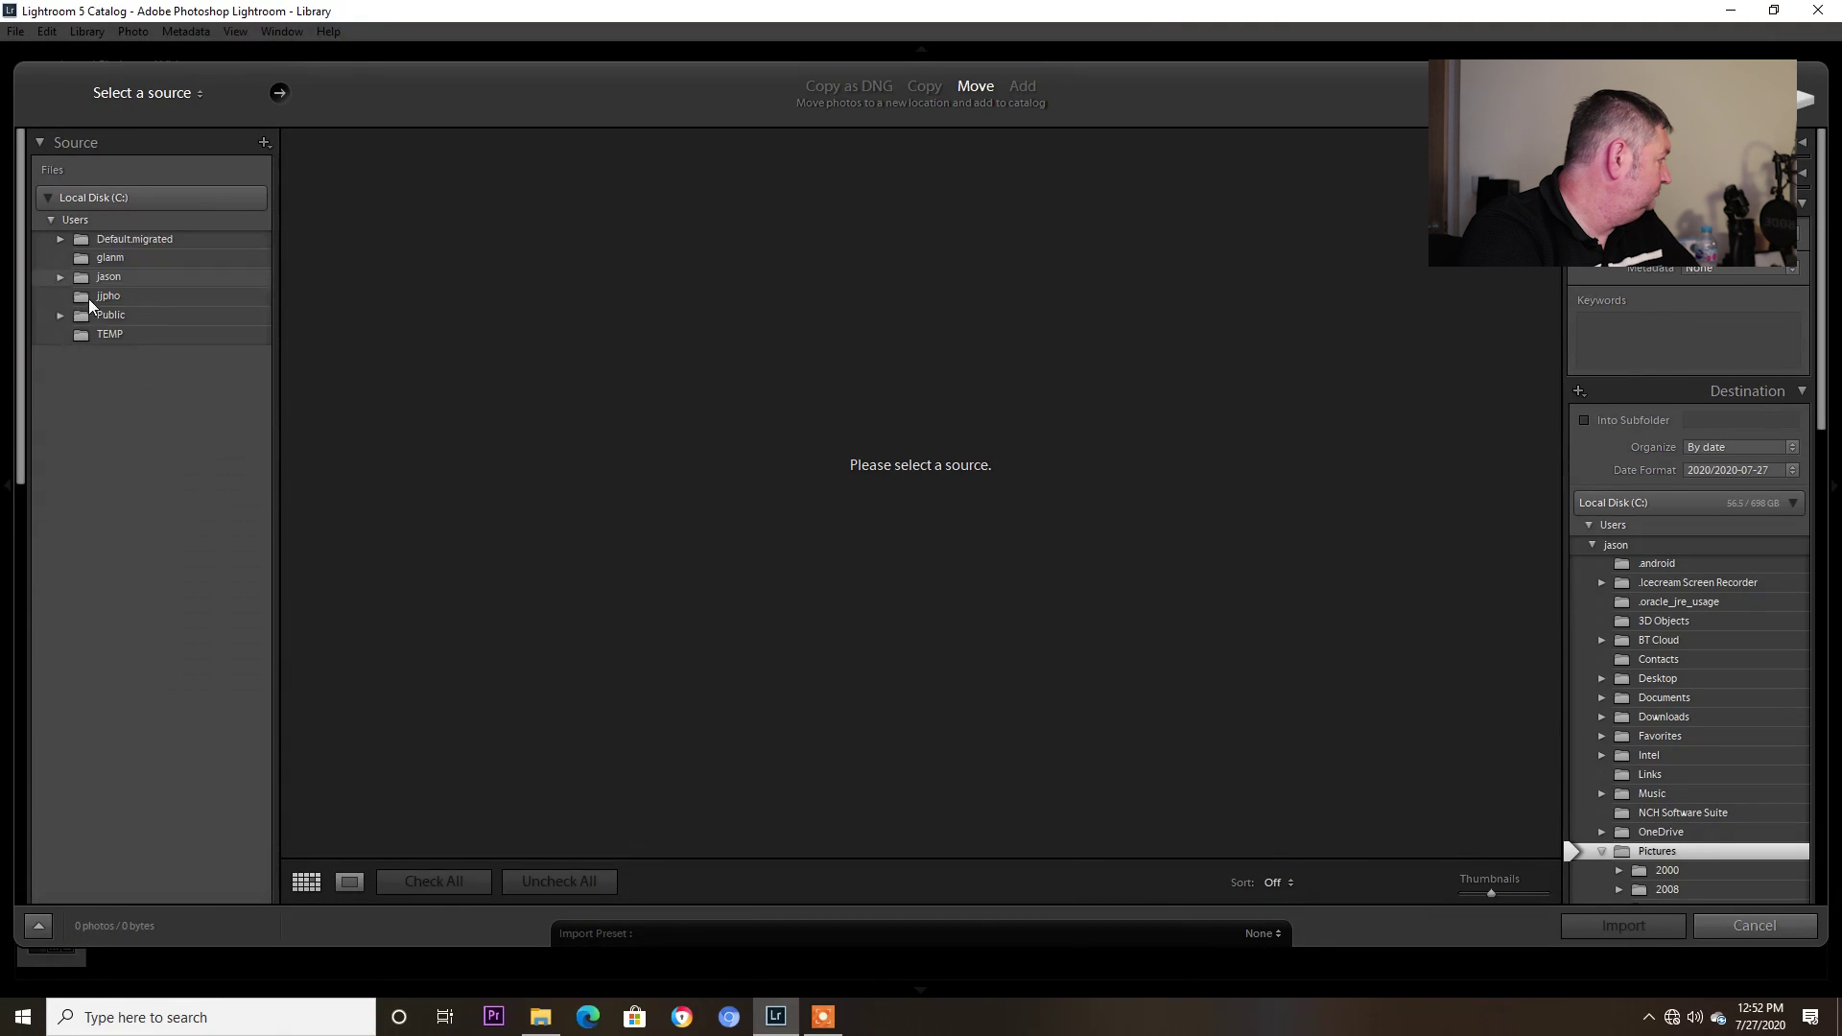
{"action": "left_click", "coordinate": [63, 278]}
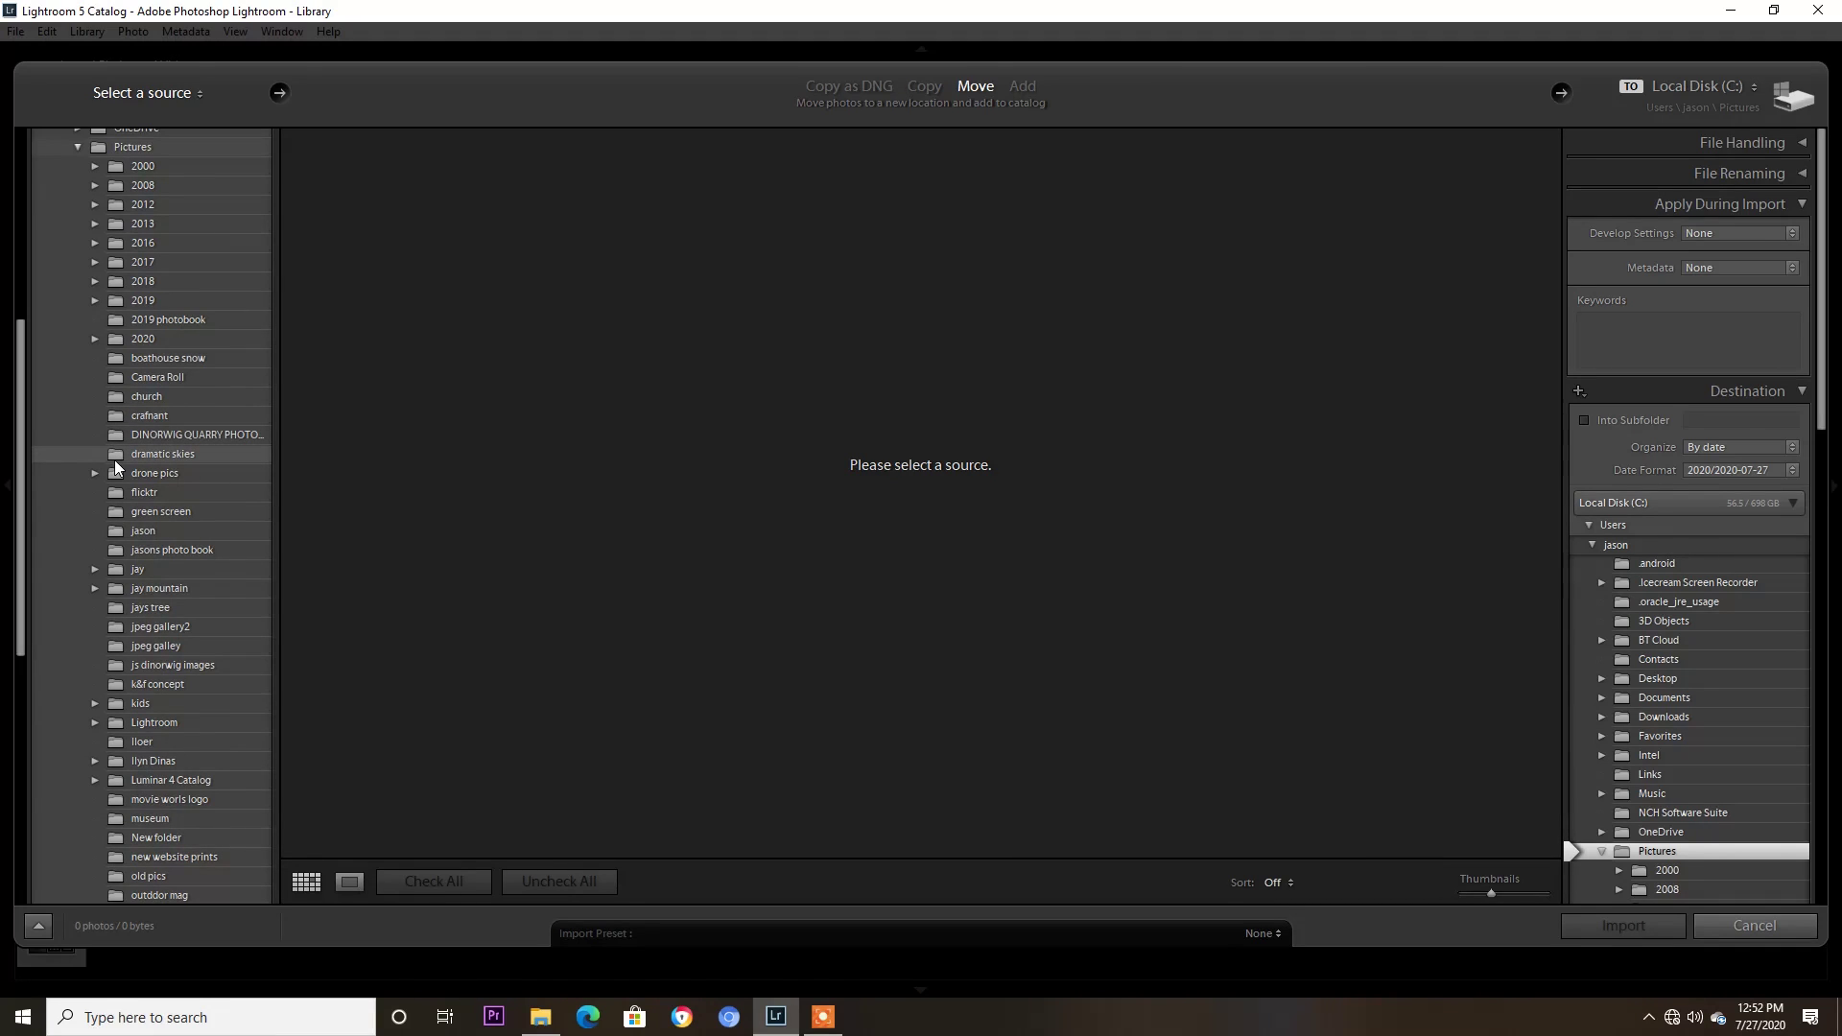
{"action": "left_click", "coordinate": [123, 414]}
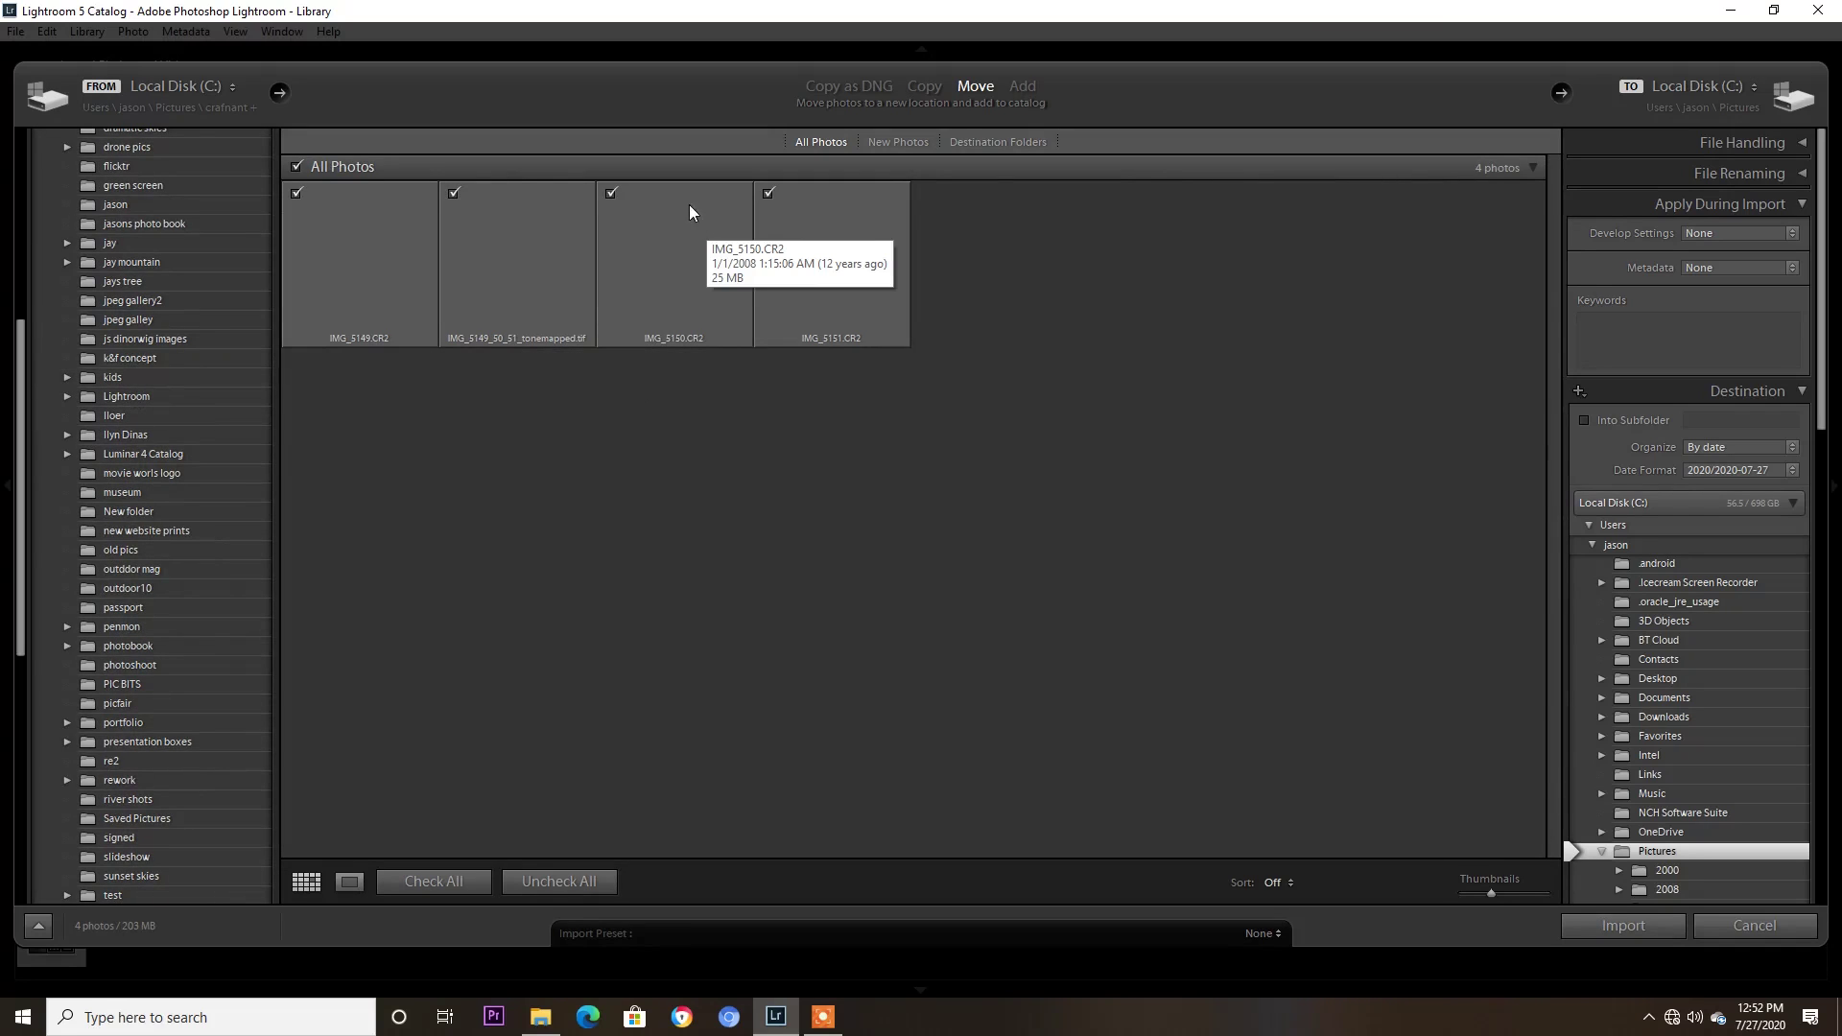
Untick IMG_5150, IMG_5151 and IMG_5149 CR2s so only the TIFF imports.
{"action": "left_click", "coordinate": [611, 193]}
{"action": "left_click", "coordinate": [768, 193]}
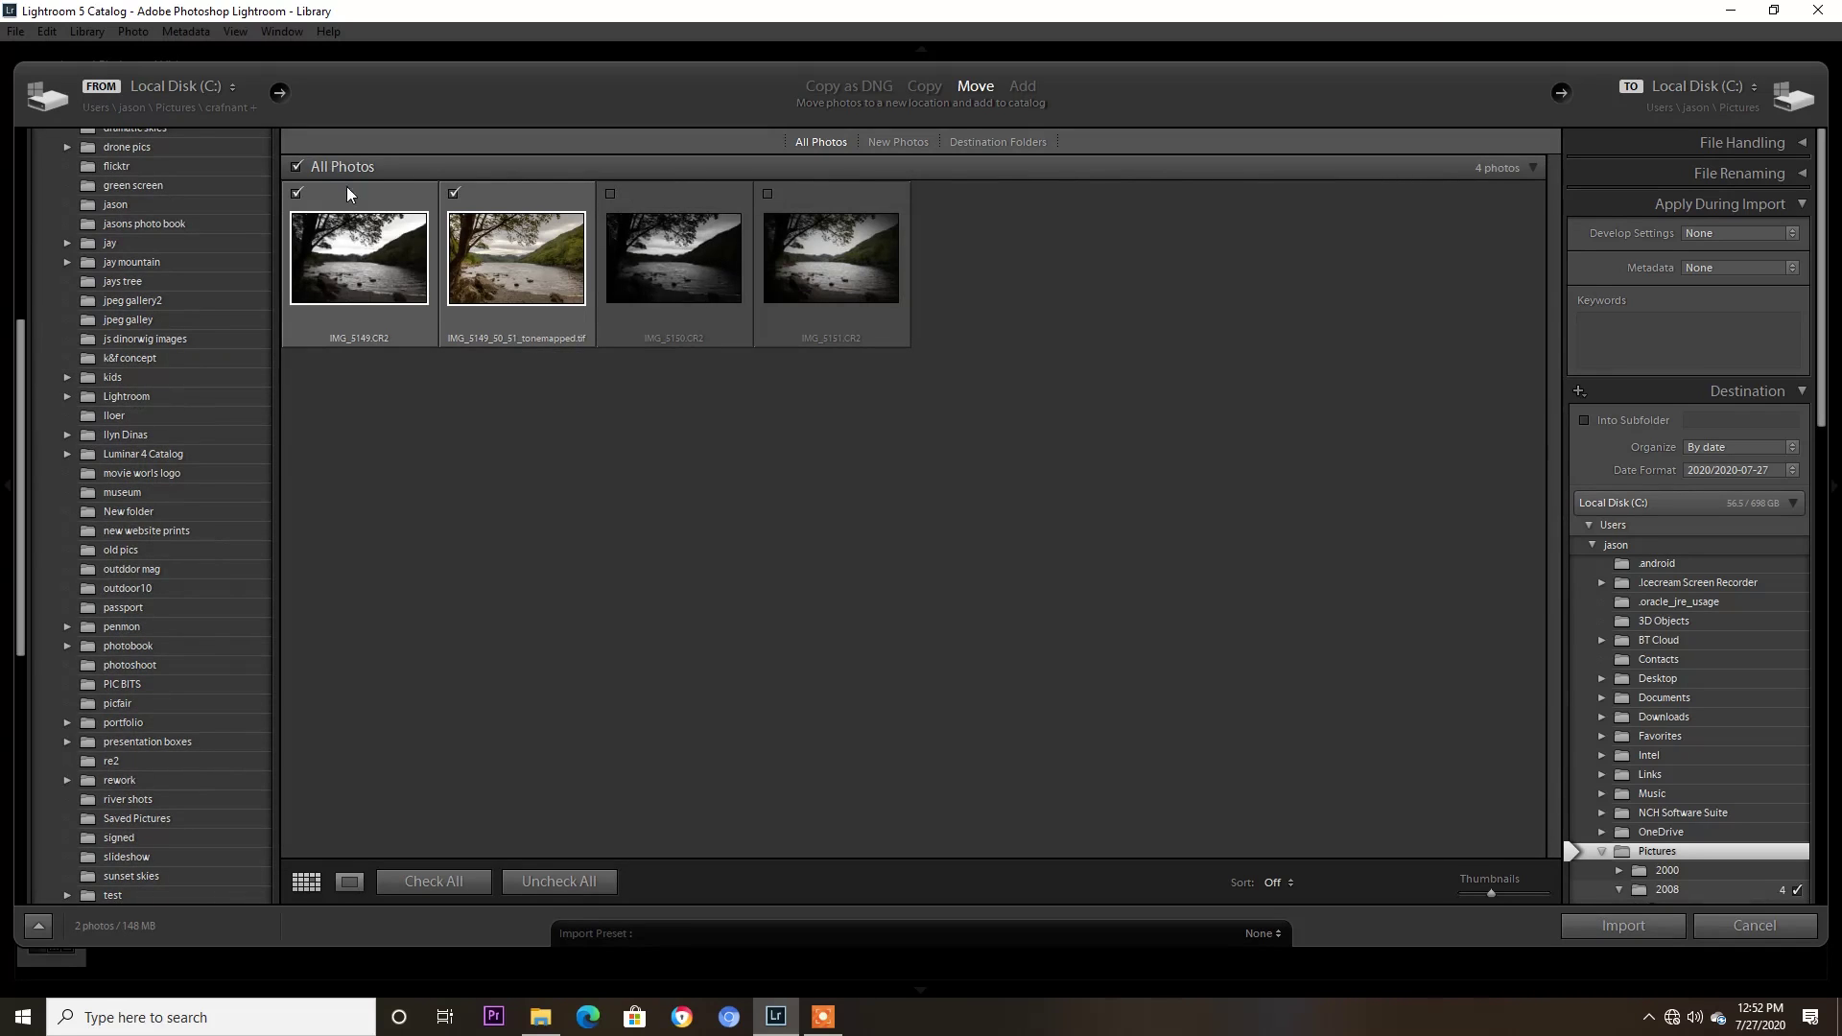
{"action": "left_click", "coordinate": [296, 193]}
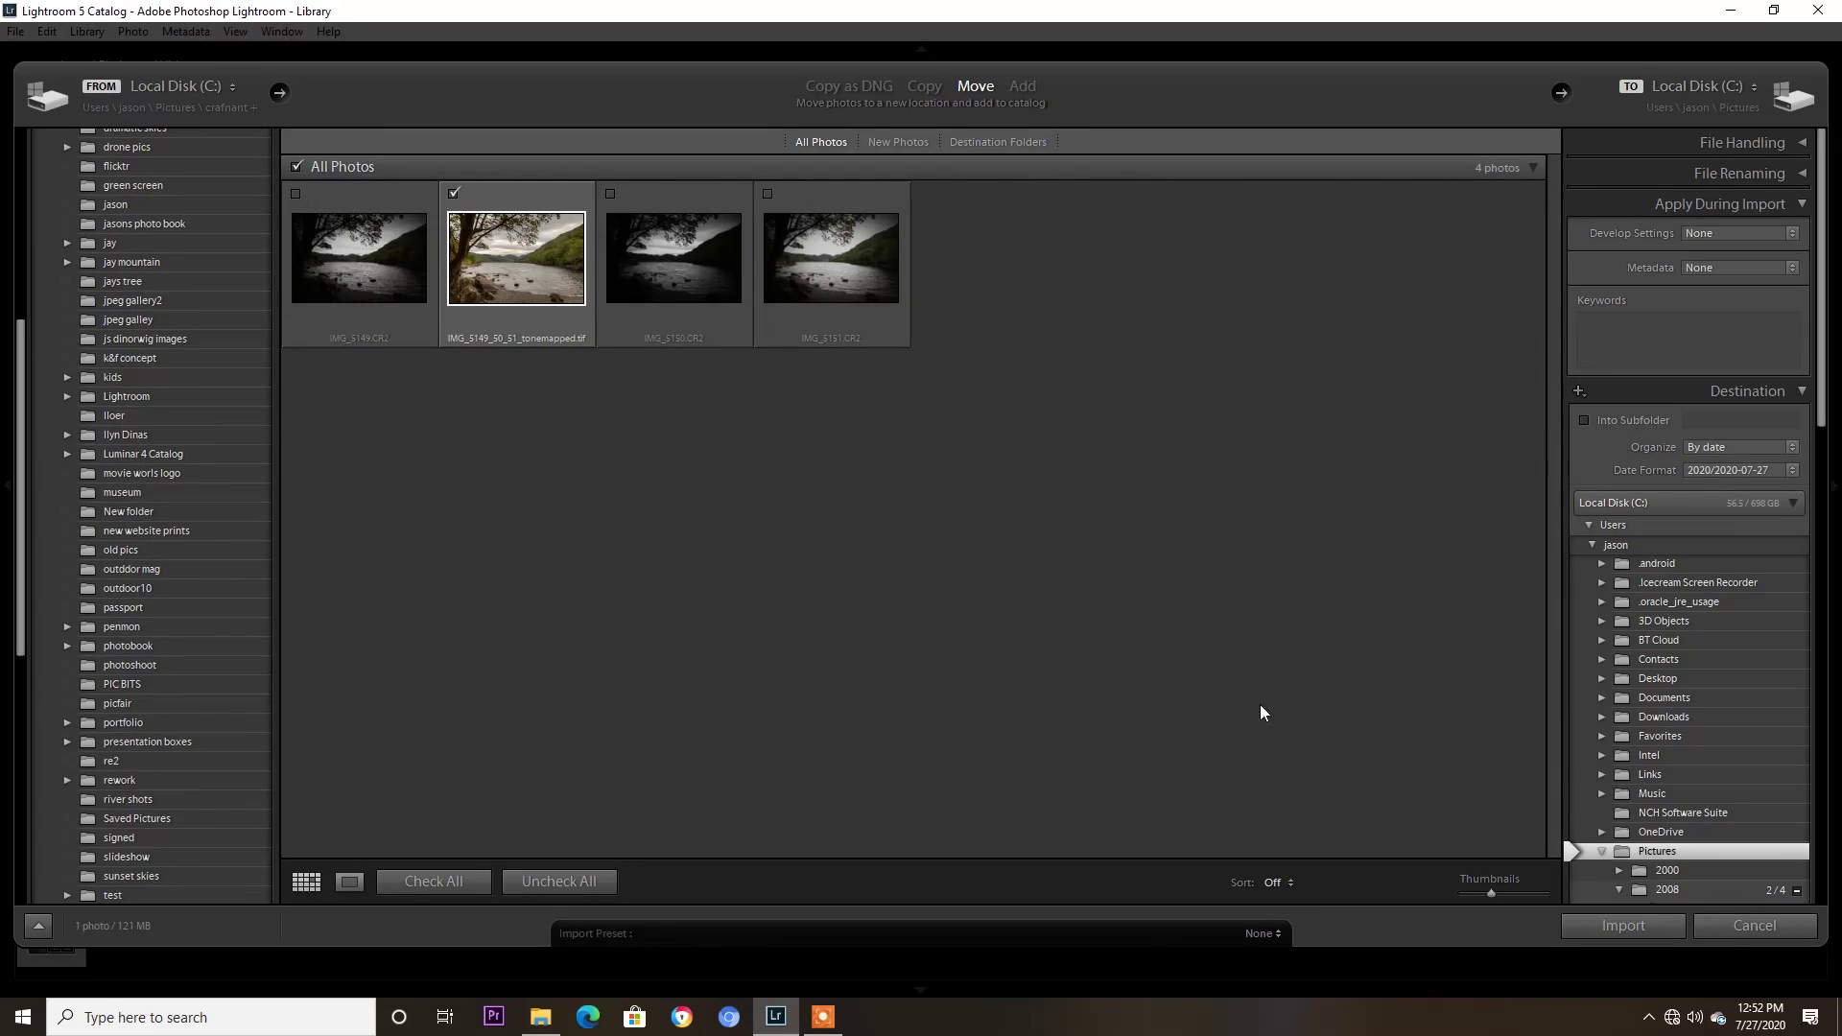
Import the tone-mapped TIFF, open it in Develop and check its straightening angle (-0.65).
{"action": "left_click", "coordinate": [1612, 925]}
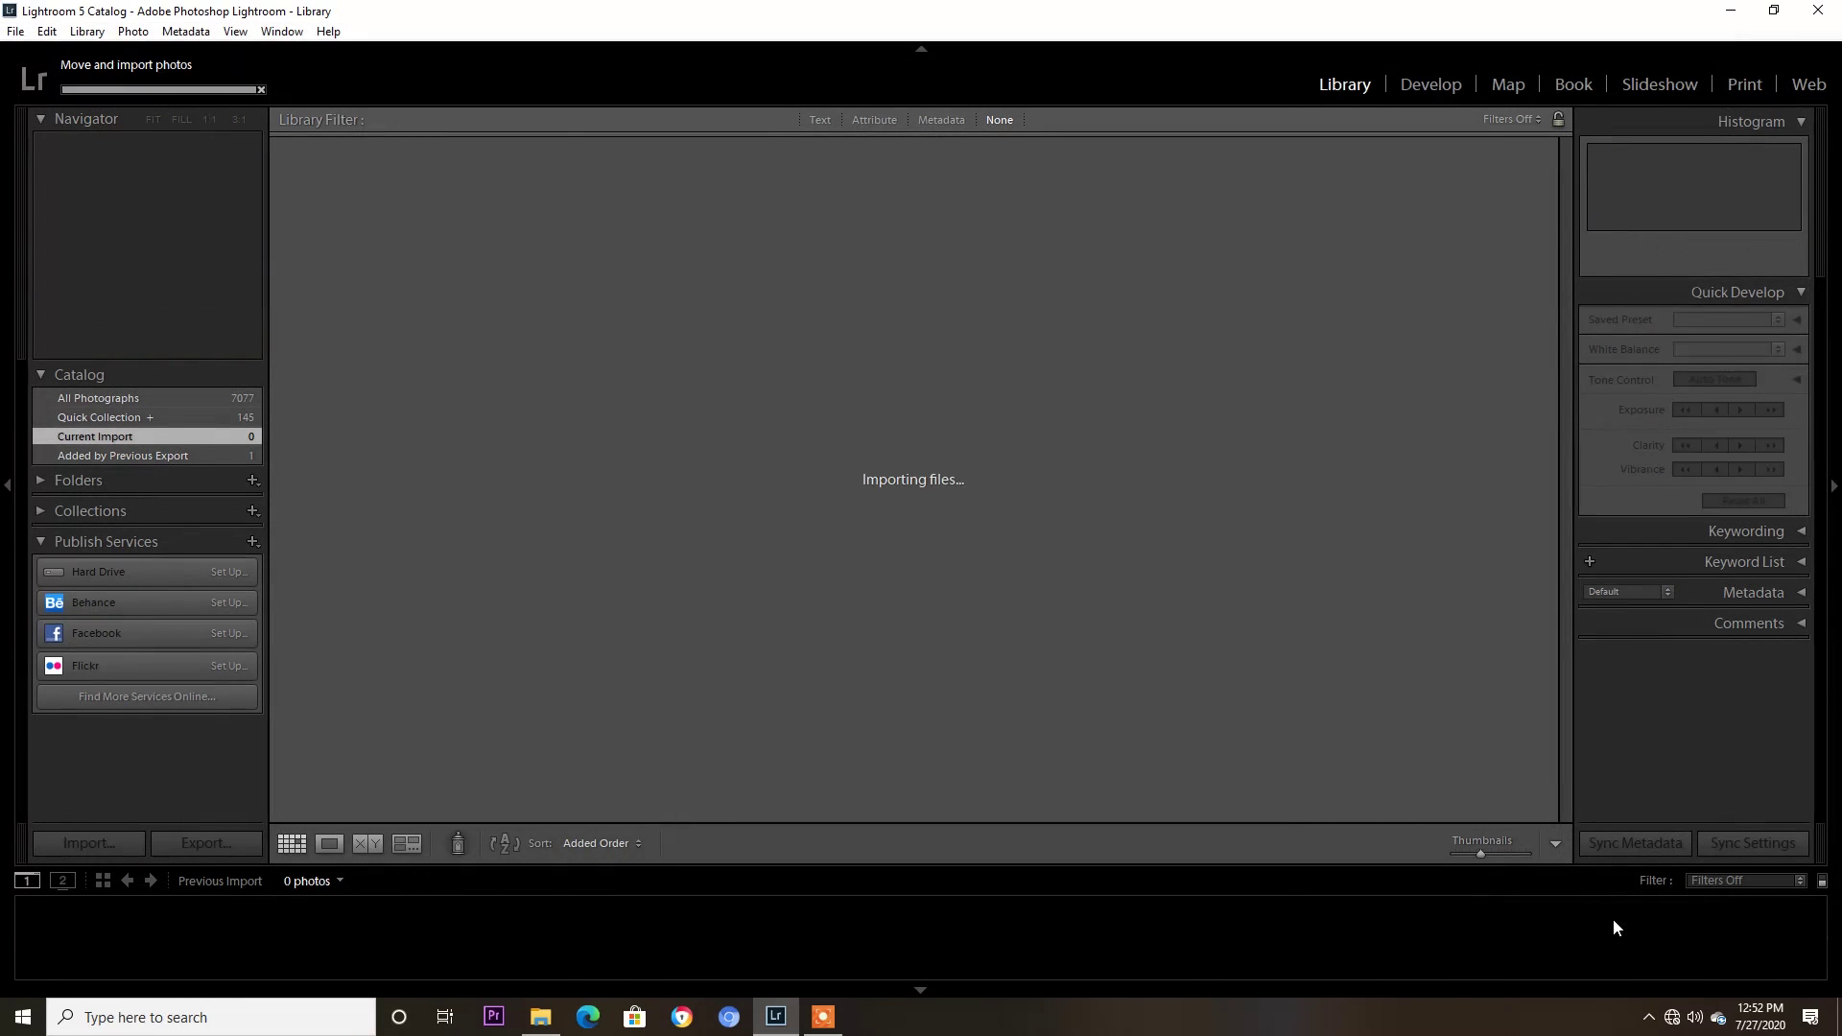
{"action": "left_click", "coordinate": [1443, 84]}
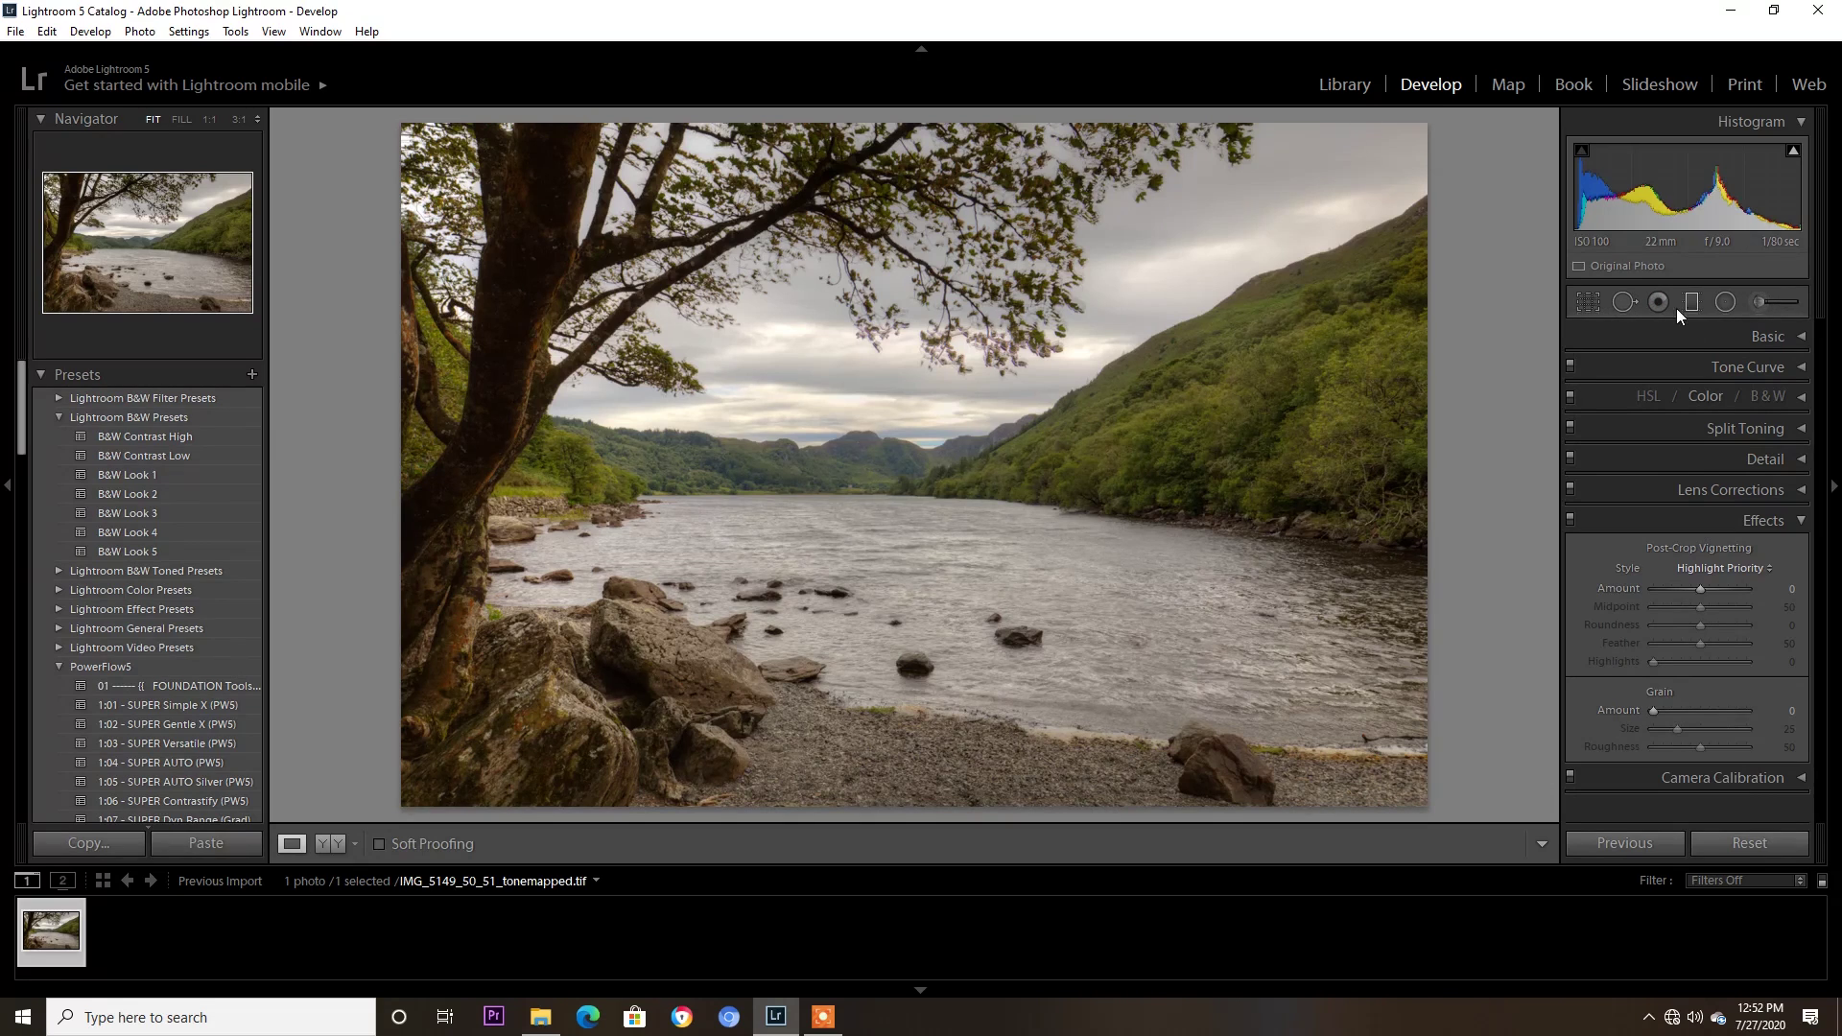
{"action": "left_click", "coordinate": [1589, 301]}
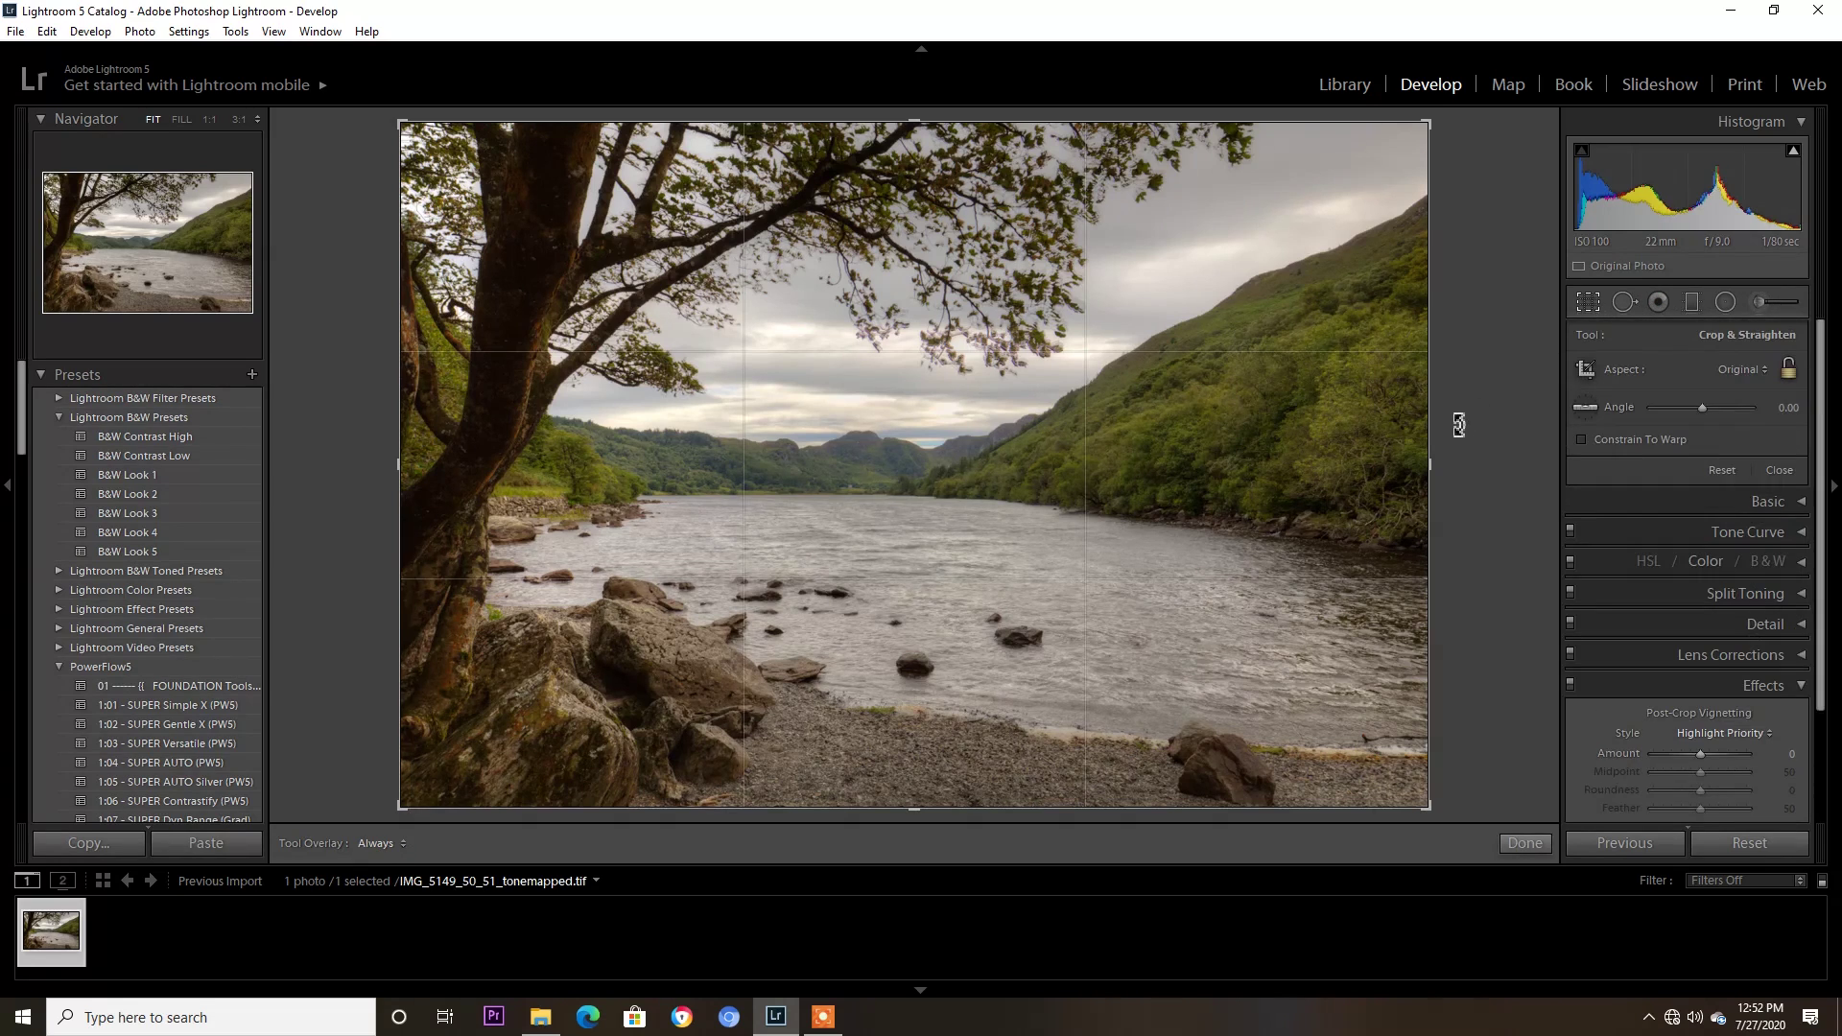
{"action": "left_click_drag", "start_coordinate": [1458, 424], "coordinate": [1458, 418]}
{"action": "left_click", "coordinate": [1525, 843]}
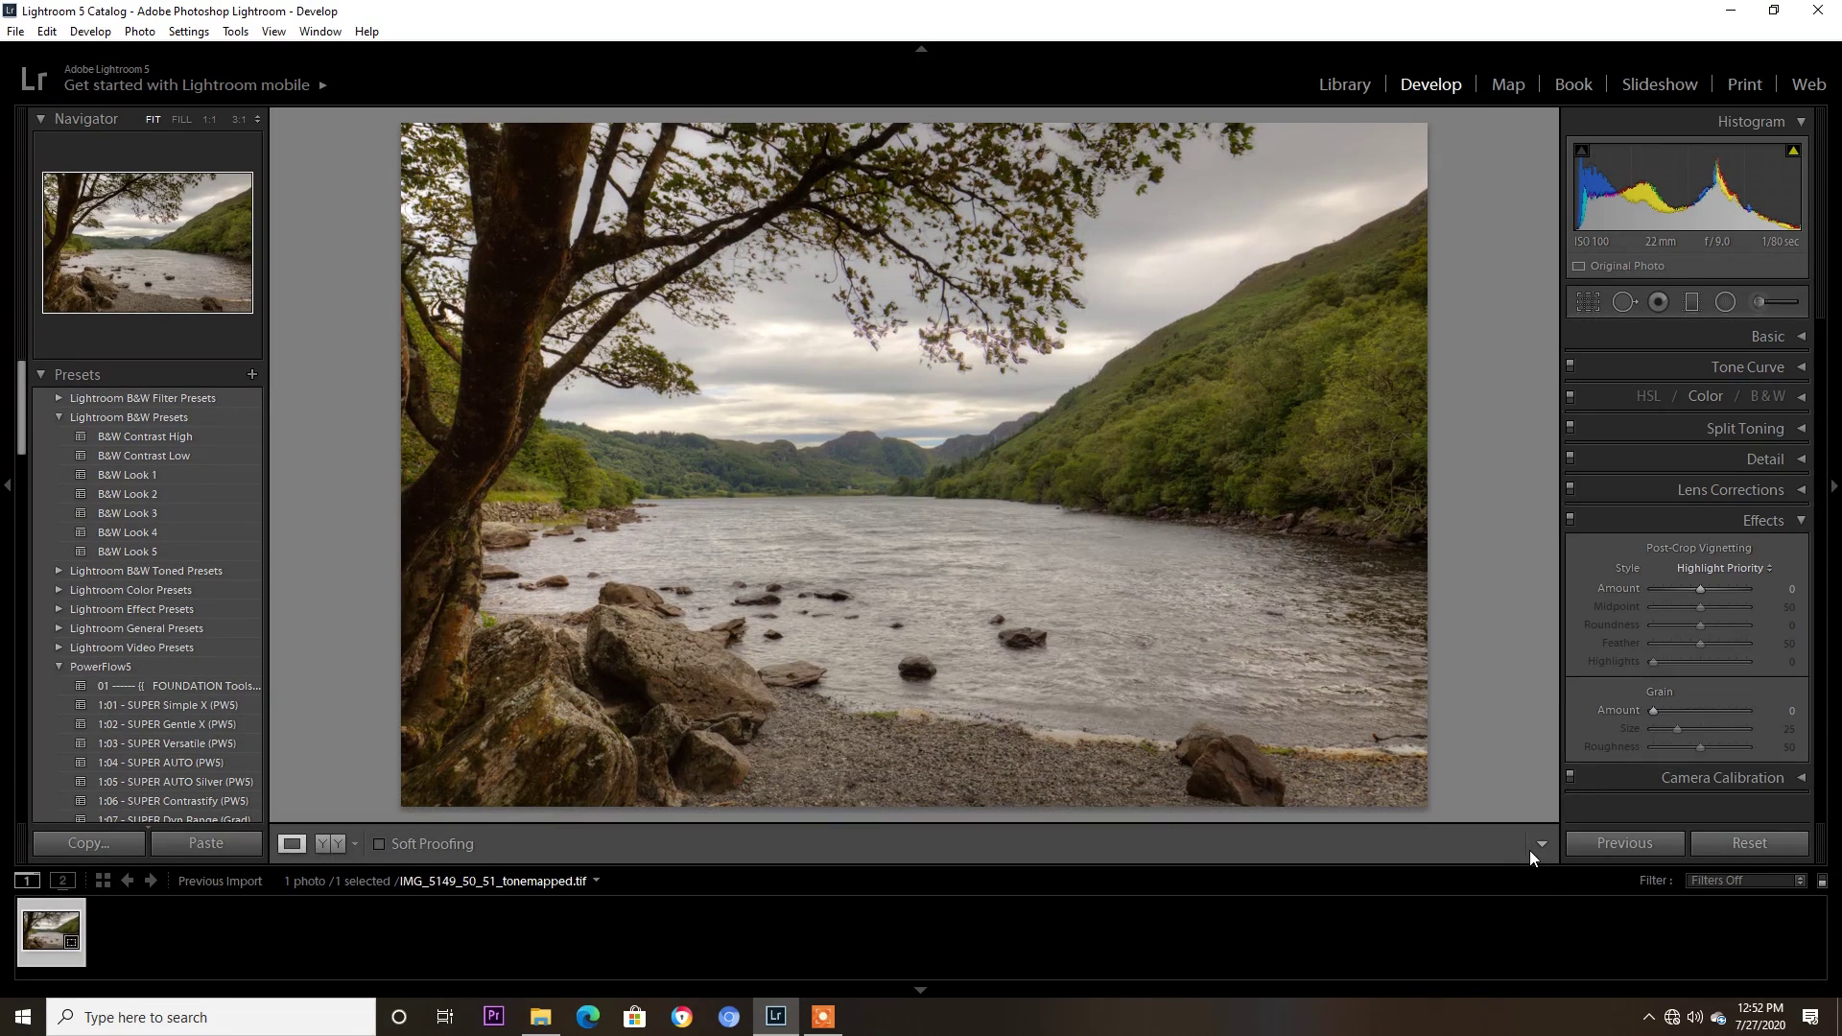
Drag Highlights down to recover the sky, then set Sharpening Amount 58 and Masking 88.
{"action": "left_click", "coordinate": [1800, 336]}
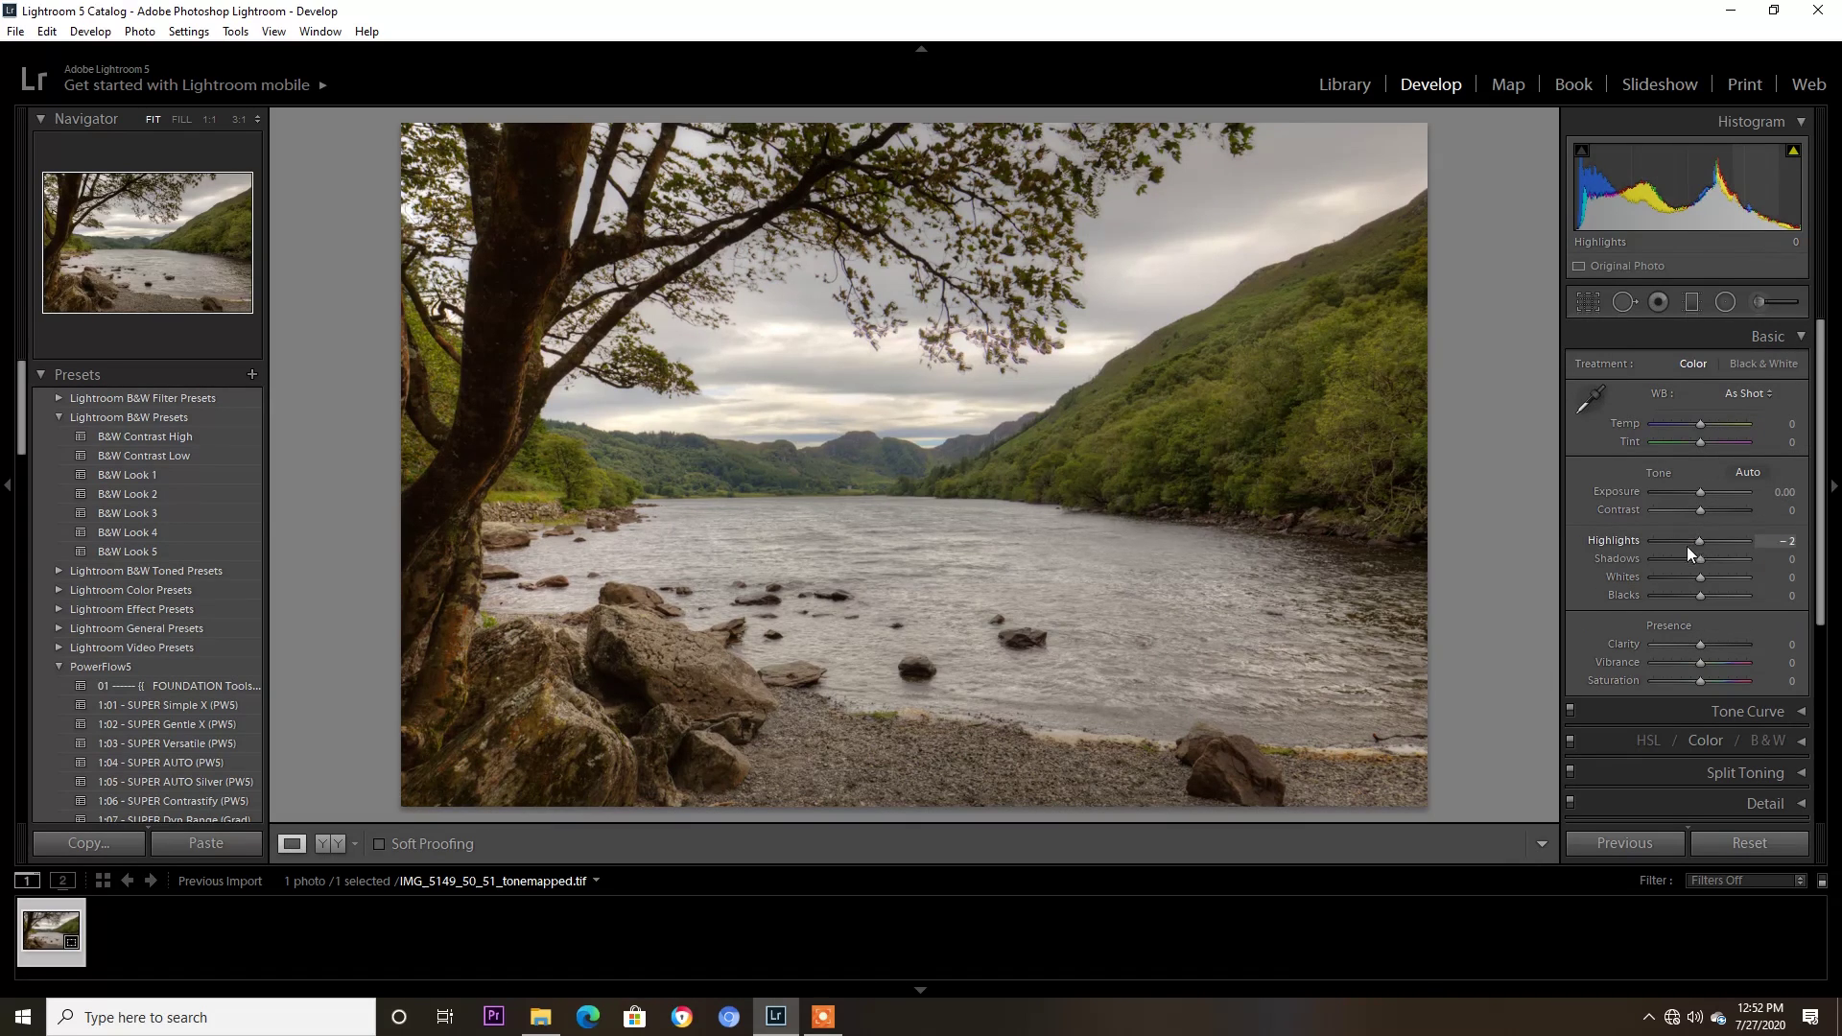
{"action": "mouse_move", "coordinate": [1688, 546]}
{"action": "left_mouse_down"}
{"action": "mouse_move", "coordinate": [1631, 548]}
{"action": "mouse_move", "coordinate": [1655, 549]}
{"action": "left_mouse_up"}
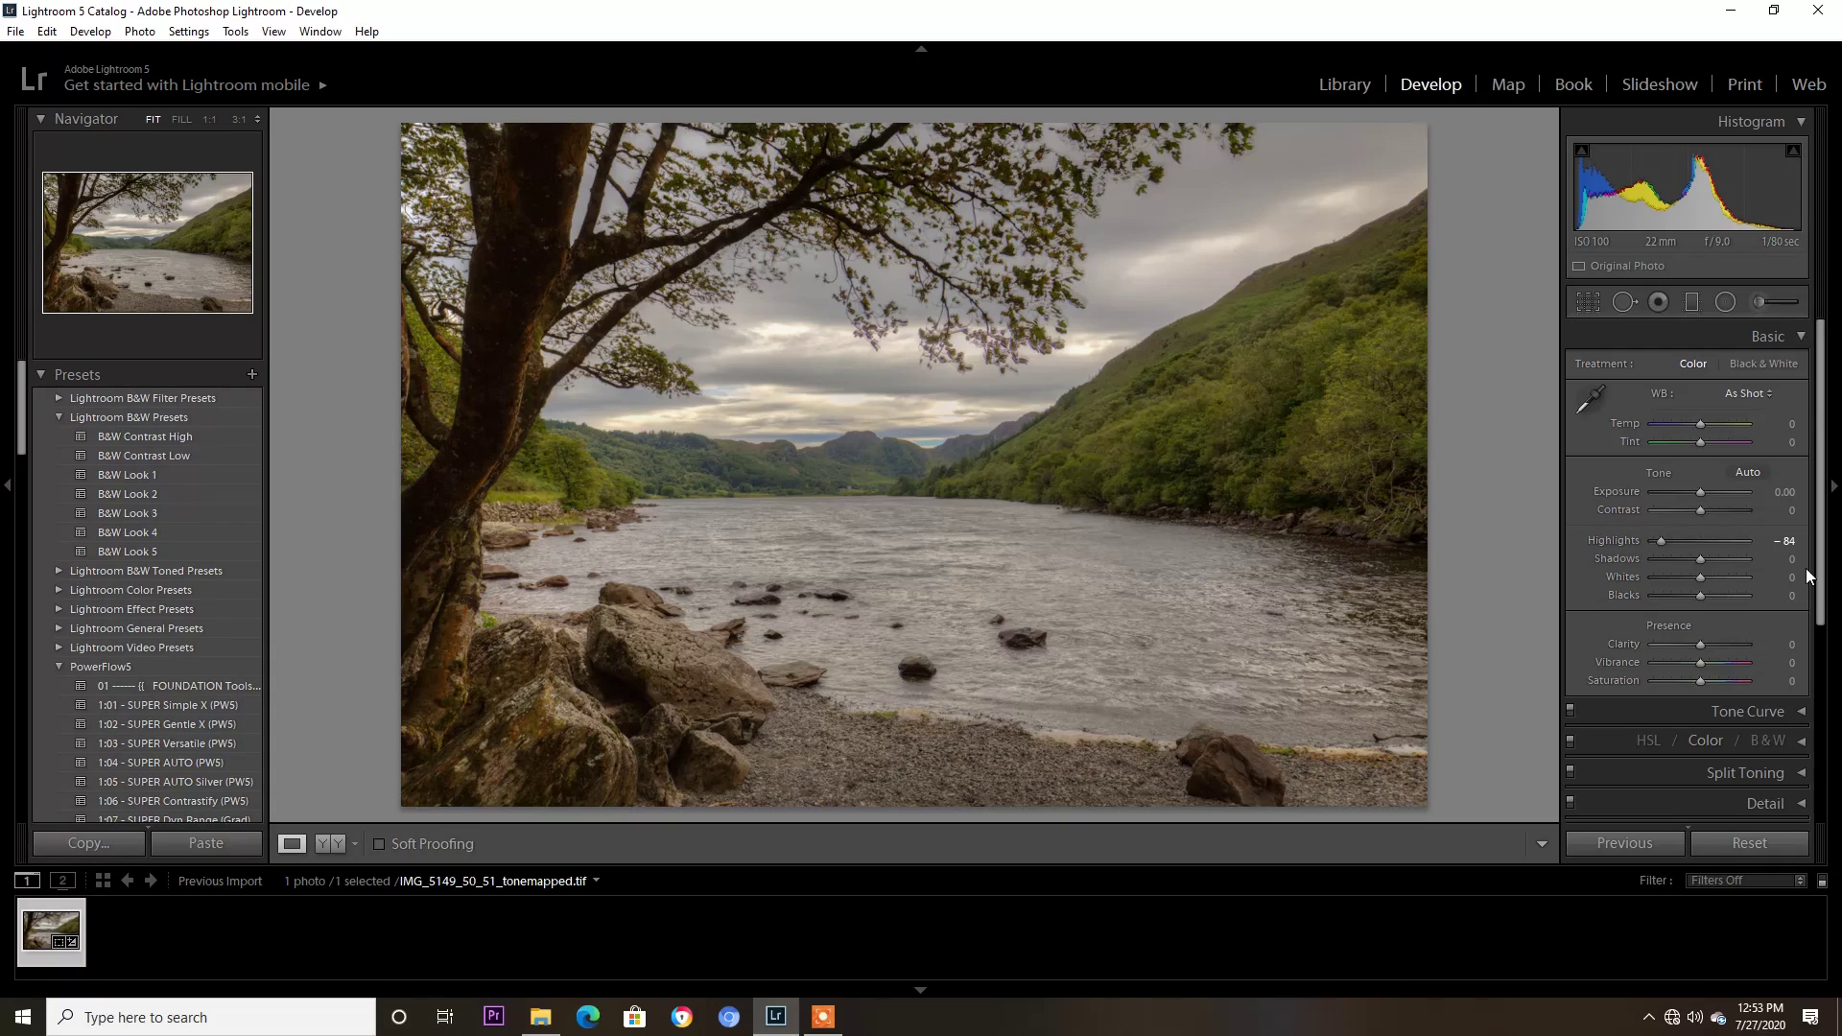
{"action": "scroll", "coordinate": [1808, 576], "scroll_direction": "down", "scroll_amount": 5}
{"action": "left_click", "coordinate": [1784, 482]}
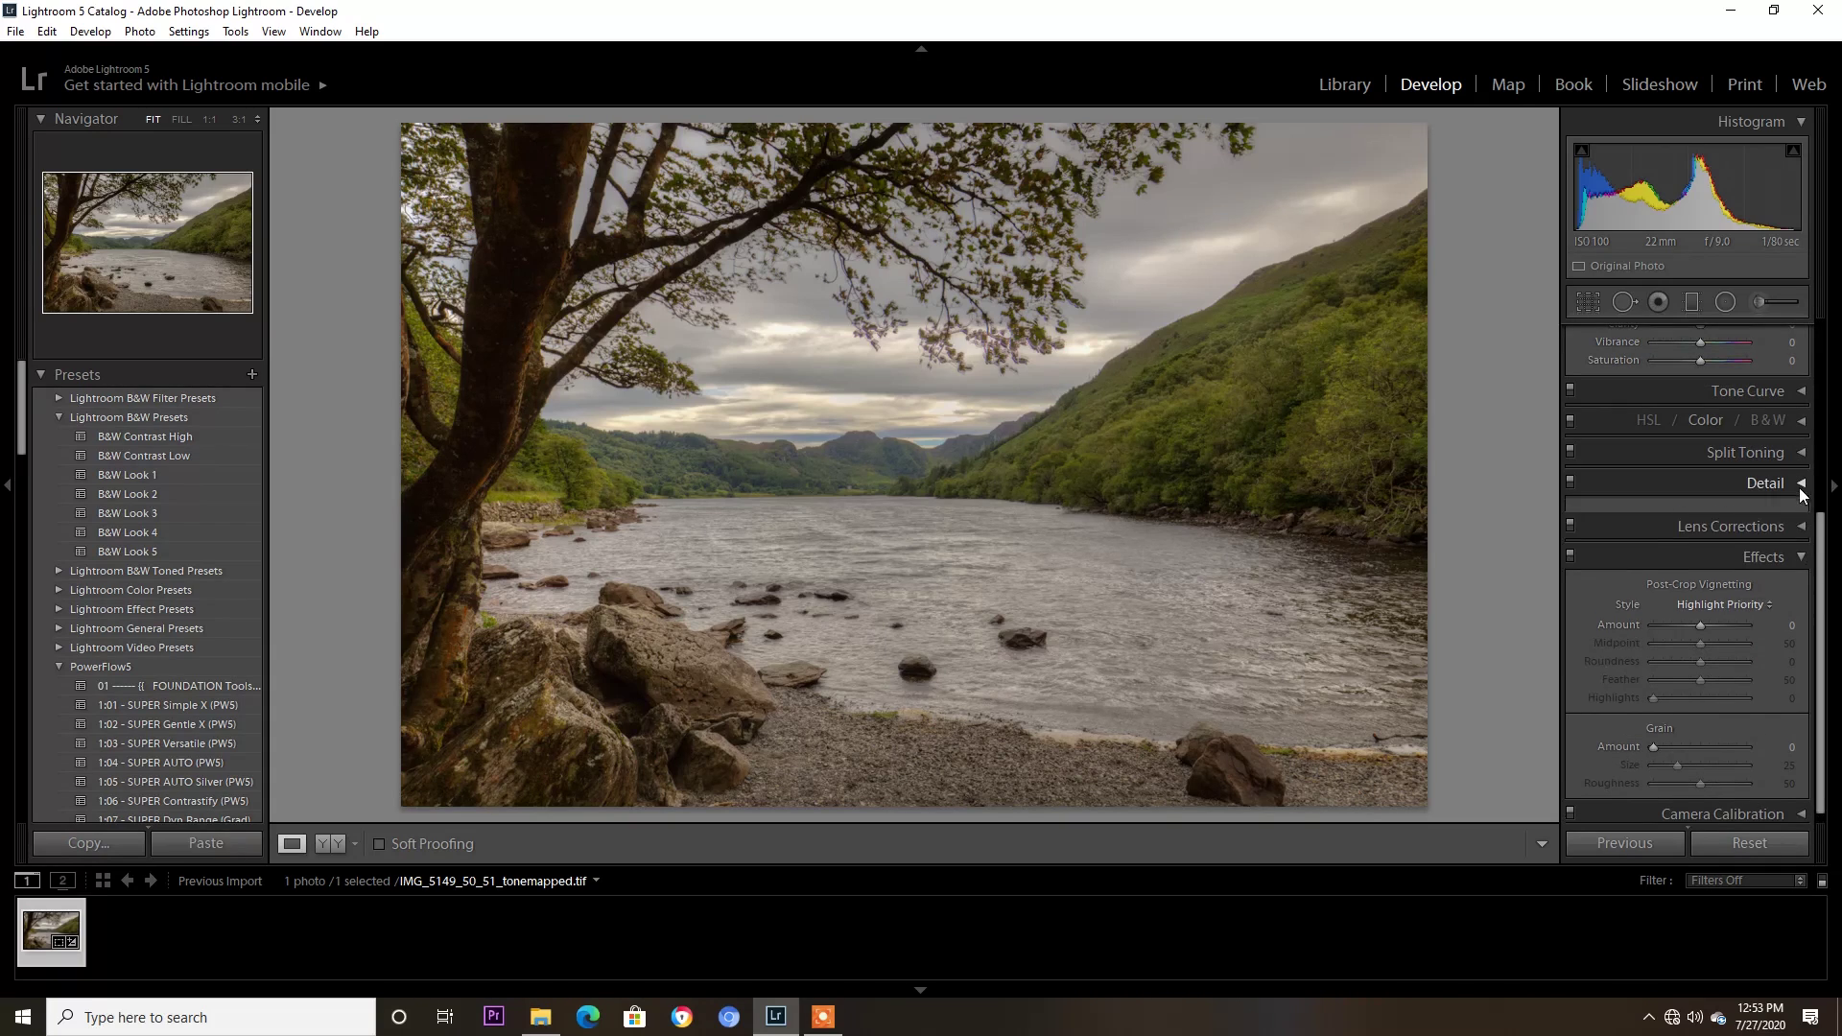
{"action": "left_click_drag", "start_coordinate": [1674, 413], "coordinate": [1713, 535]}
{"action": "left_click", "coordinate": [1690, 594]}
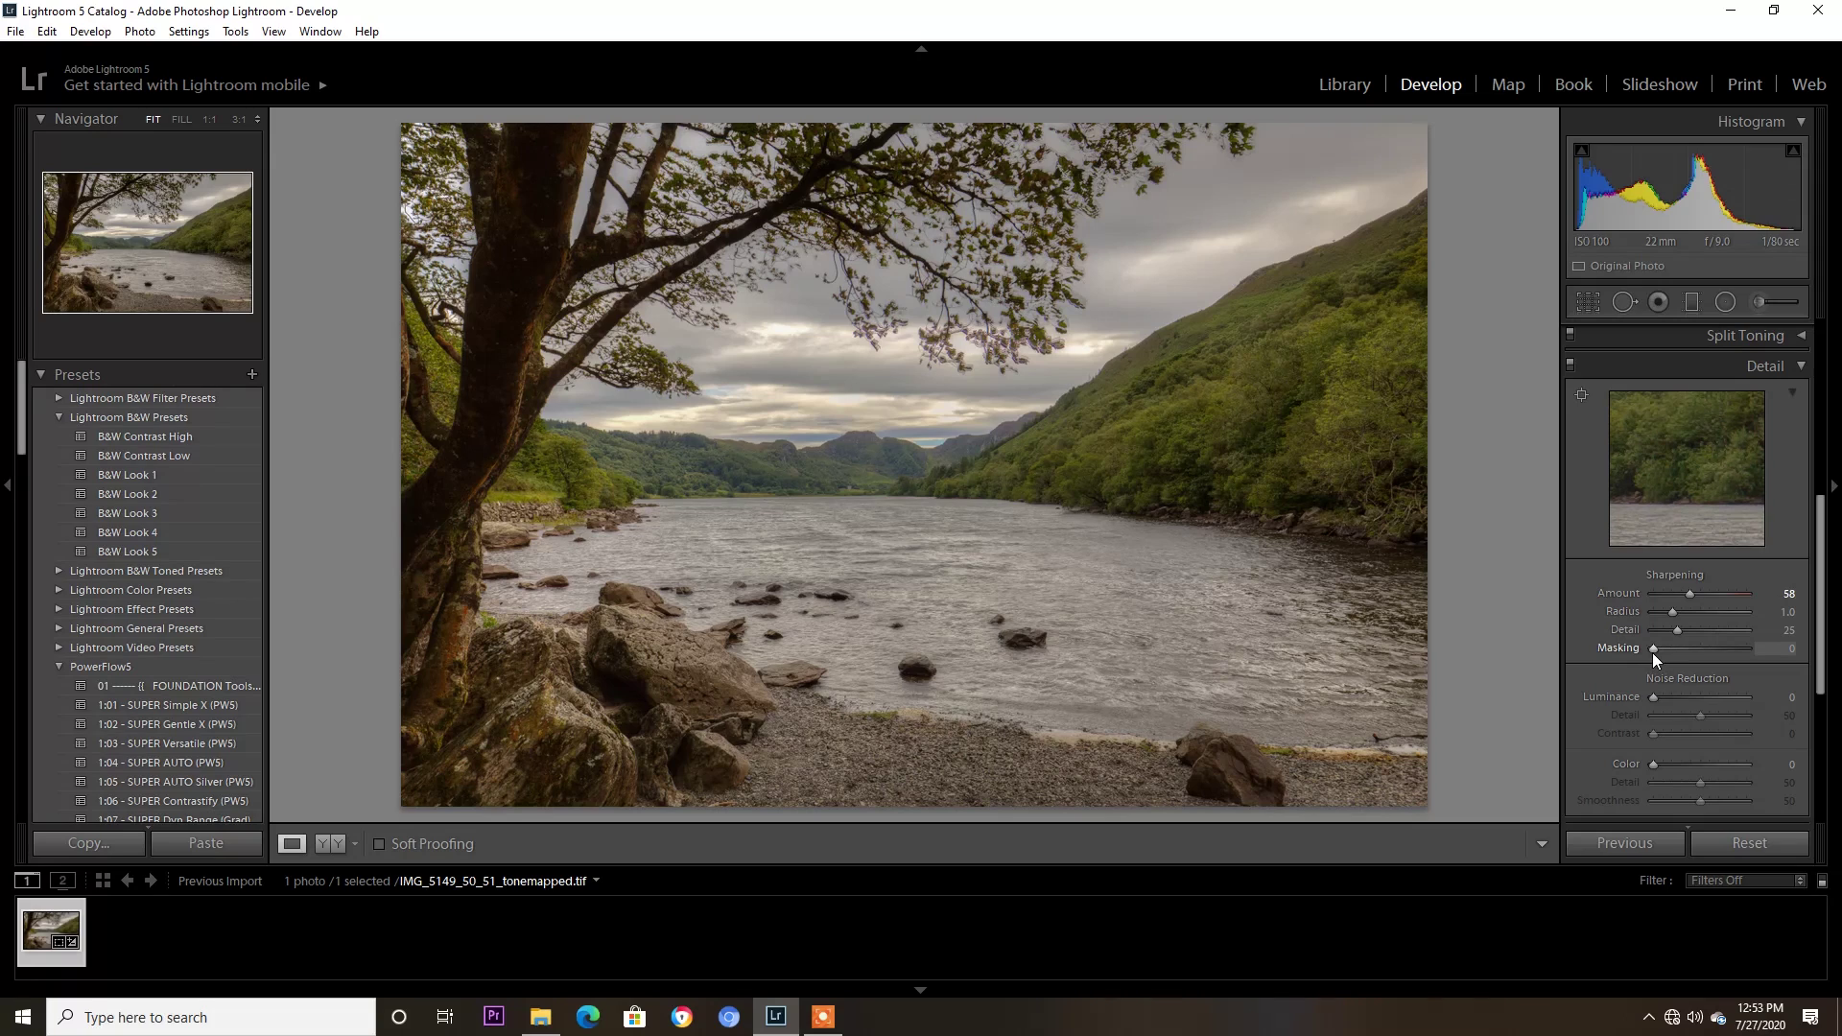
{"action": "left_click_drag", "start_coordinate": [1654, 650], "coordinate": [1736, 648]}
Tick Enable Profile Corrections, Remove Chromatic Aberration and Constrain Crop in Lens Corrections.
{"action": "left_click", "coordinate": [1797, 374]}
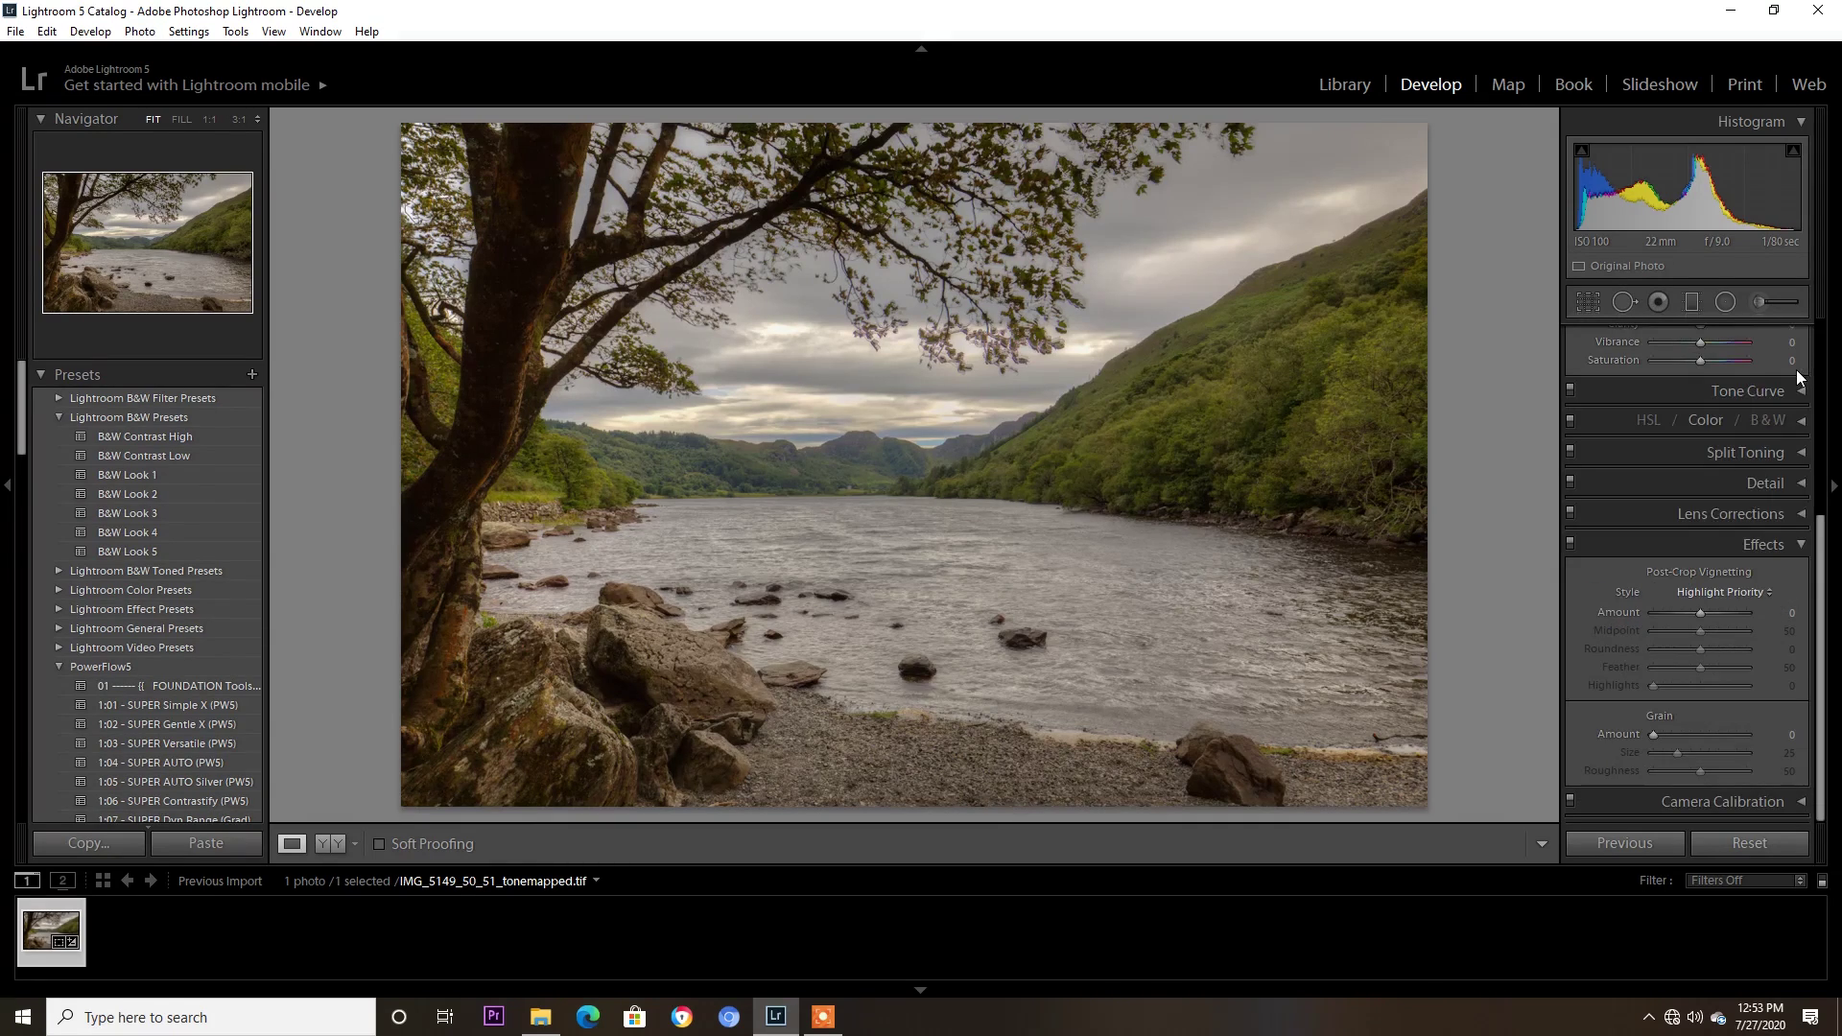
{"action": "left_click", "coordinate": [1799, 515]}
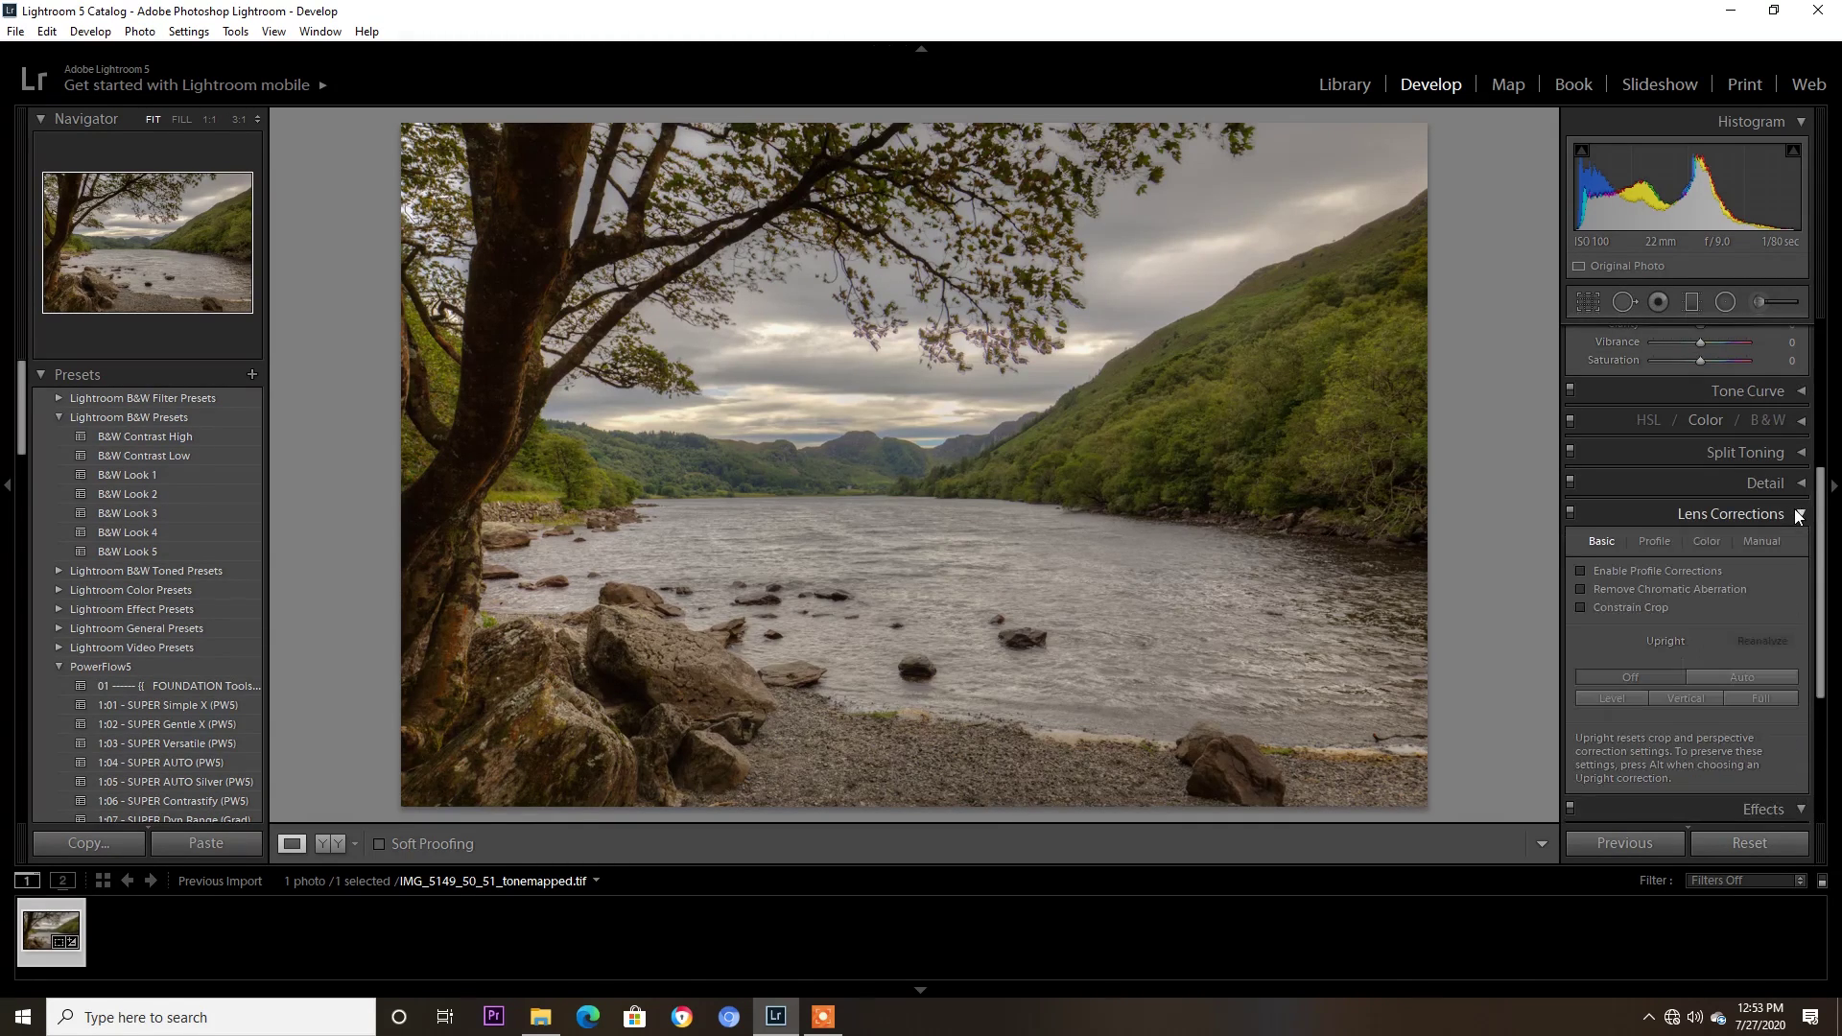
{"action": "left_click", "coordinate": [1581, 571]}
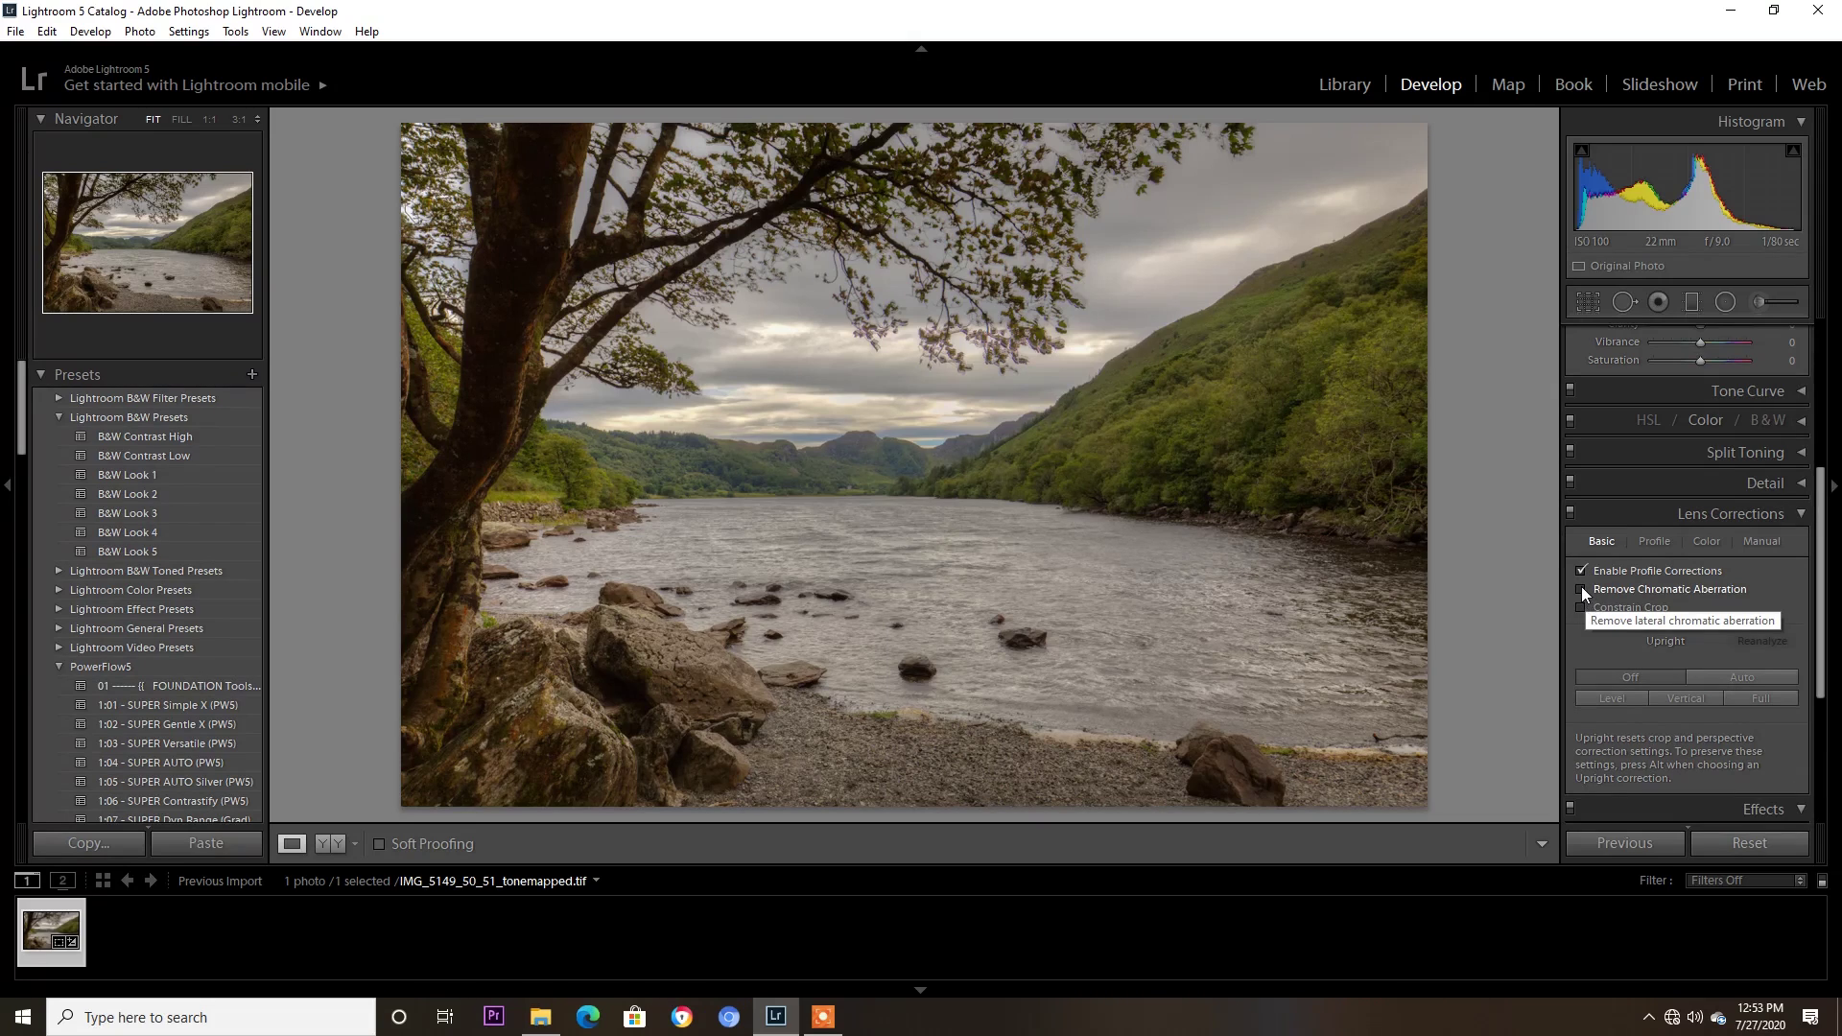
{"action": "left_click", "coordinate": [1581, 588]}
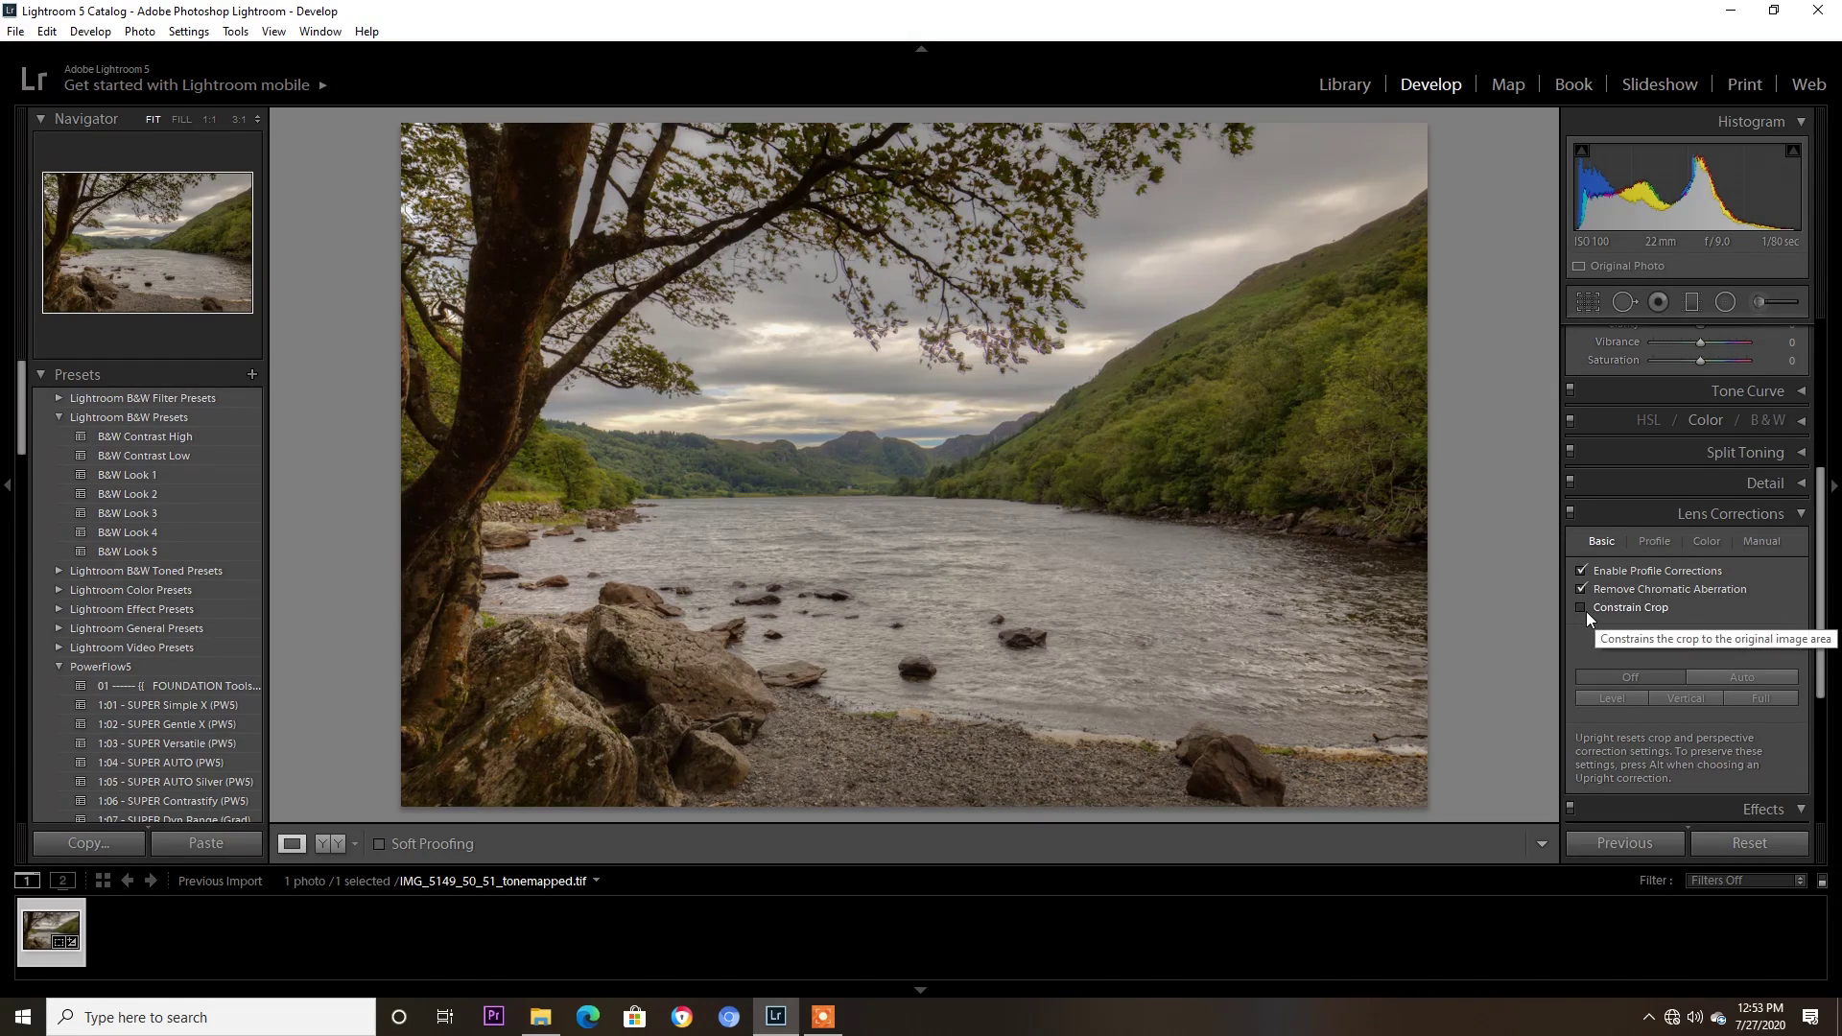
{"action": "left_click", "coordinate": [1582, 607]}
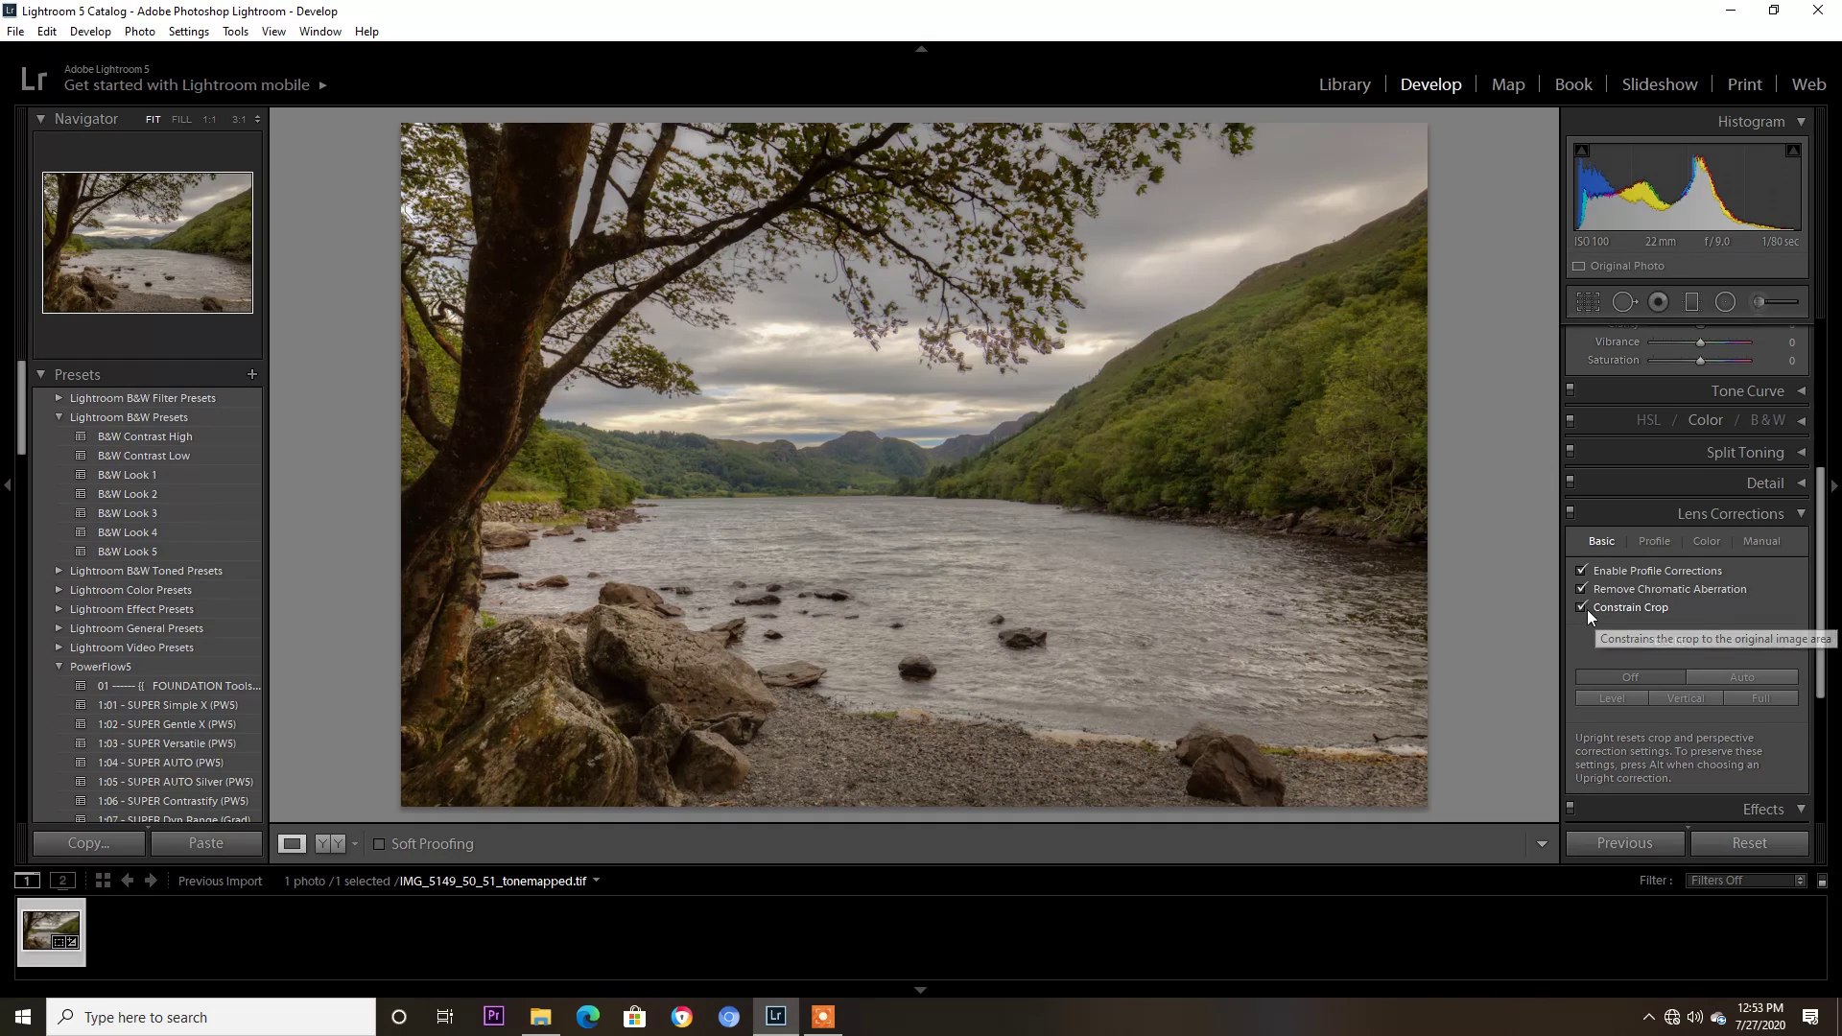
{"action": "left_click", "coordinate": [1801, 515]}
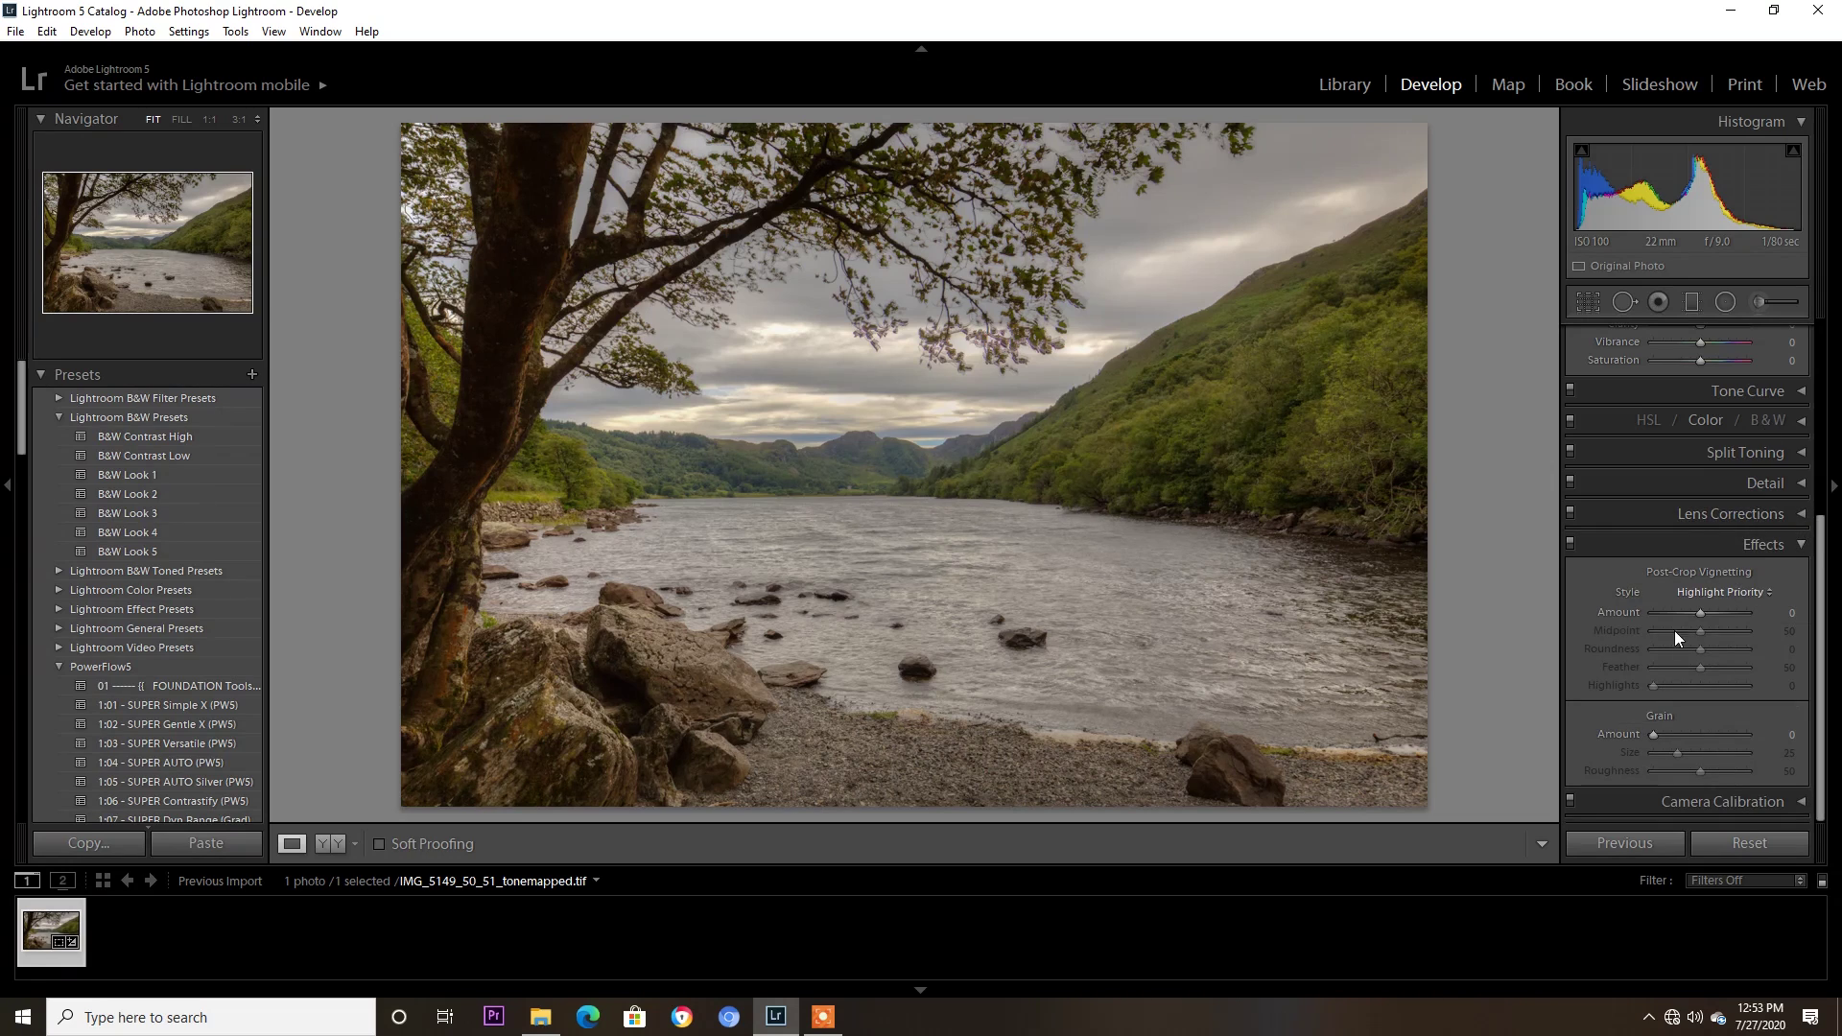
In the HSL Color tab, adjust Green hue −6/saturation −13, Yellow saturation +21, Orange hue +6/saturation +19.
{"action": "left_click", "coordinate": [1802, 546]}
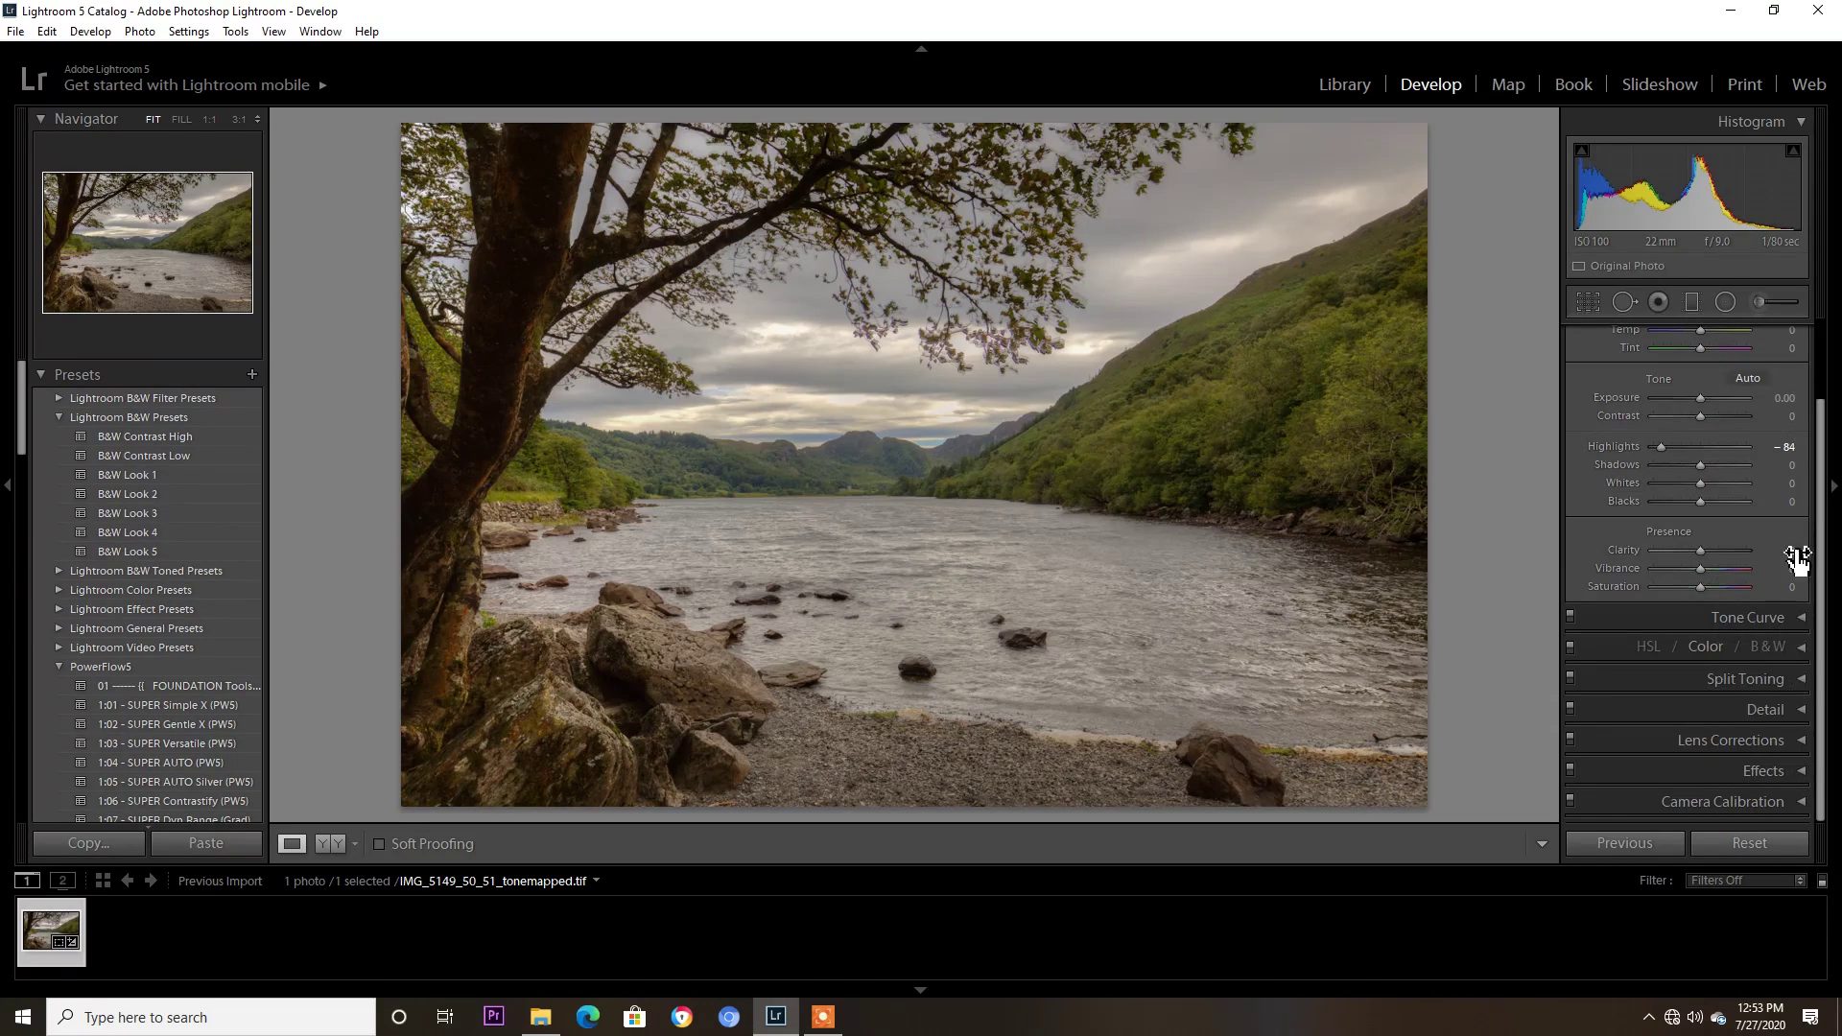
{"action": "left_click", "coordinate": [1704, 646]}
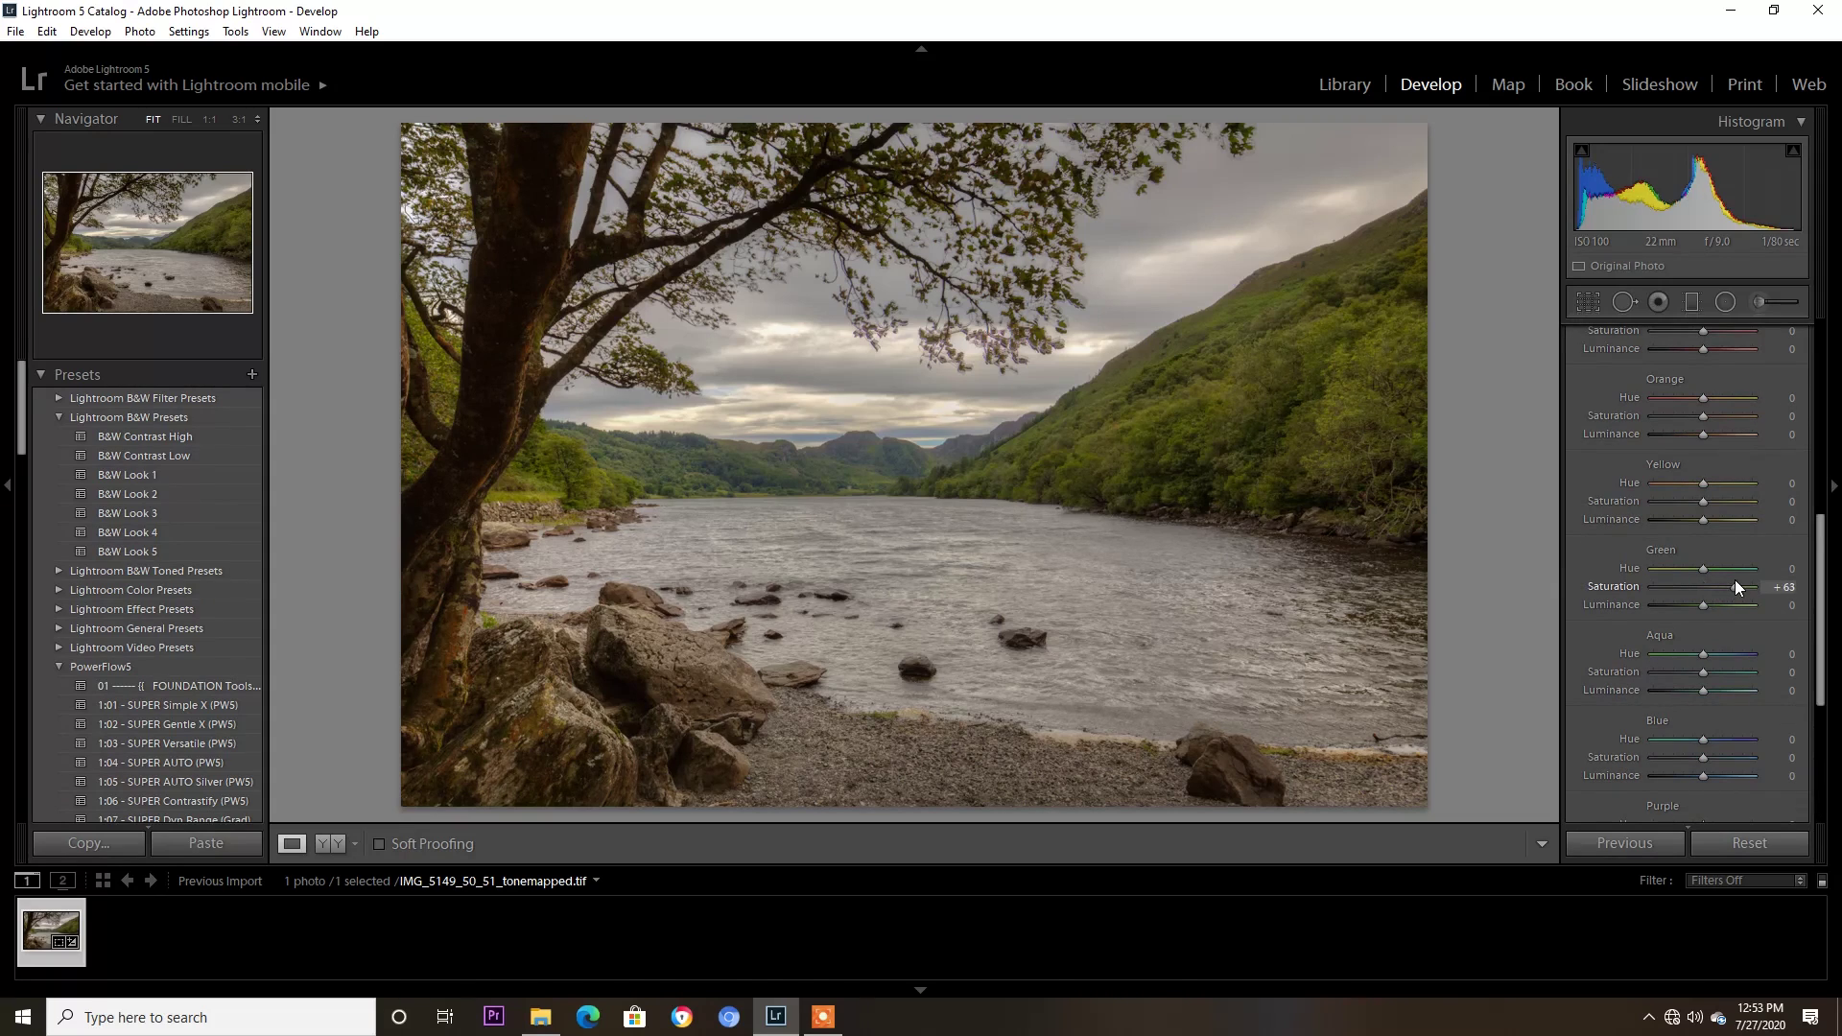
{"action": "mouse_move", "coordinate": [1723, 581]}
{"action": "left_mouse_down"}
{"action": "mouse_move", "coordinate": [1706, 568]}
{"action": "mouse_move", "coordinate": [1730, 567]}
{"action": "left_mouse_up"}
{"action": "mouse_move", "coordinate": [1709, 587]}
{"action": "left_mouse_down"}
{"action": "mouse_move", "coordinate": [1674, 591]}
{"action": "mouse_move", "coordinate": [1692, 593]}
{"action": "left_mouse_up"}
{"action": "mouse_move", "coordinate": [1704, 501]}
{"action": "left_mouse_down"}
{"action": "mouse_move", "coordinate": [1673, 503]}
{"action": "mouse_move", "coordinate": [1715, 505]}
{"action": "left_mouse_up"}
{"action": "mouse_move", "coordinate": [1702, 396]}
{"action": "left_mouse_down"}
{"action": "mouse_move", "coordinate": [1738, 413]}
{"action": "mouse_move", "coordinate": [1624, 425]}
{"action": "mouse_move", "coordinate": [1737, 419]}
{"action": "mouse_move", "coordinate": [1712, 420]}
{"action": "mouse_move", "coordinate": [1711, 399]}
{"action": "left_mouse_up"}
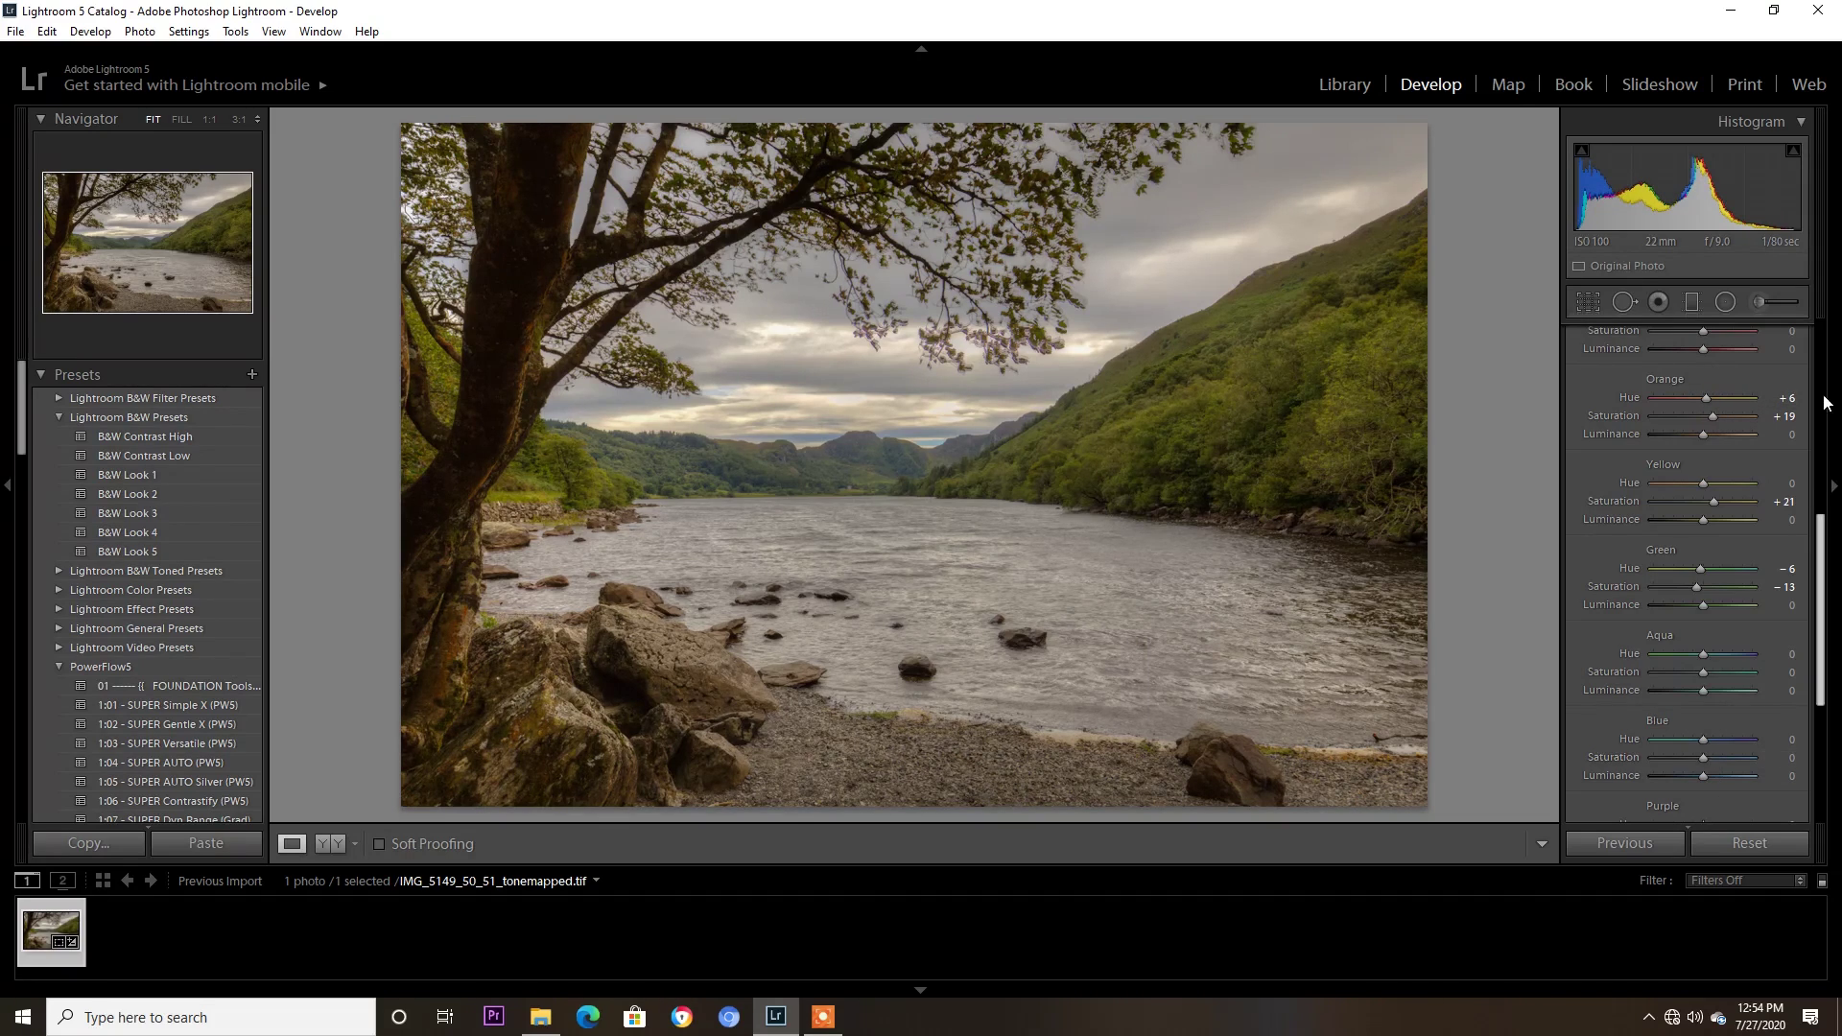
{"action": "scroll", "coordinate": [1764, 364], "scroll_direction": "up", "scroll_amount": 10}
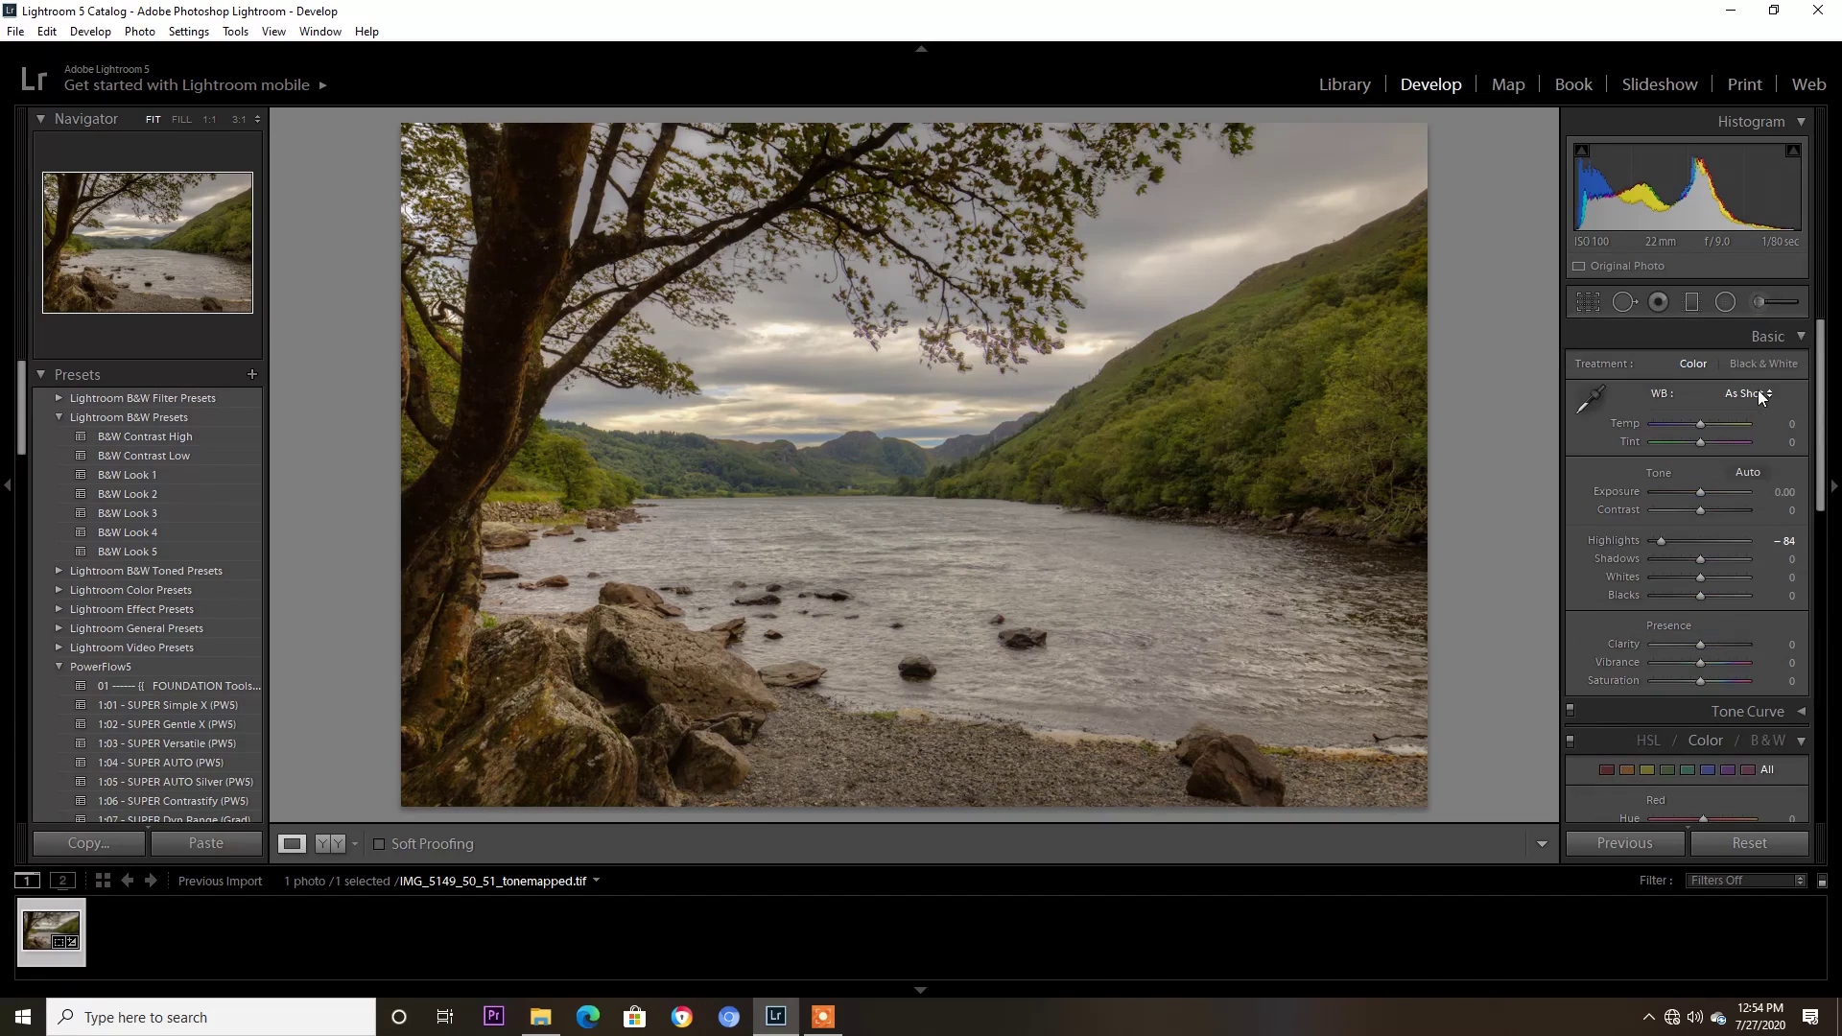
Paint an Adjustment Brush mask over the green right hillside (Exposure -0.25, Highlights -80).
{"action": "left_click", "coordinate": [1771, 336]}
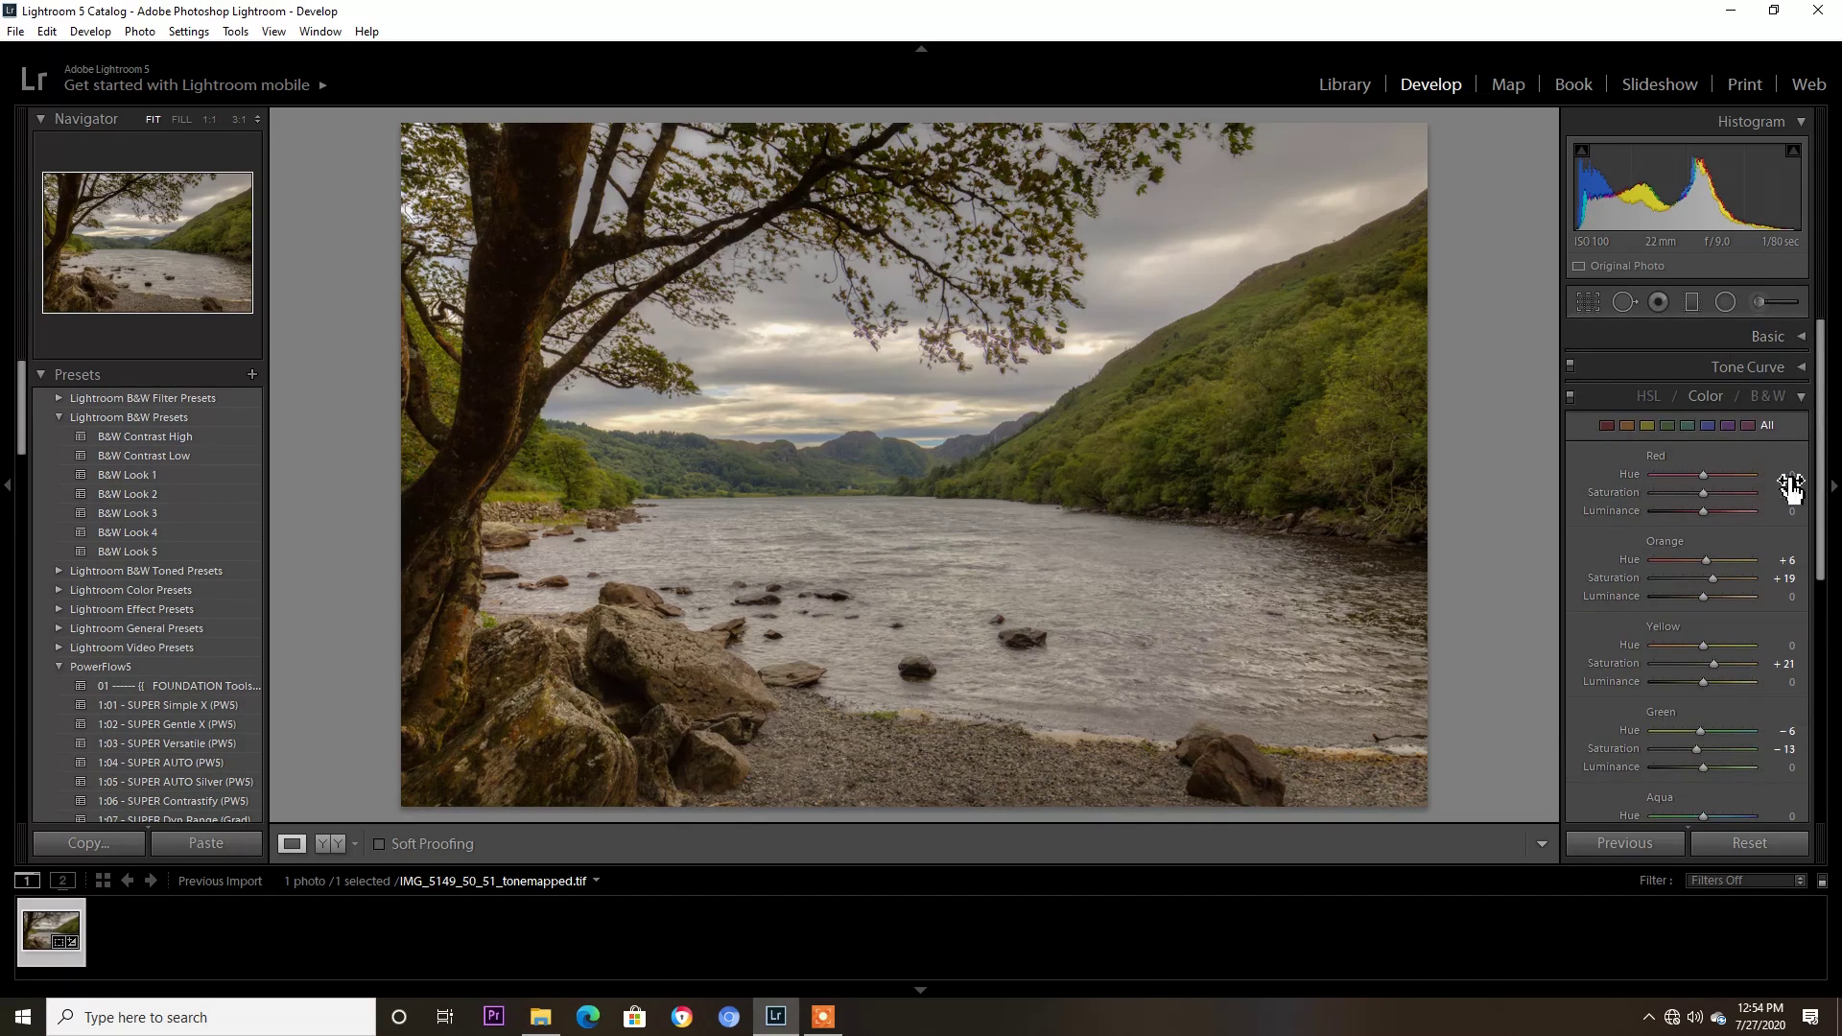
{"action": "left_click", "coordinate": [1770, 303]}
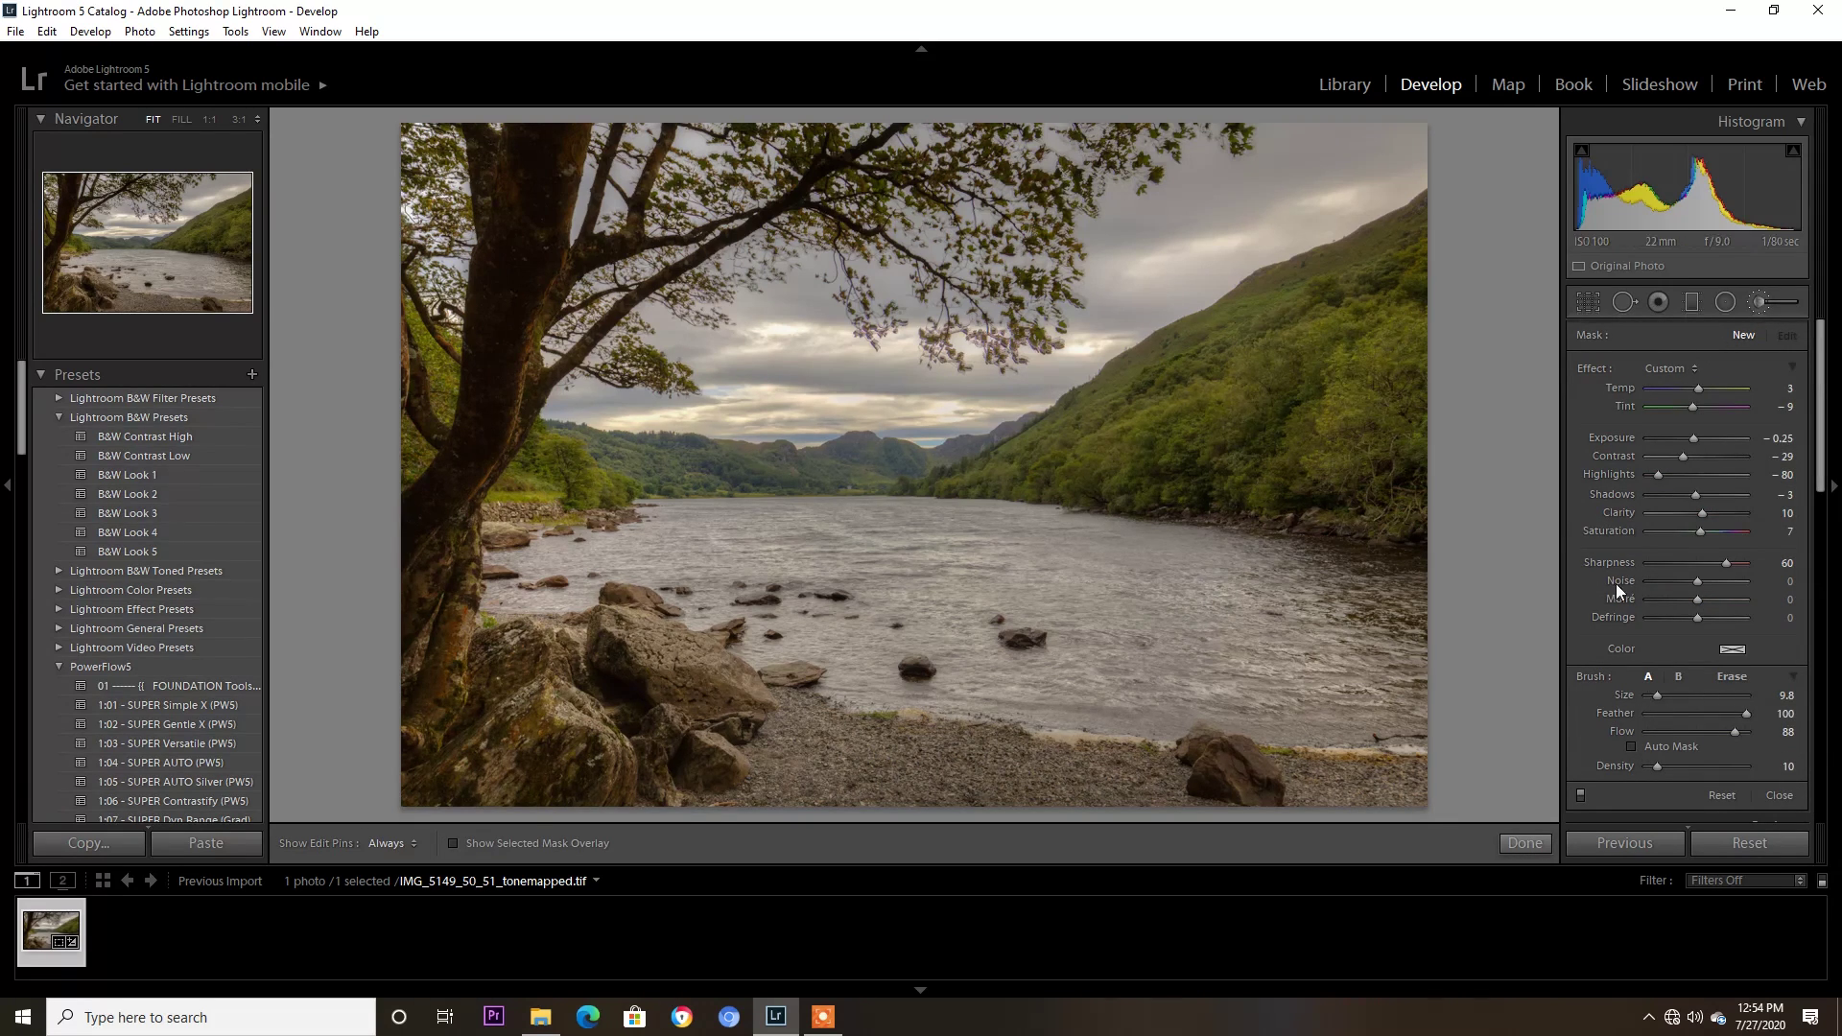
{"action": "key", "text": "h"}
{"action": "key", "text": "h"}
{"action": "left_click", "coordinate": [1327, 396]}
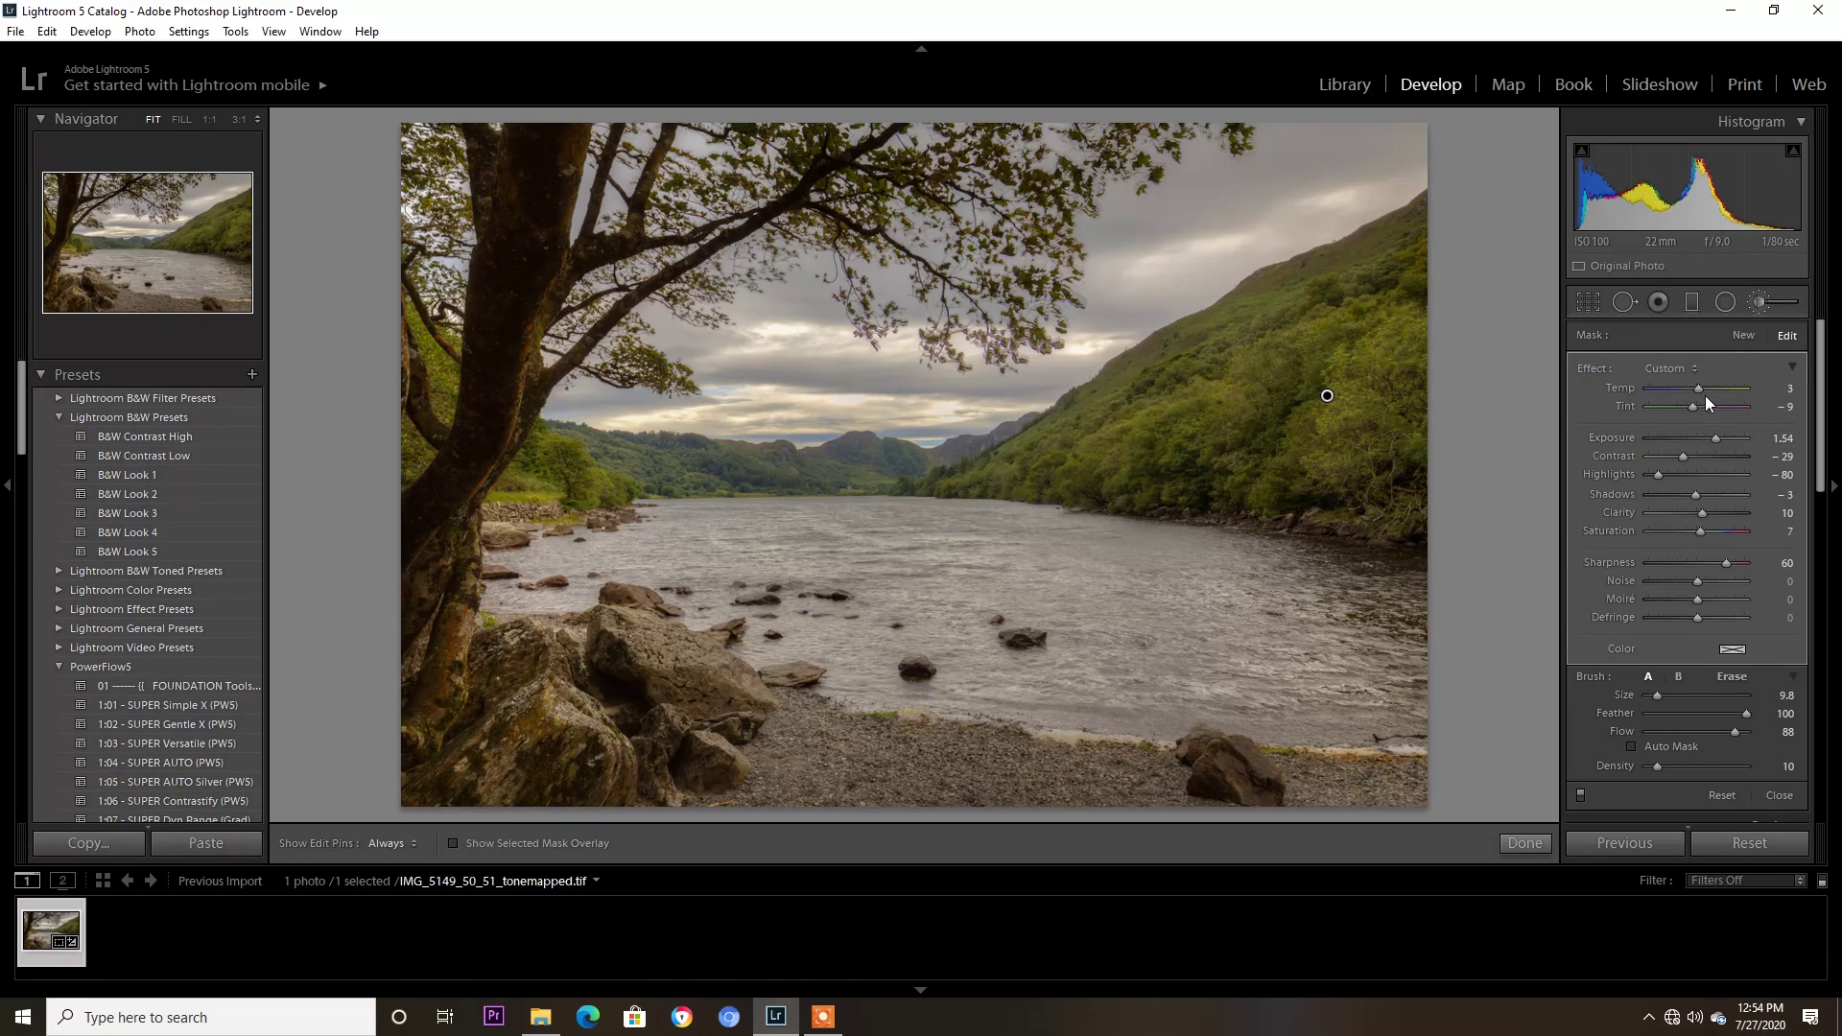
Warm and desaturate the hillside mask, finish it, and start a new smaller brush.
{"action": "left_click_drag", "start_coordinate": [1706, 390], "coordinate": [1712, 388]}
{"action": "left_click_drag", "start_coordinate": [1729, 532], "coordinate": [1725, 531]}
{"action": "left_click", "coordinate": [1525, 844]}
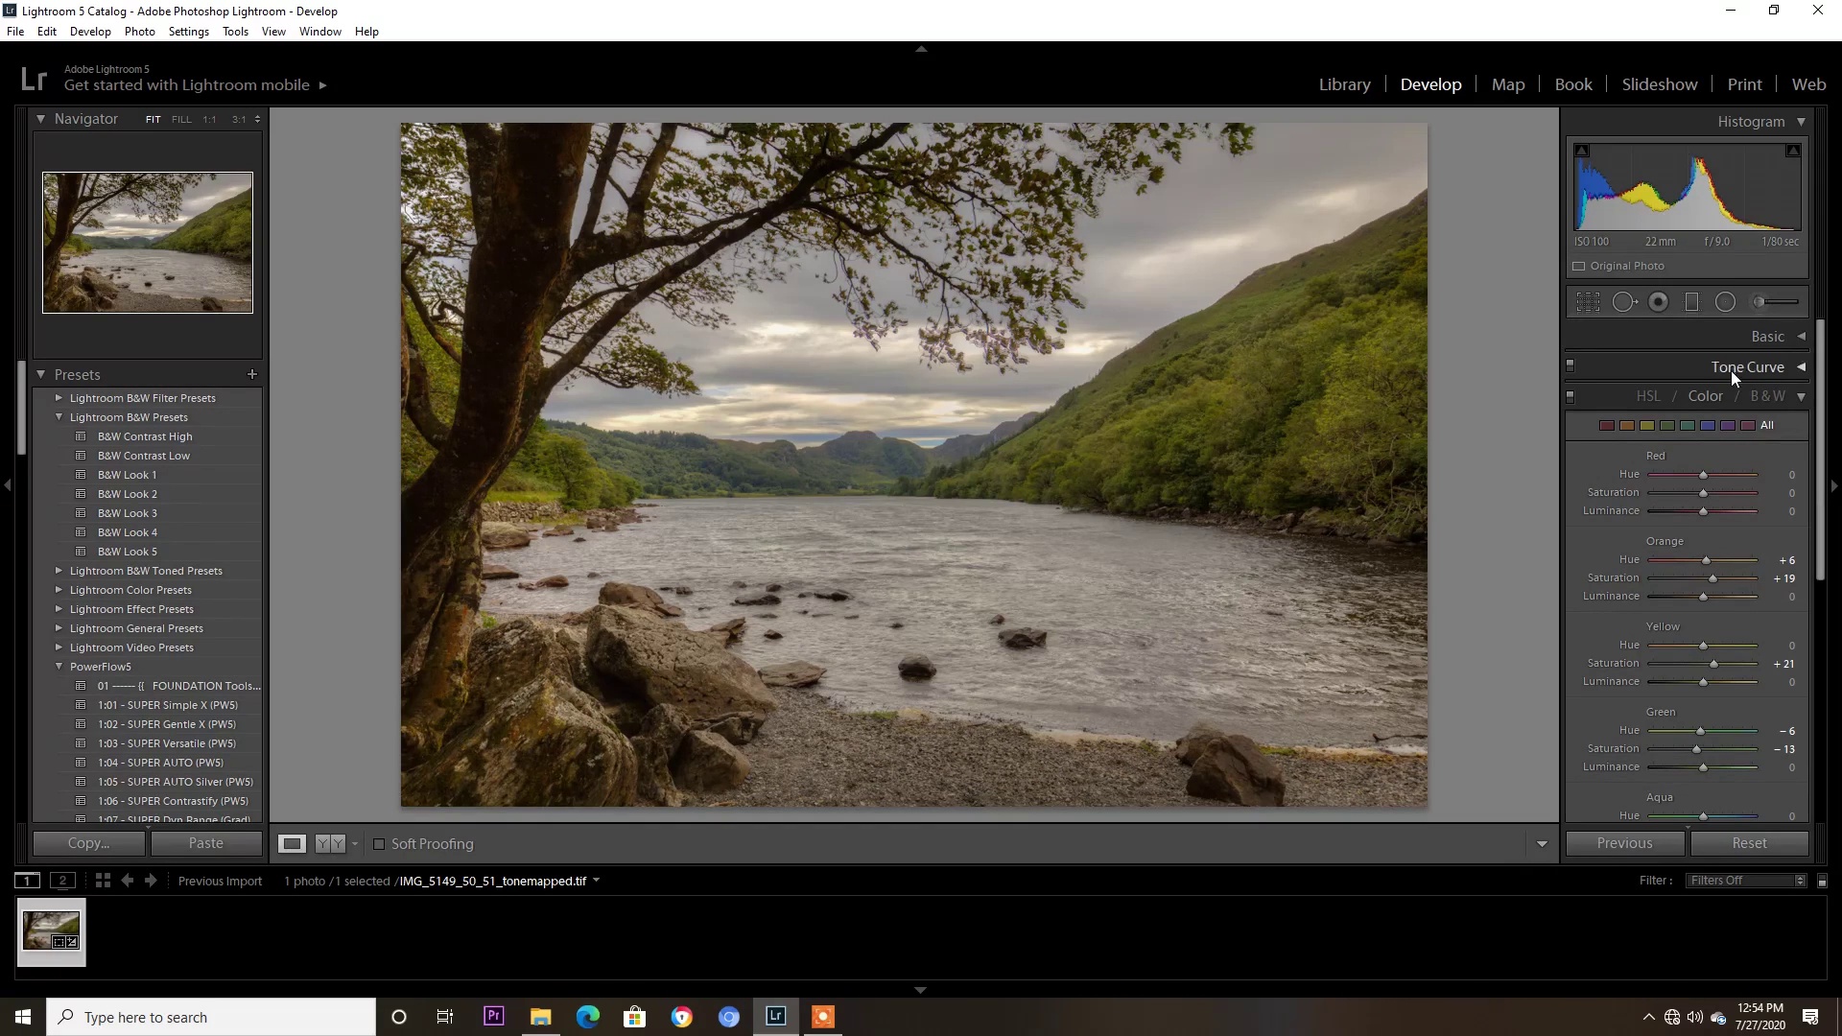
{"action": "left_click", "coordinate": [1759, 303]}
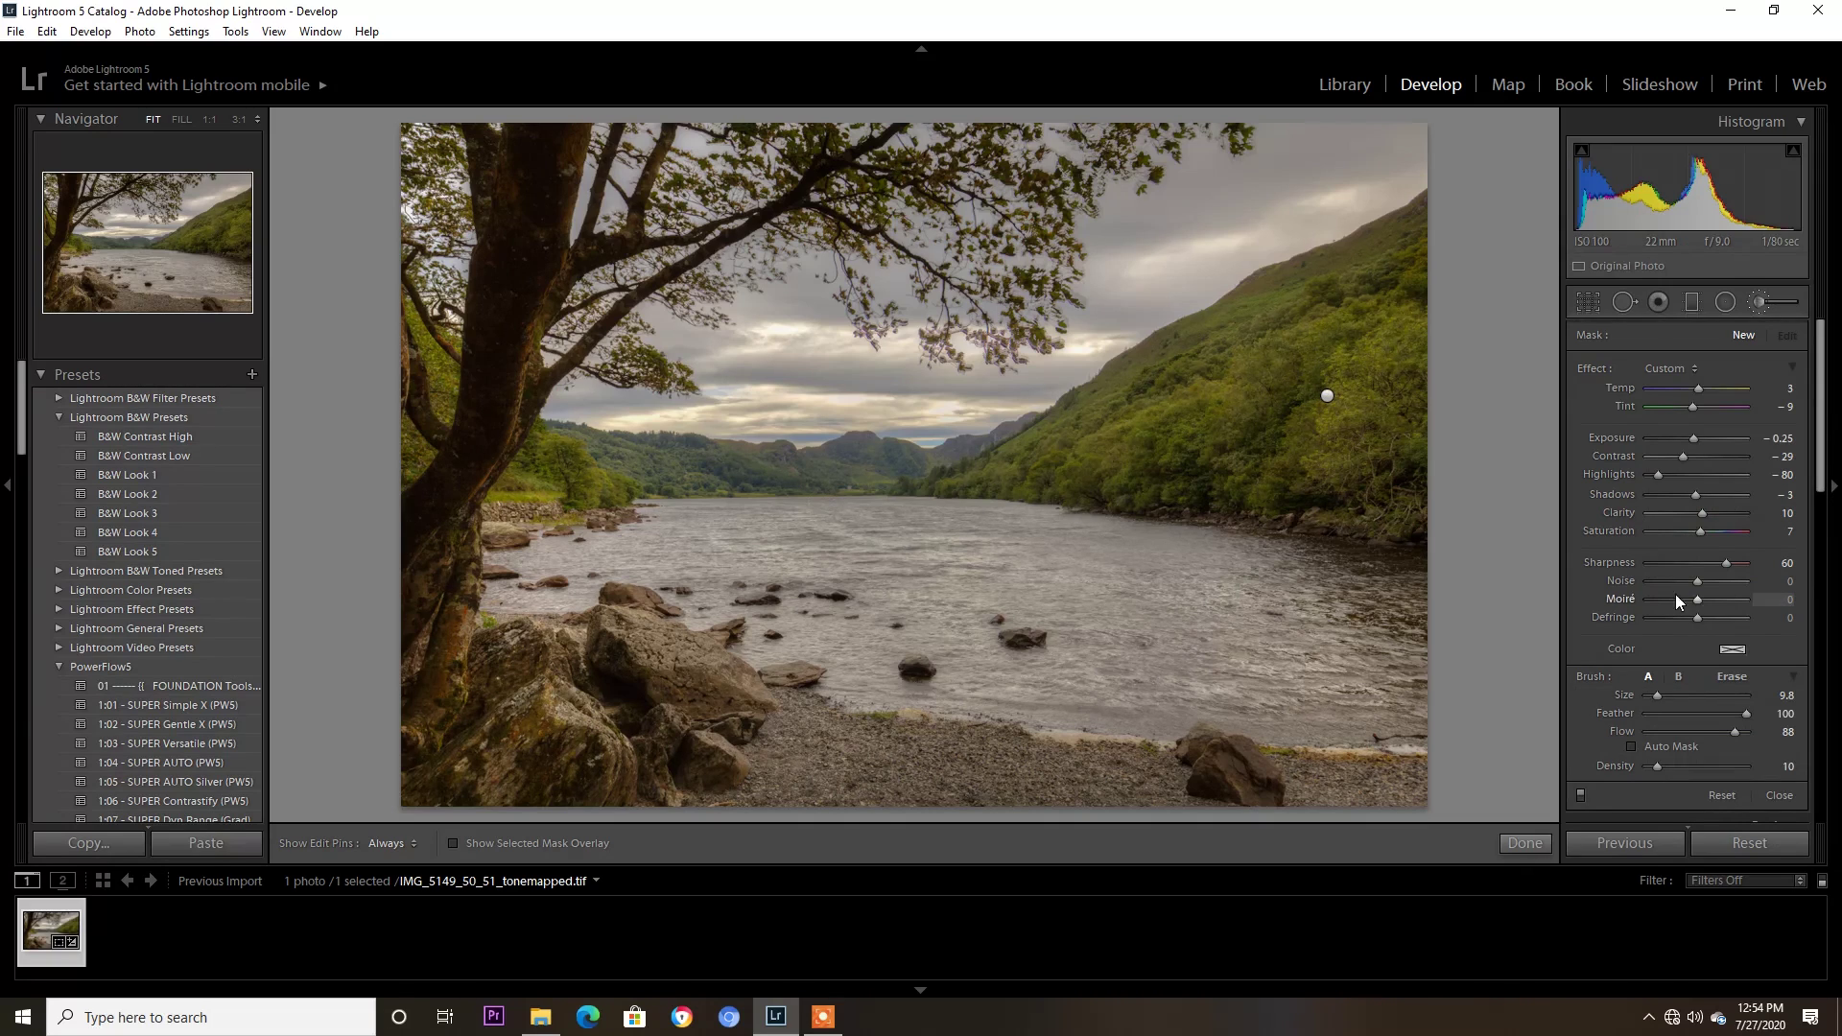
{"action": "left_click_drag", "start_coordinate": [1656, 694], "coordinate": [1651, 695]}
Paint the left tree trunk and set its brush Exposure 2.89 and Saturation 19.
{"action": "key", "text": "h"}
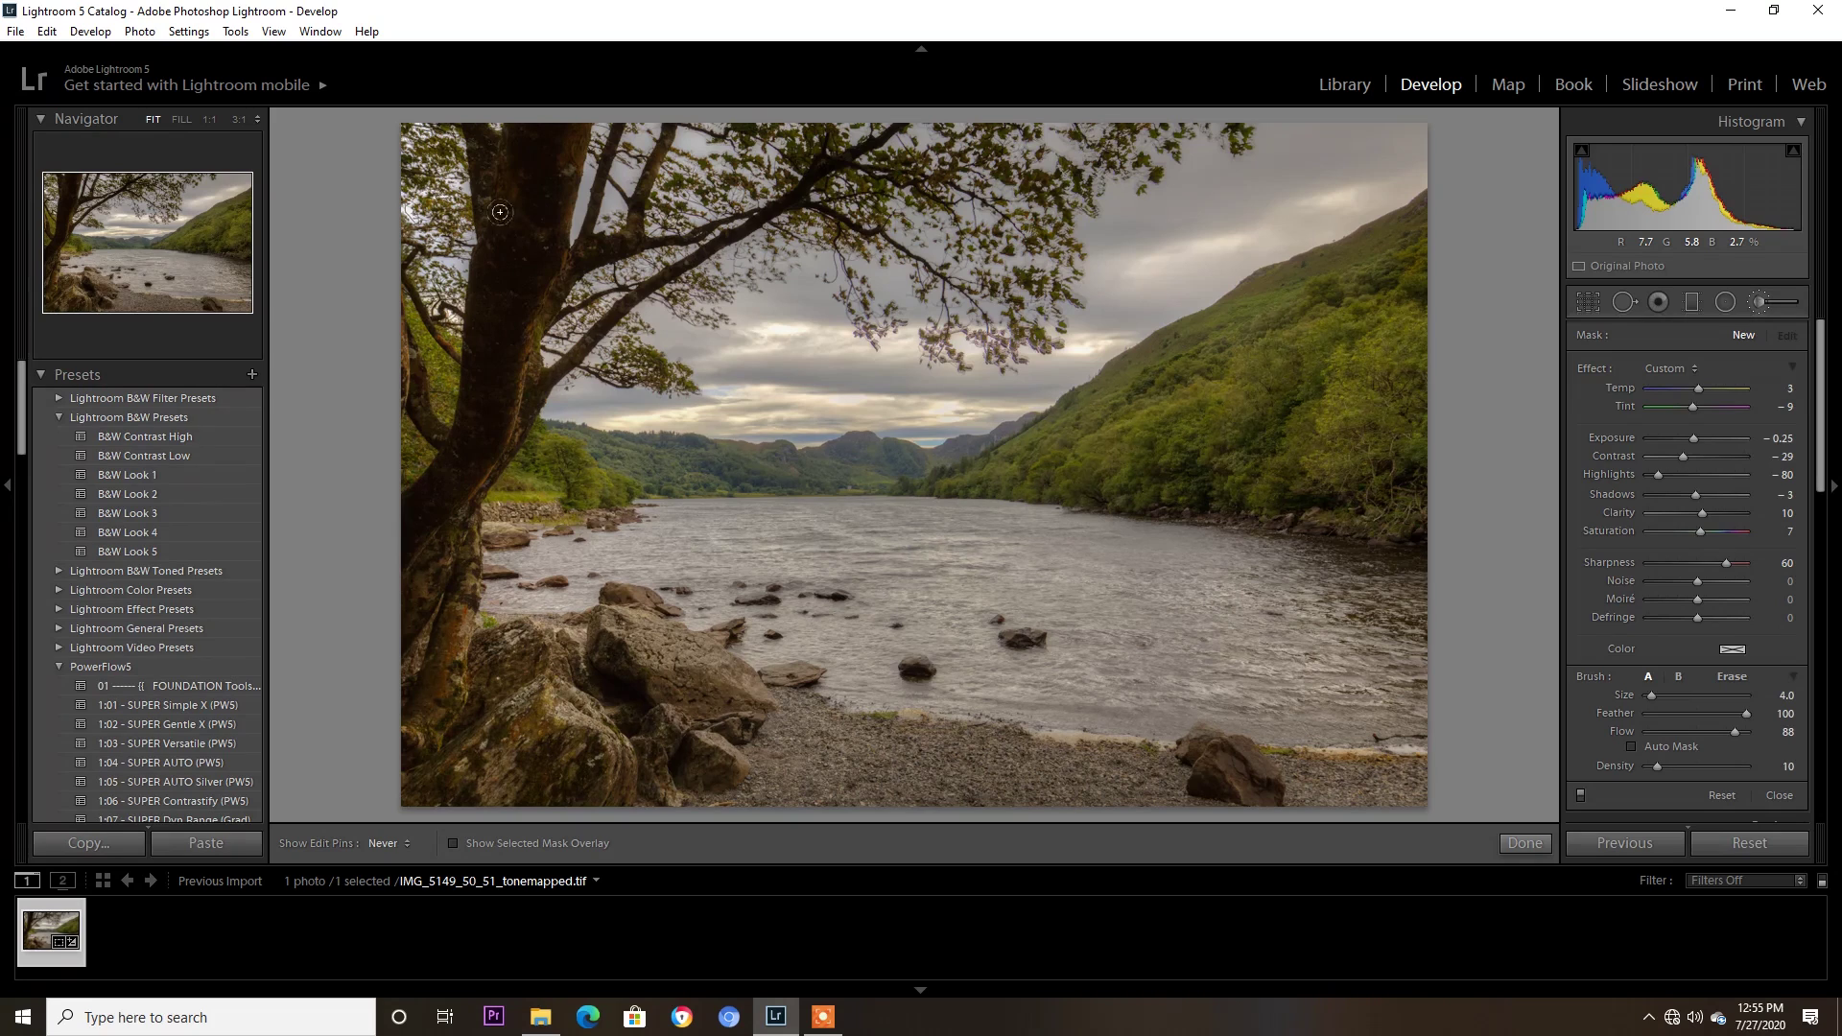
{"action": "key", "text": "h"}
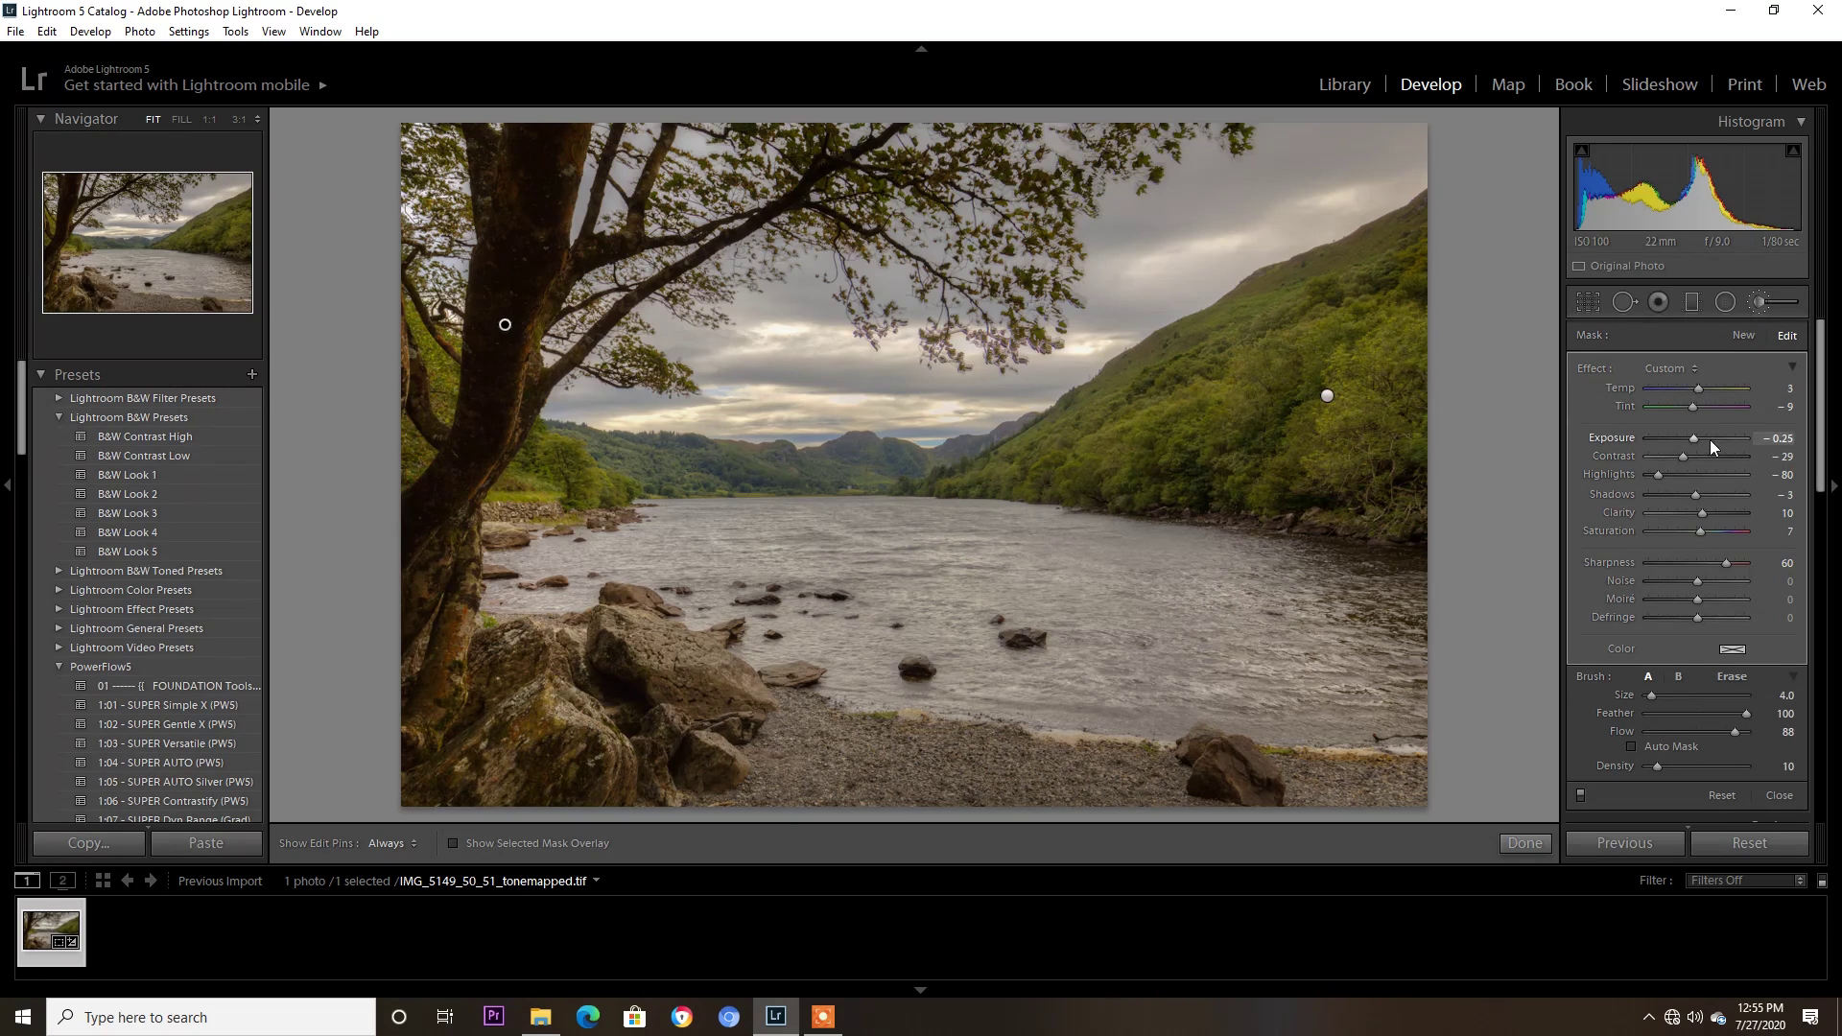
{"action": "left_click_drag", "start_coordinate": [1683, 447], "coordinate": [1731, 447]}
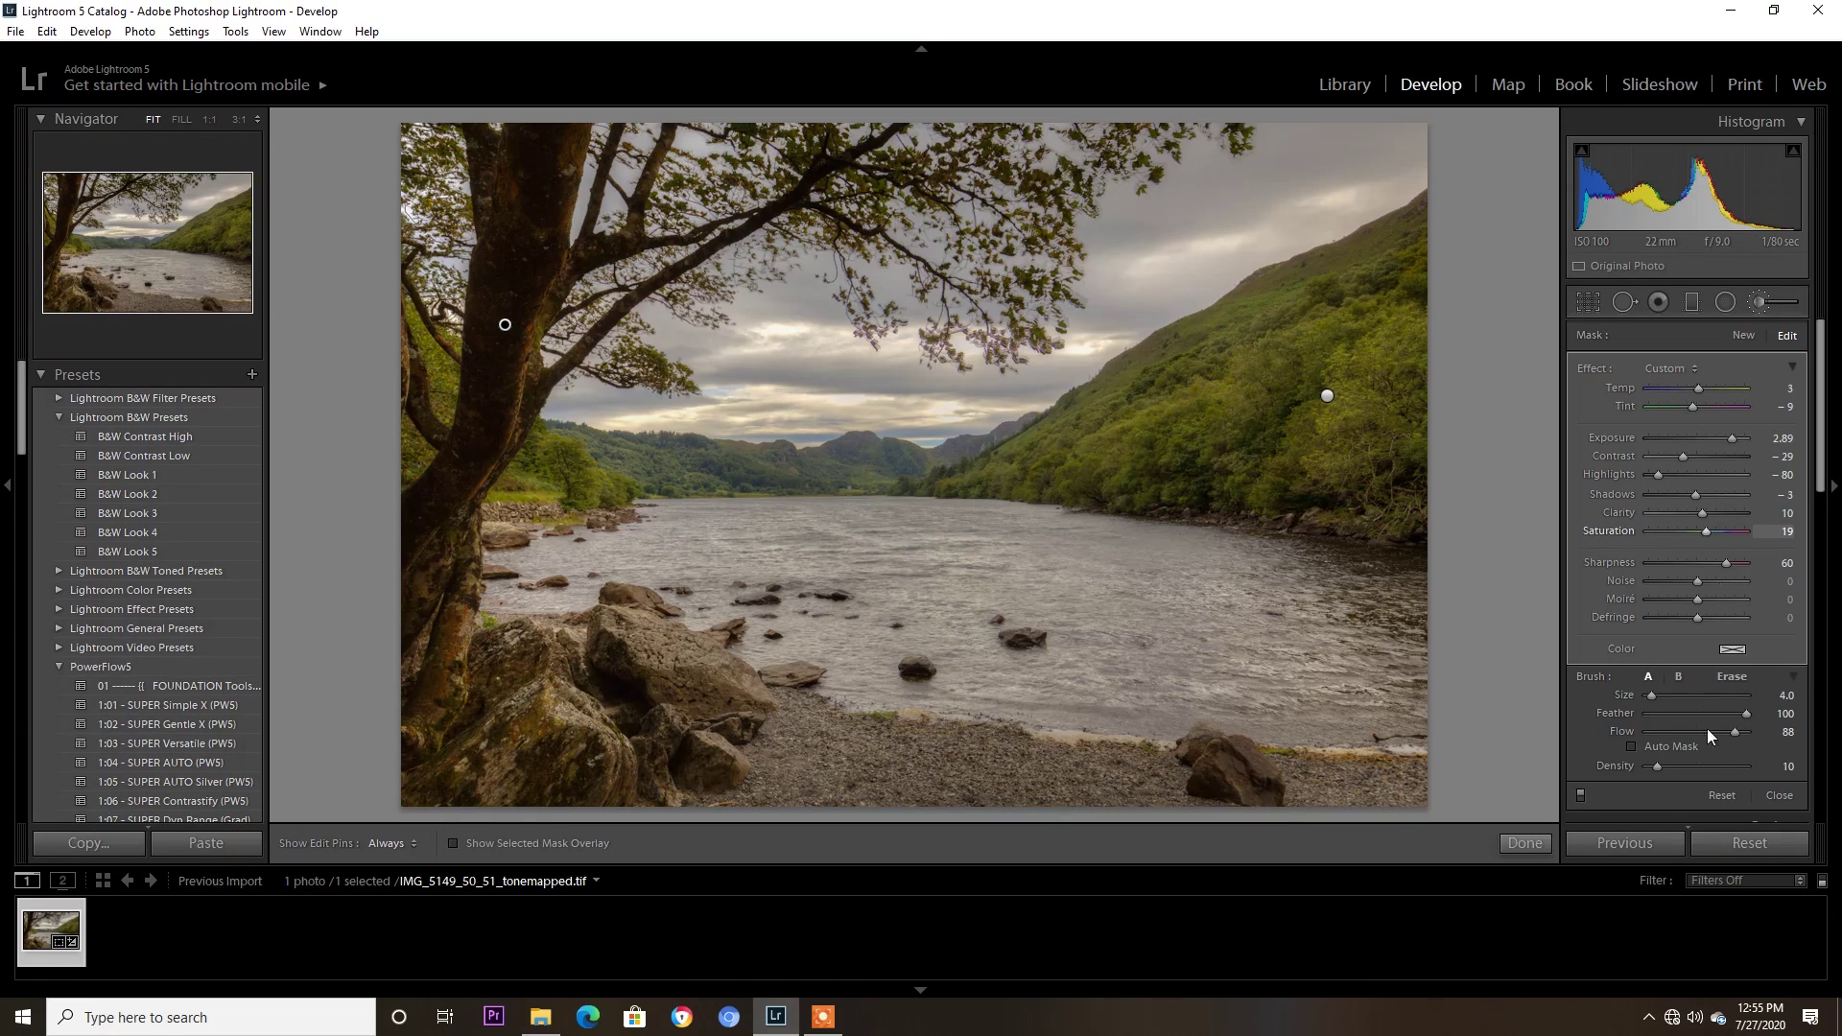
{"action": "left_click", "coordinate": [1531, 850]}
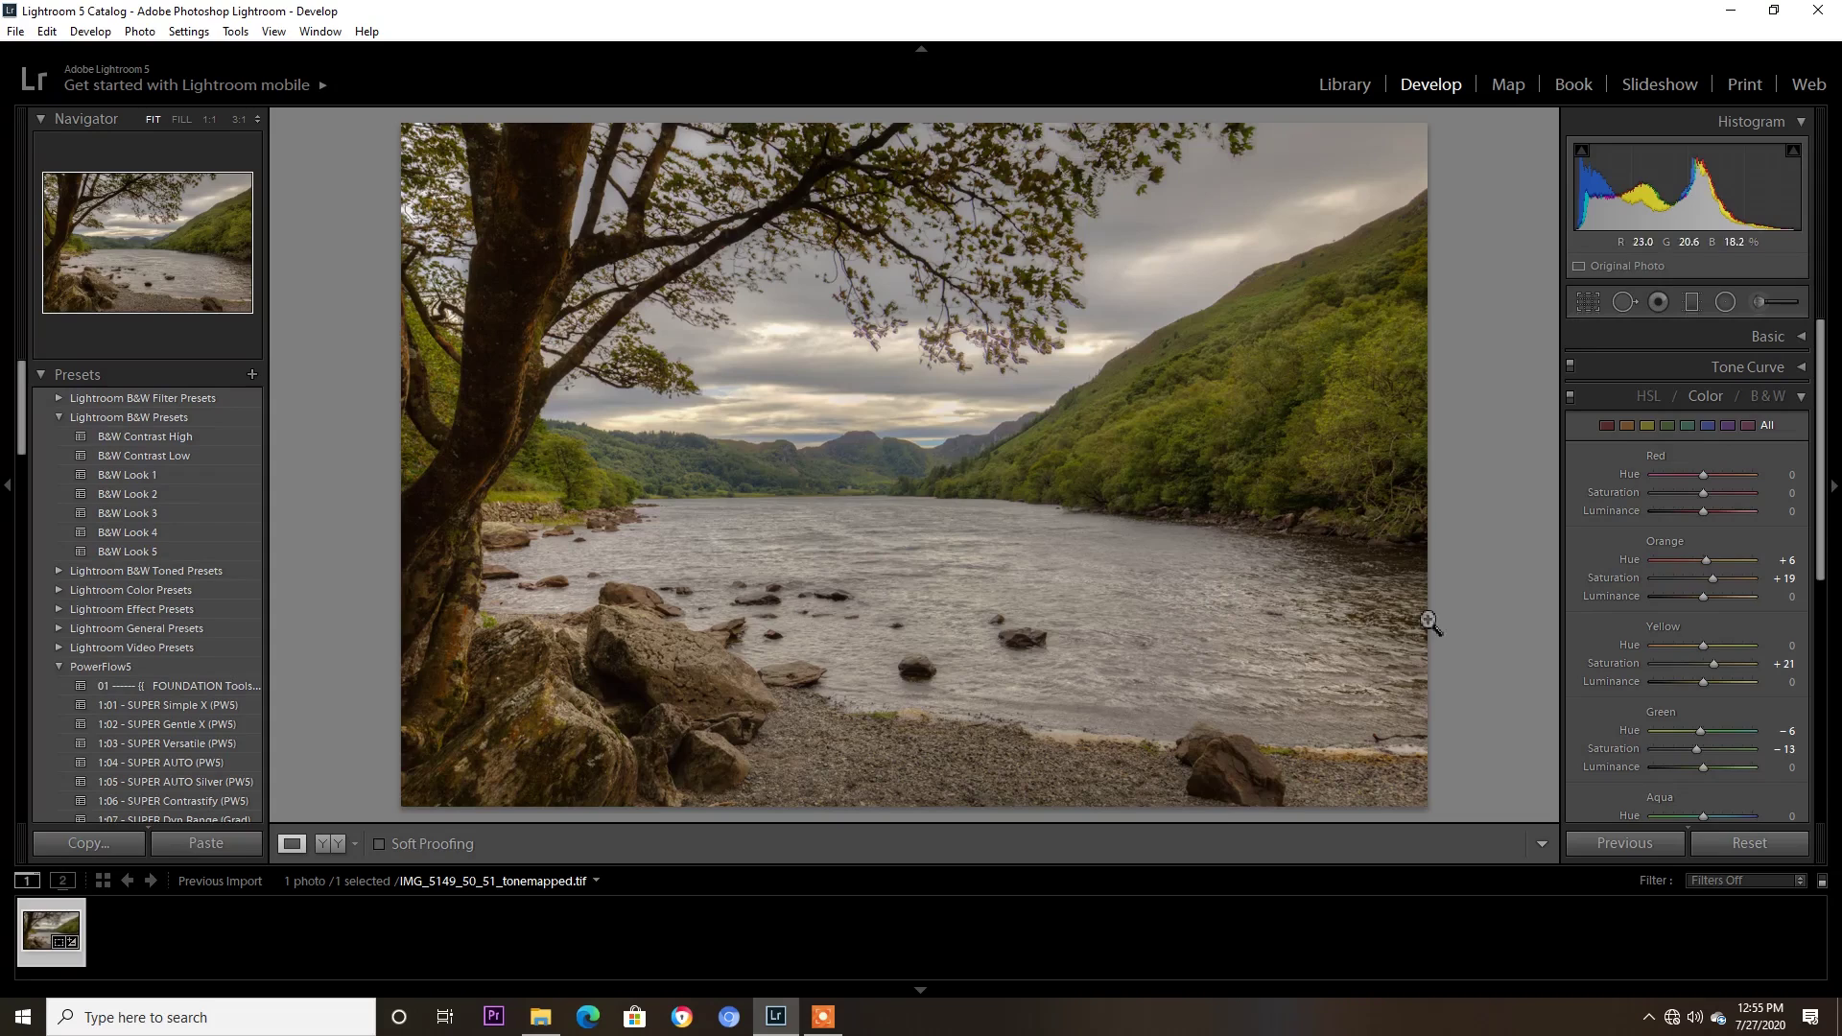
Brush the pebbly foreground with Exposure -4.00, Temp 43 and Clarity 23.
{"action": "left_click", "coordinate": [1762, 303]}
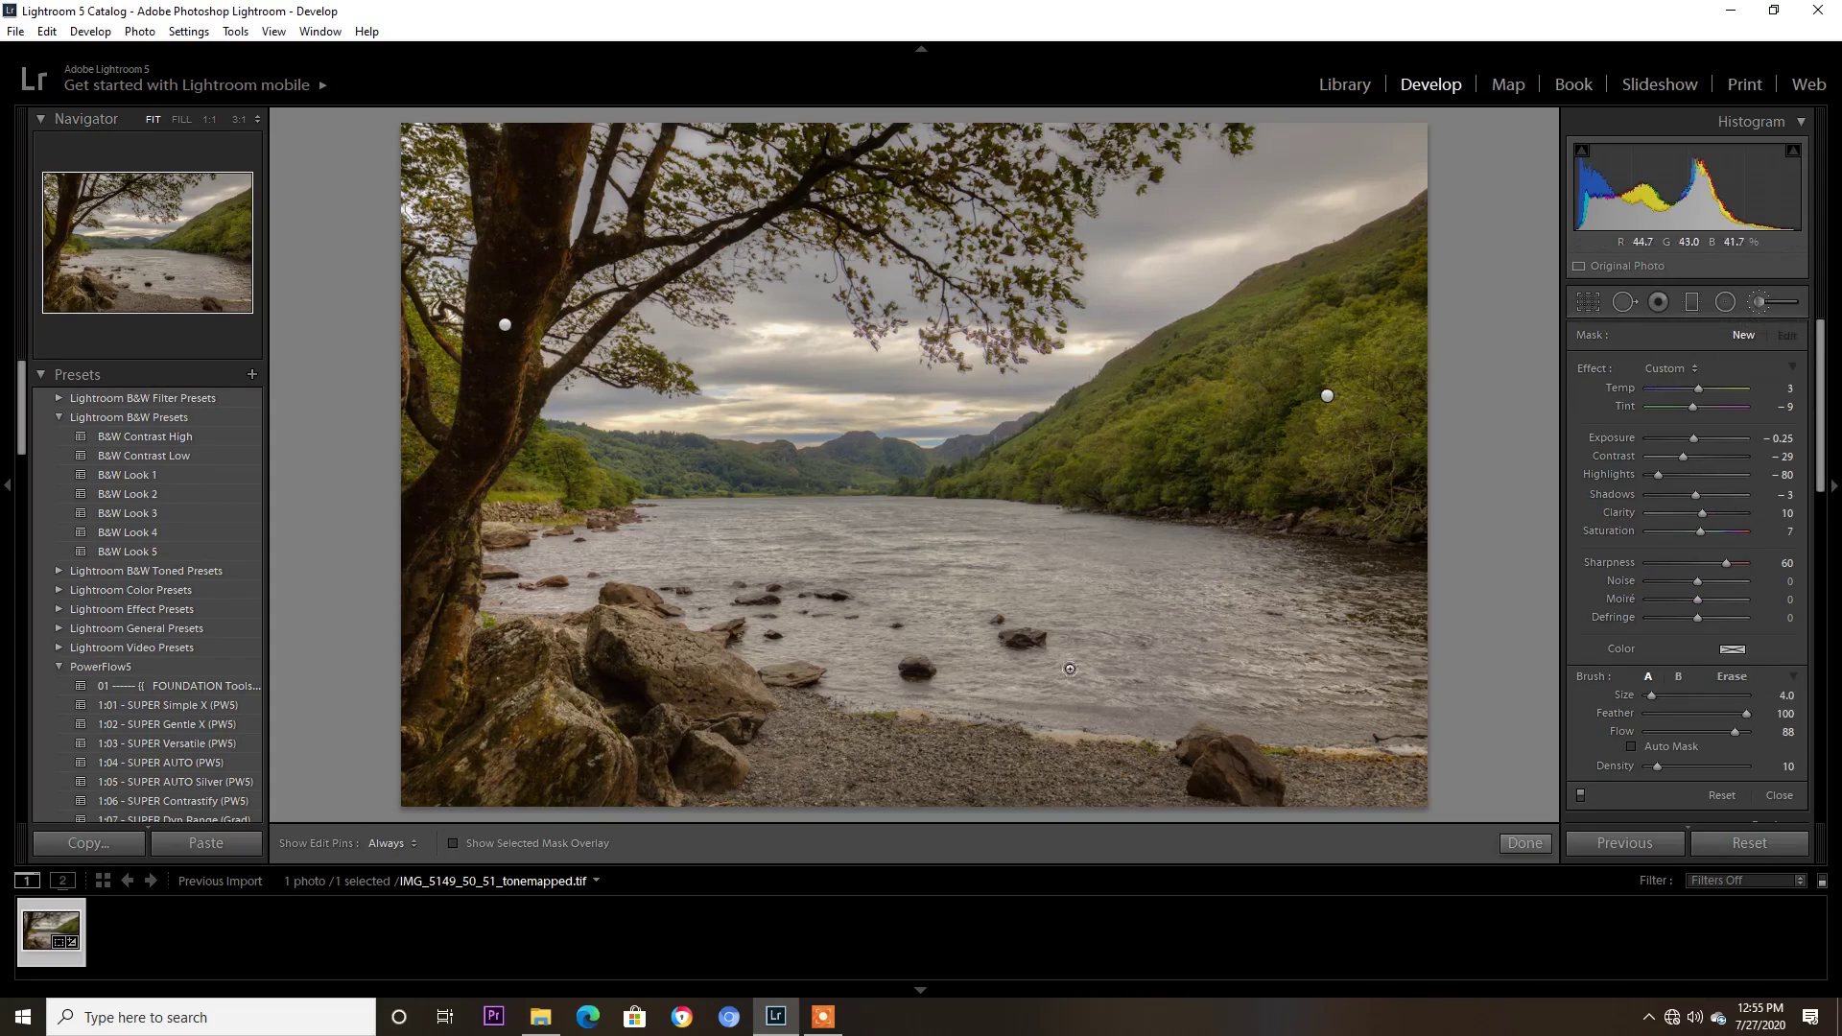
{"action": "key", "text": "h"}
{"action": "key", "text": "h"}
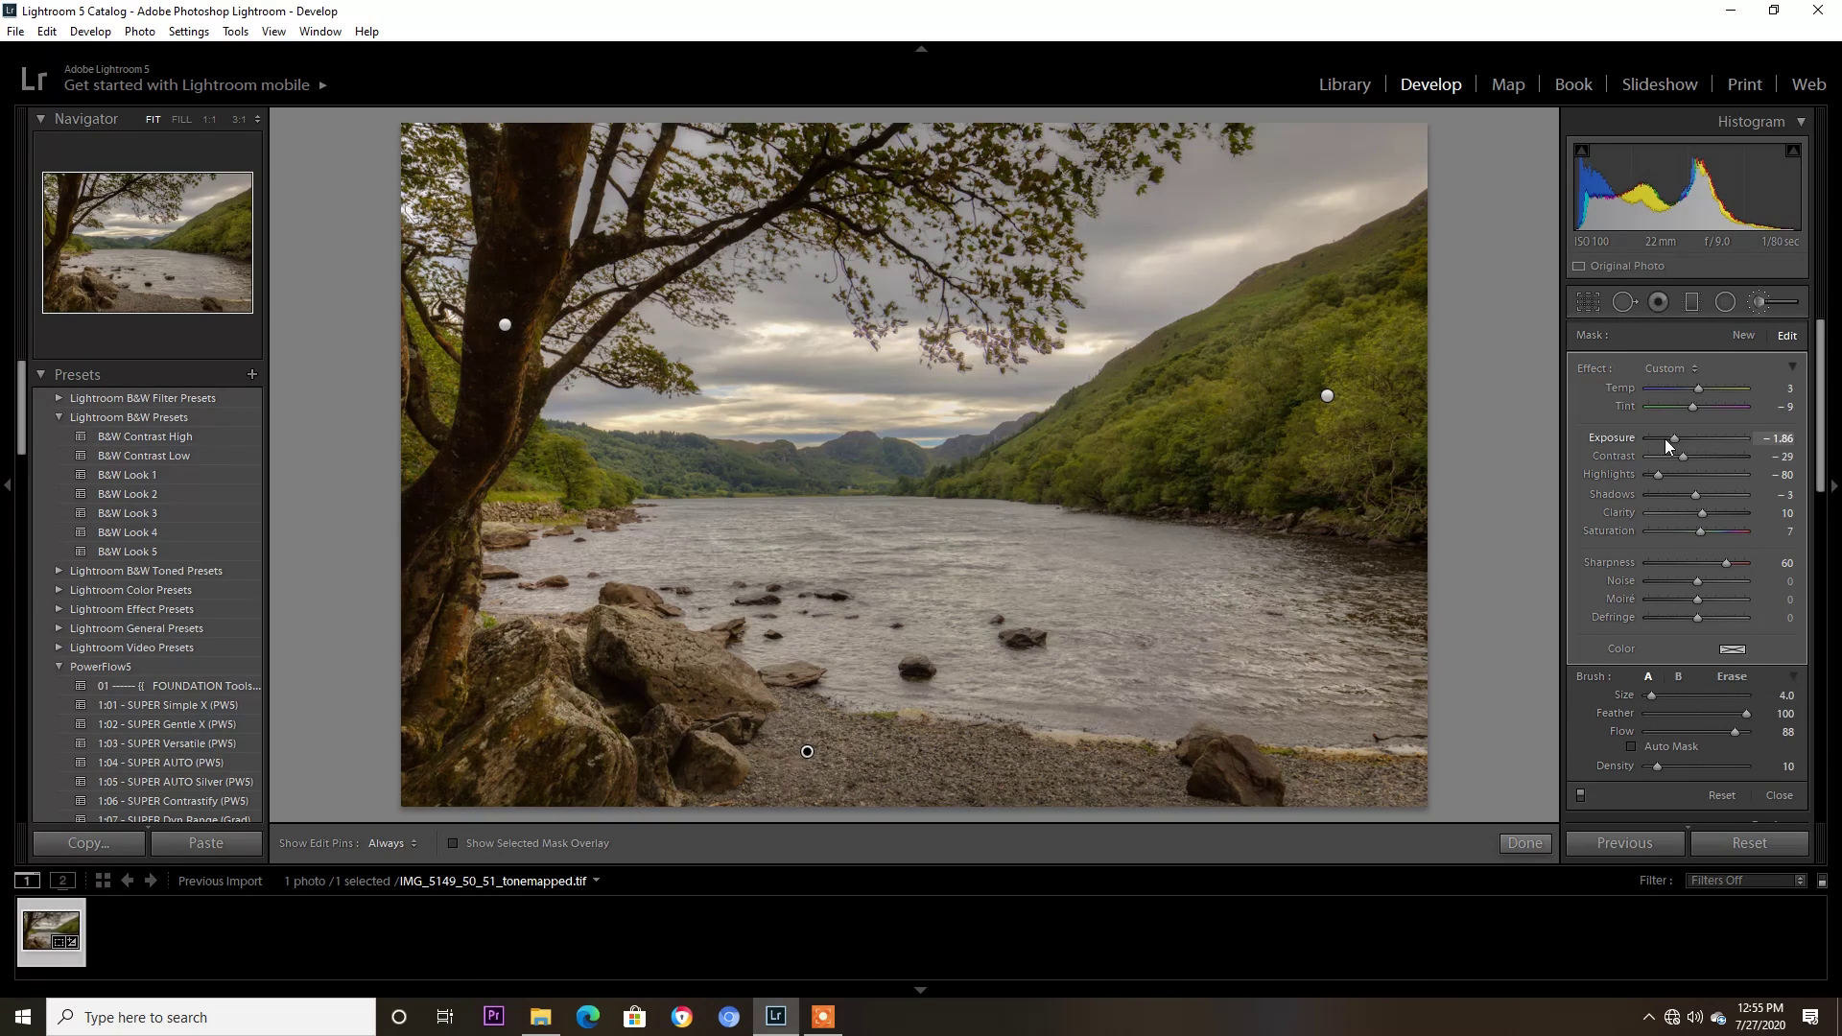
{"action": "left_click_drag", "start_coordinate": [1694, 439], "coordinate": [1643, 446]}
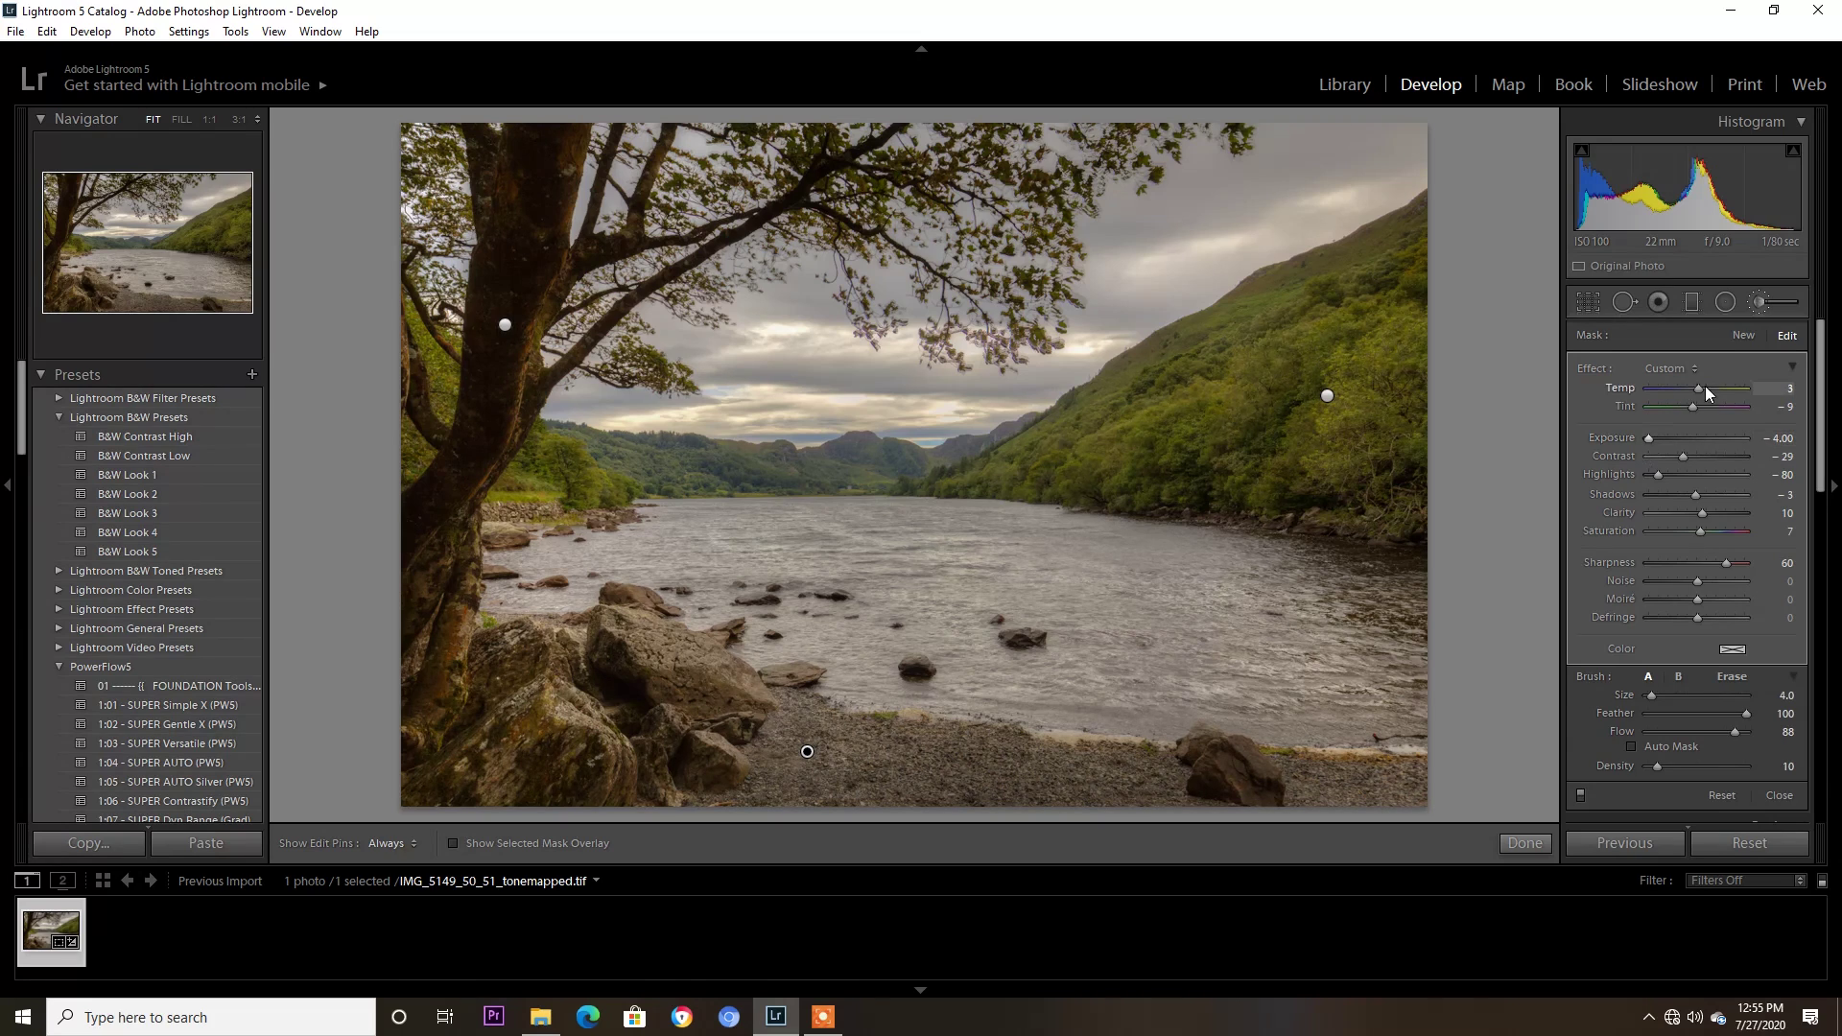
{"action": "left_click_drag", "start_coordinate": [1706, 386], "coordinate": [1720, 387]}
{"action": "left_click_drag", "start_coordinate": [1710, 514], "coordinate": [1706, 514]}
{"action": "left_click", "coordinate": [1524, 844]}
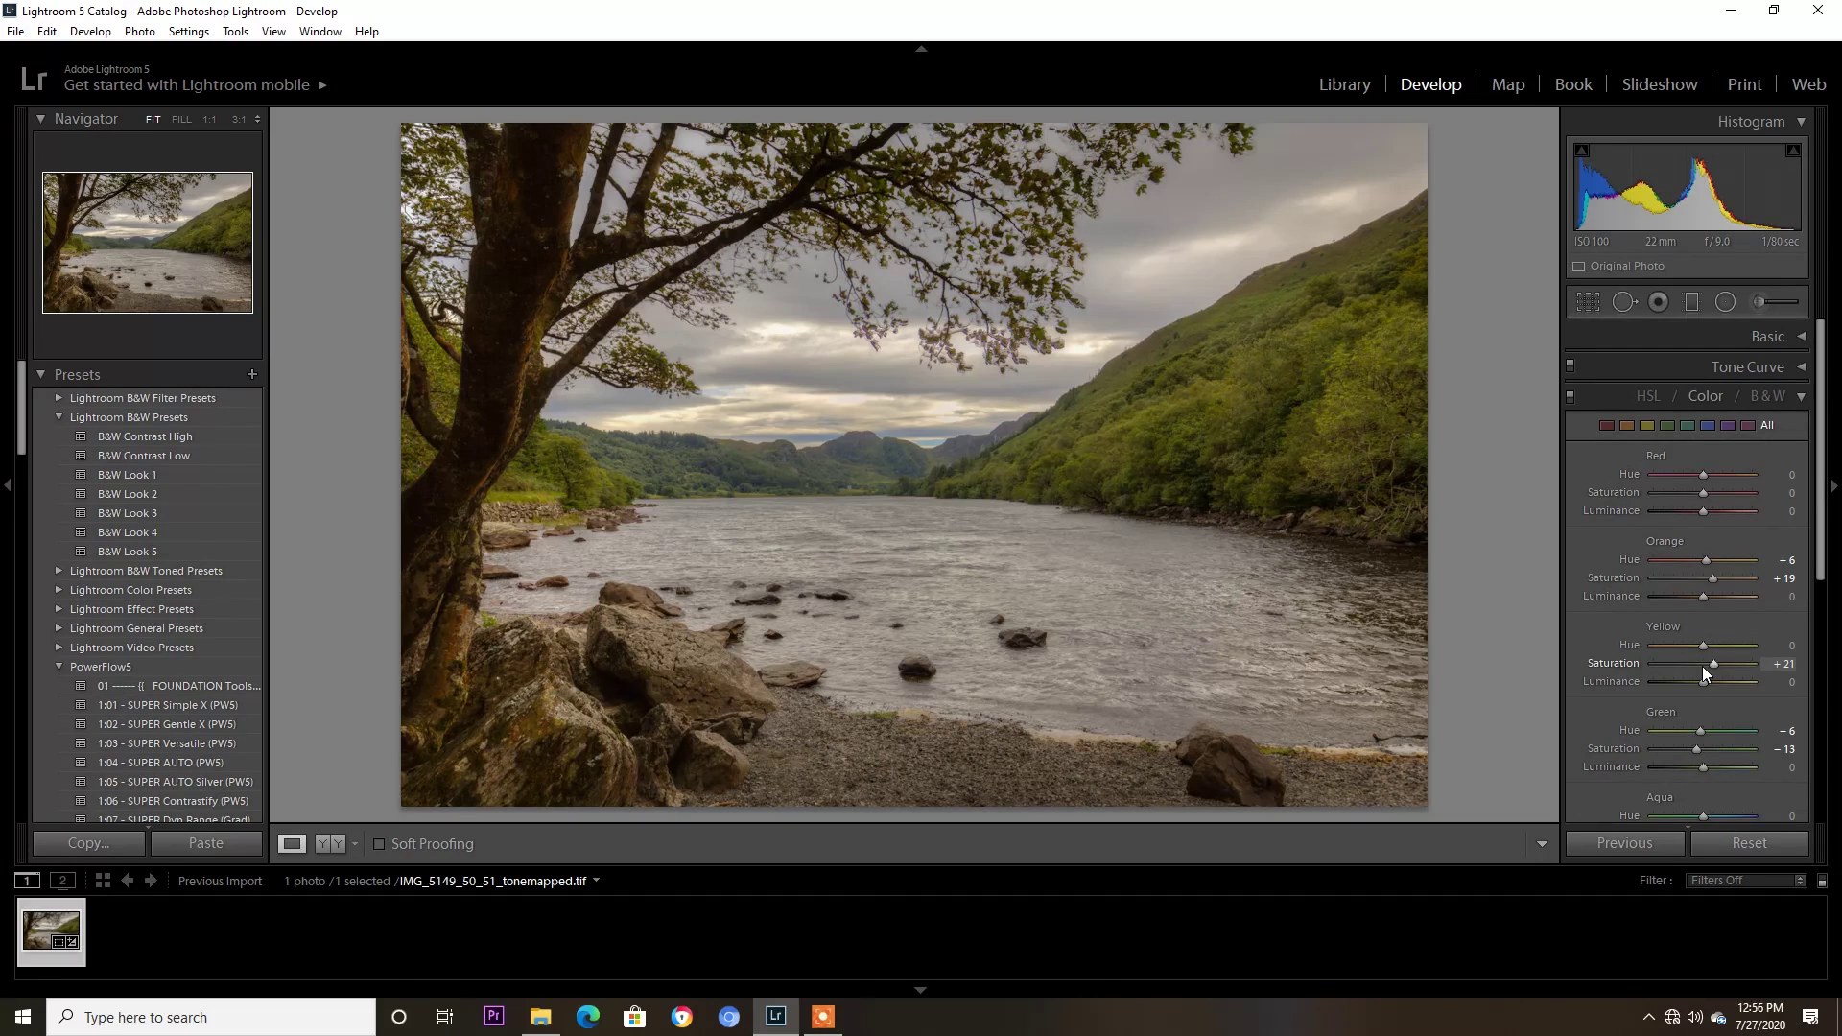
Add a post-crop vignette with Amount -6 and Midpoint 64 in the Effects panel.
{"action": "left_click", "coordinate": [1801, 397]}
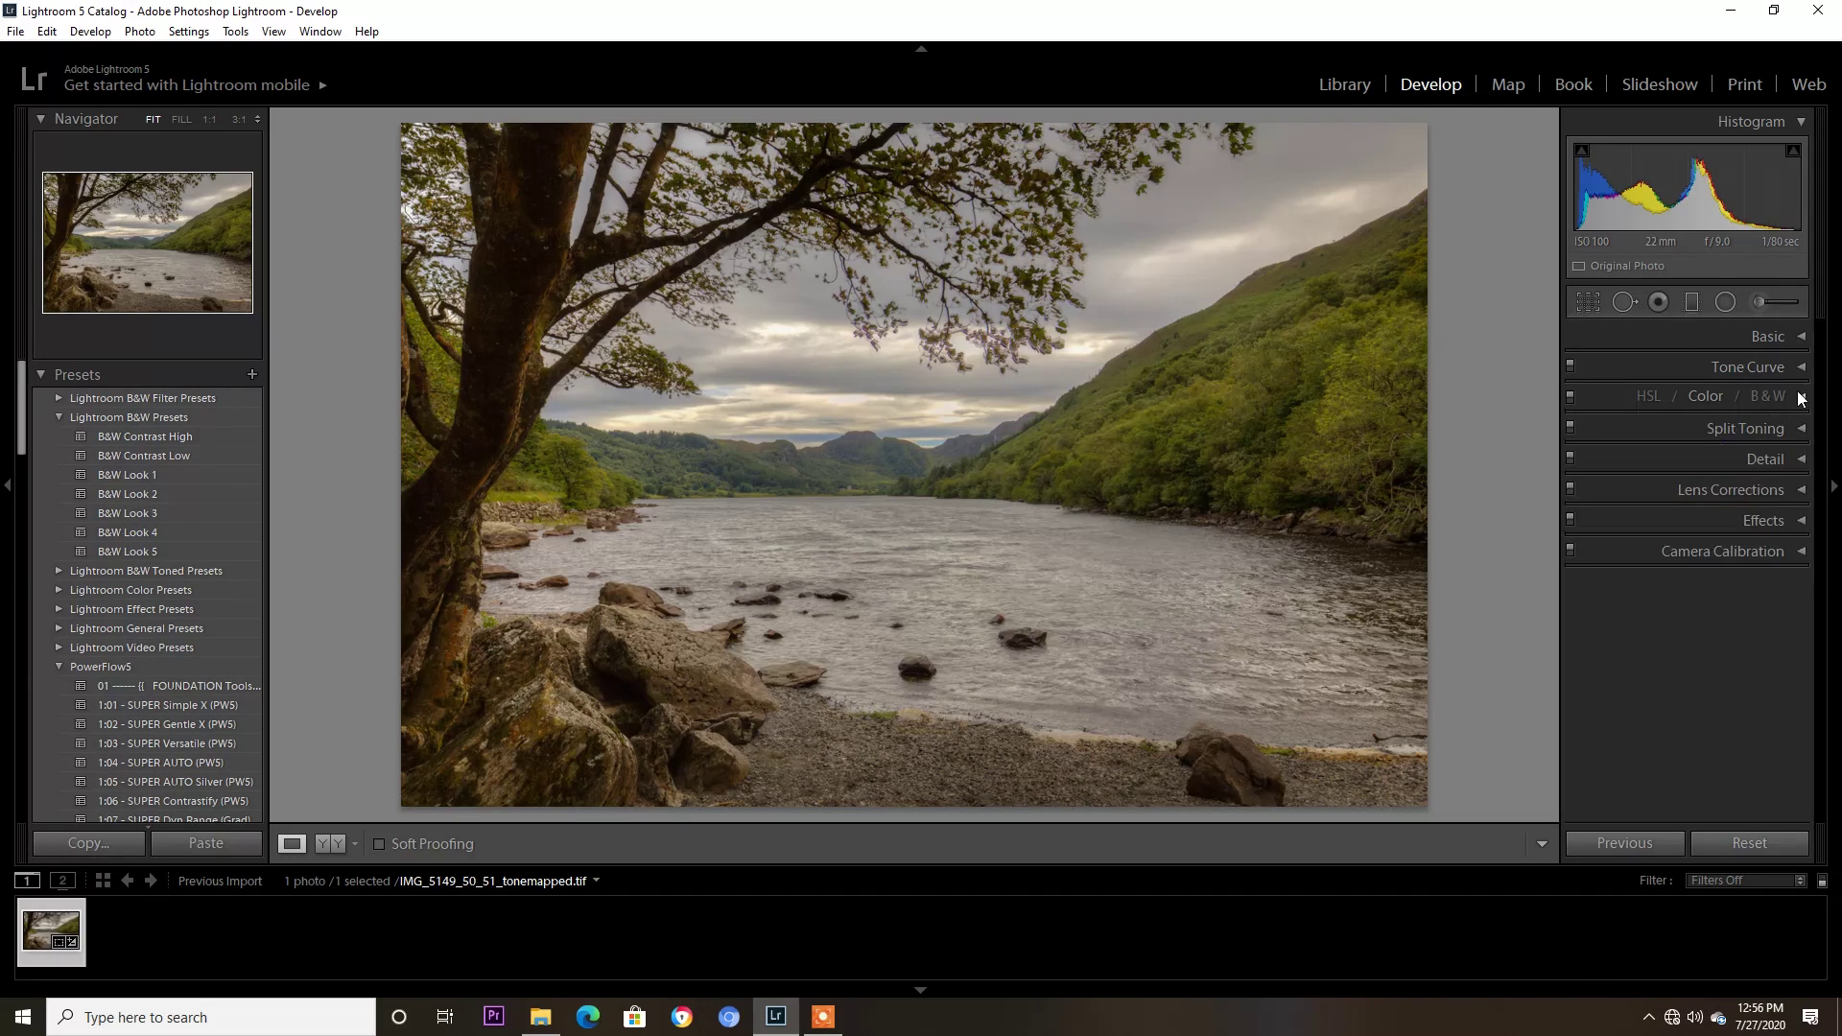
{"action": "left_click", "coordinate": [1800, 520]}
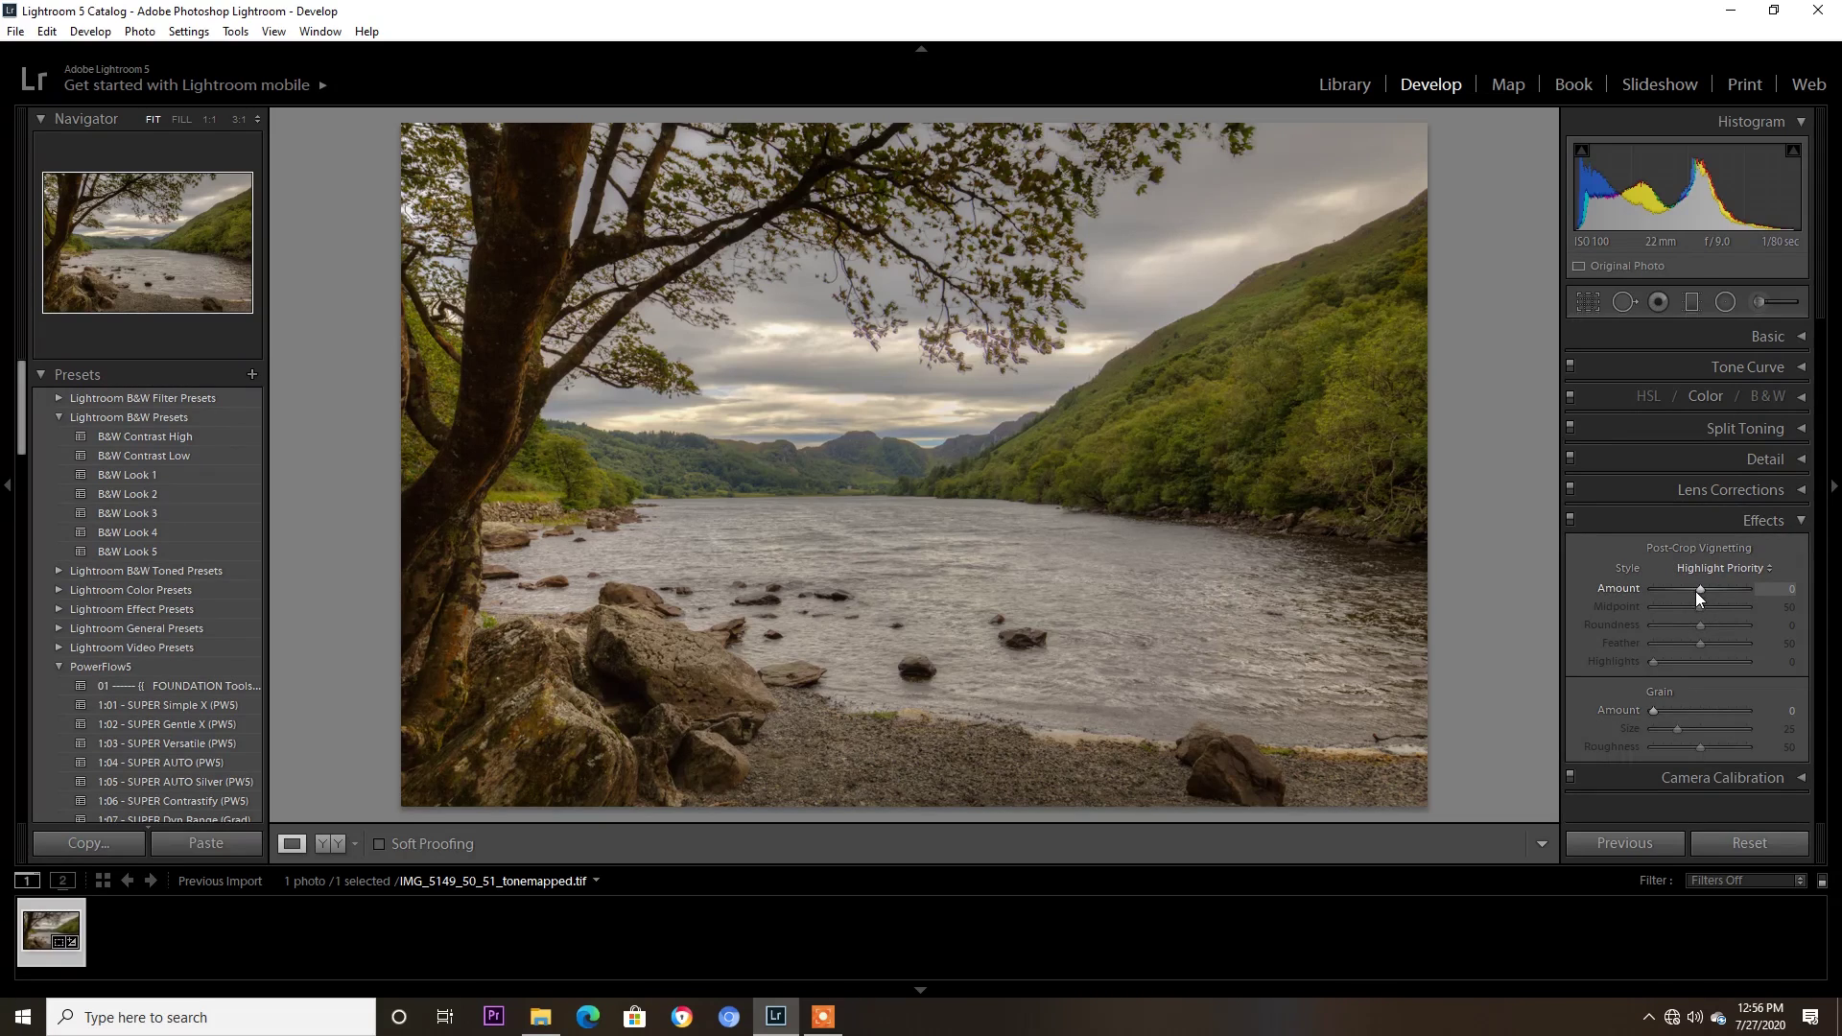
{"action": "mouse_move", "coordinate": [1700, 590]}
{"action": "left_mouse_down"}
{"action": "mouse_move", "coordinate": [1691, 605]}
{"action": "mouse_move", "coordinate": [1717, 610]}
{"action": "left_mouse_up"}
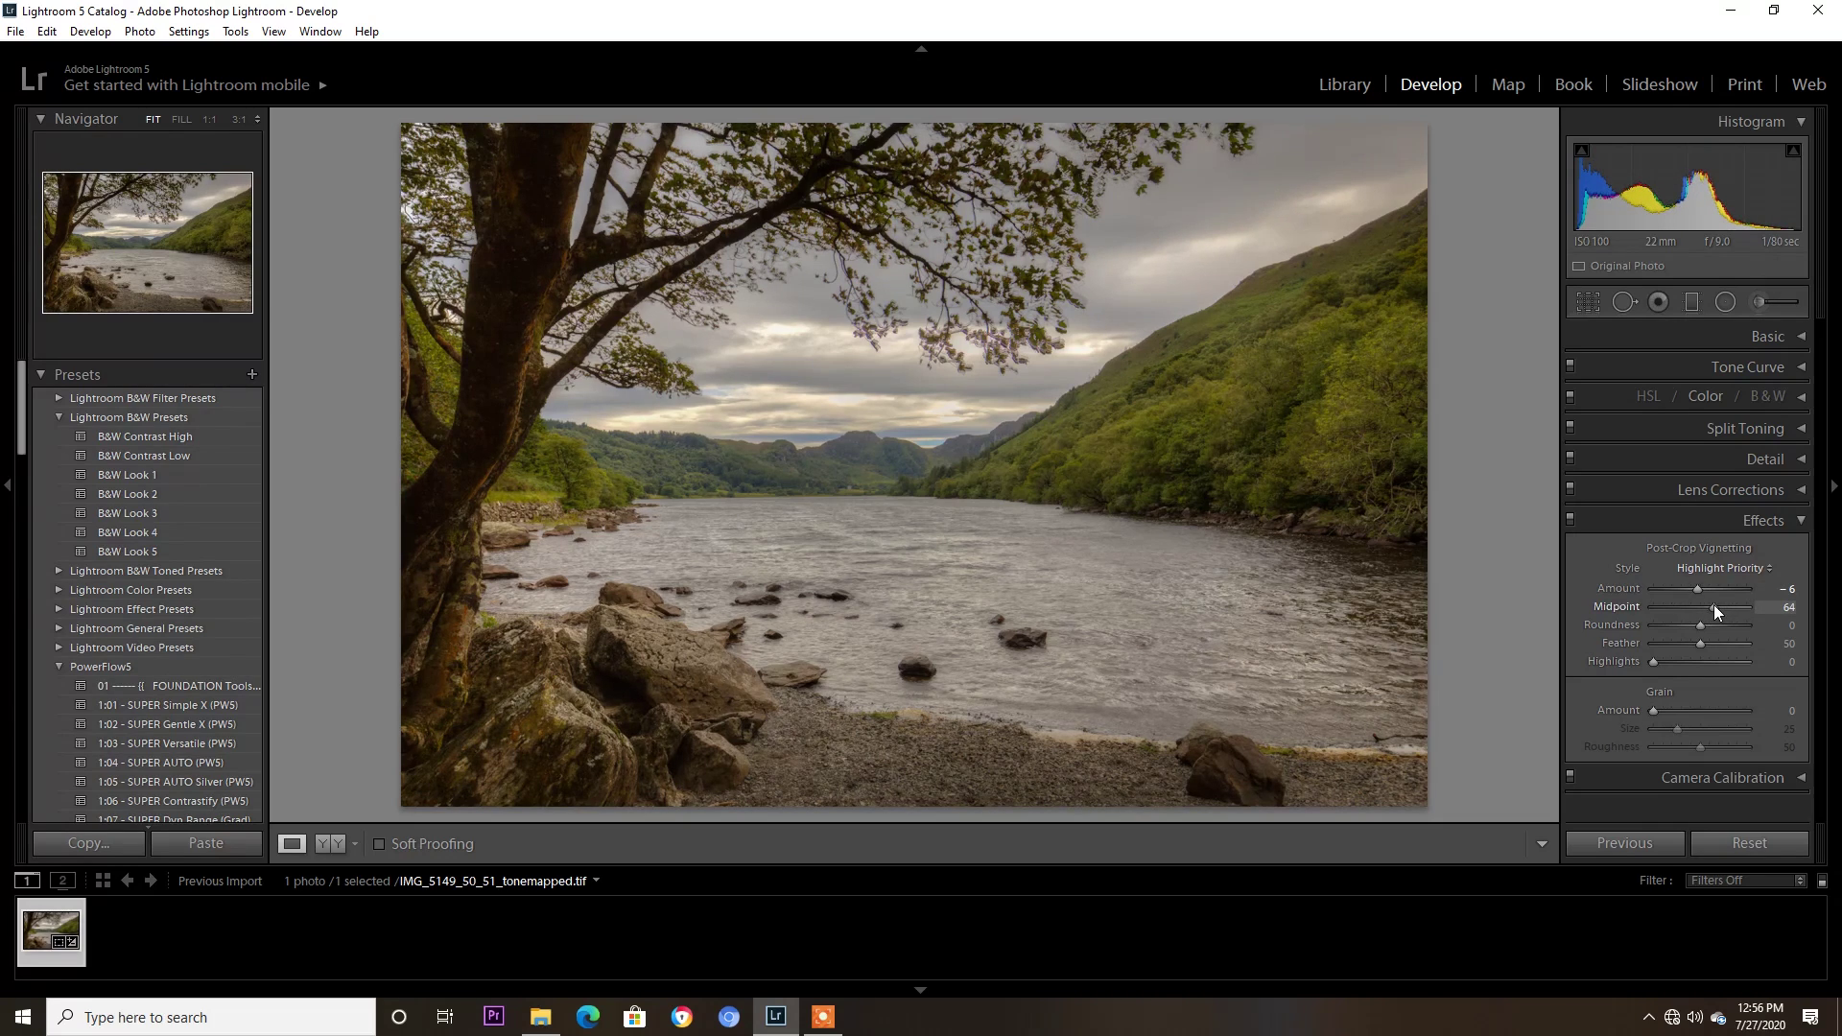